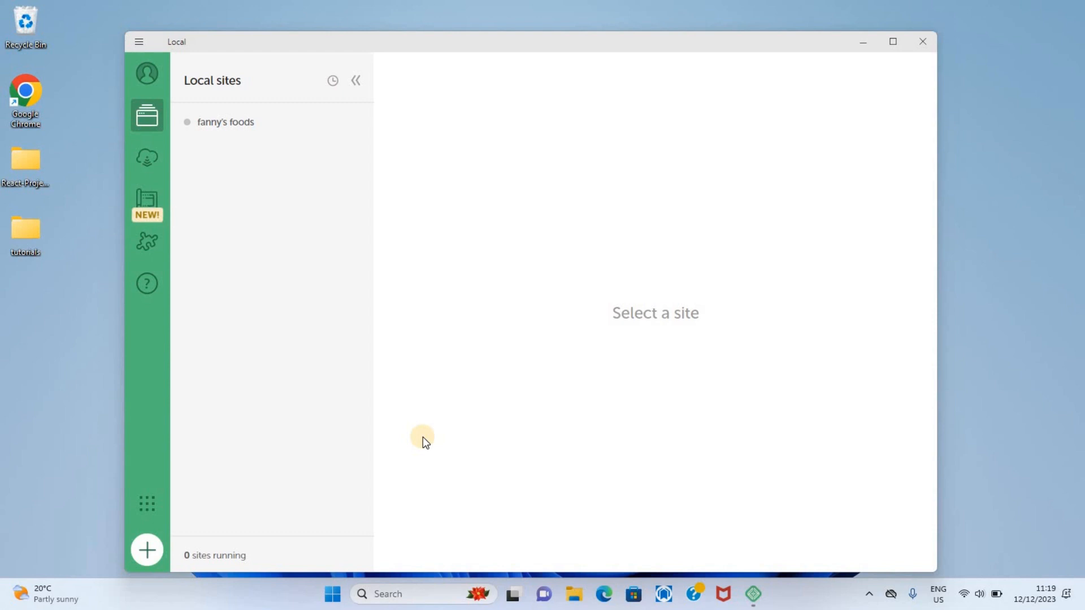
Step: Open the WordPress admin of the fanny's foods local site in a maximized browser window
click(242, 129)
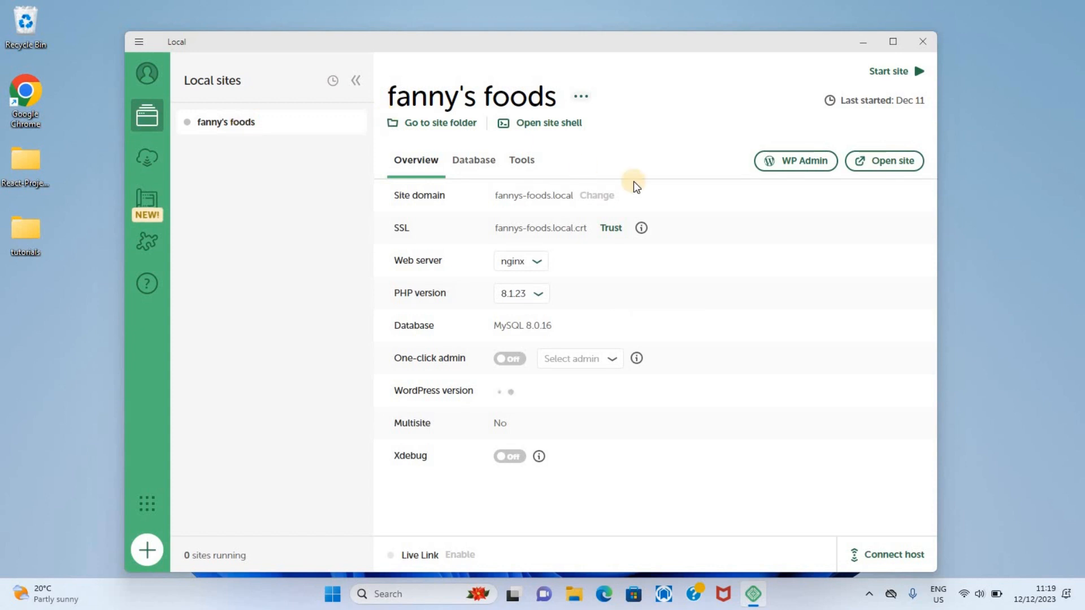
click(819, 165)
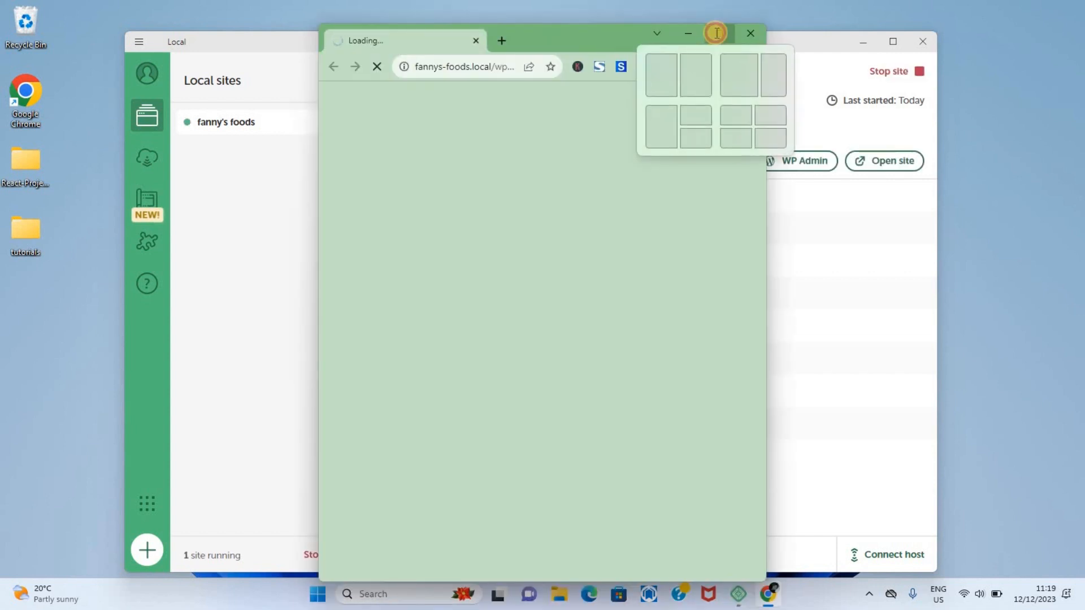
click(716, 33)
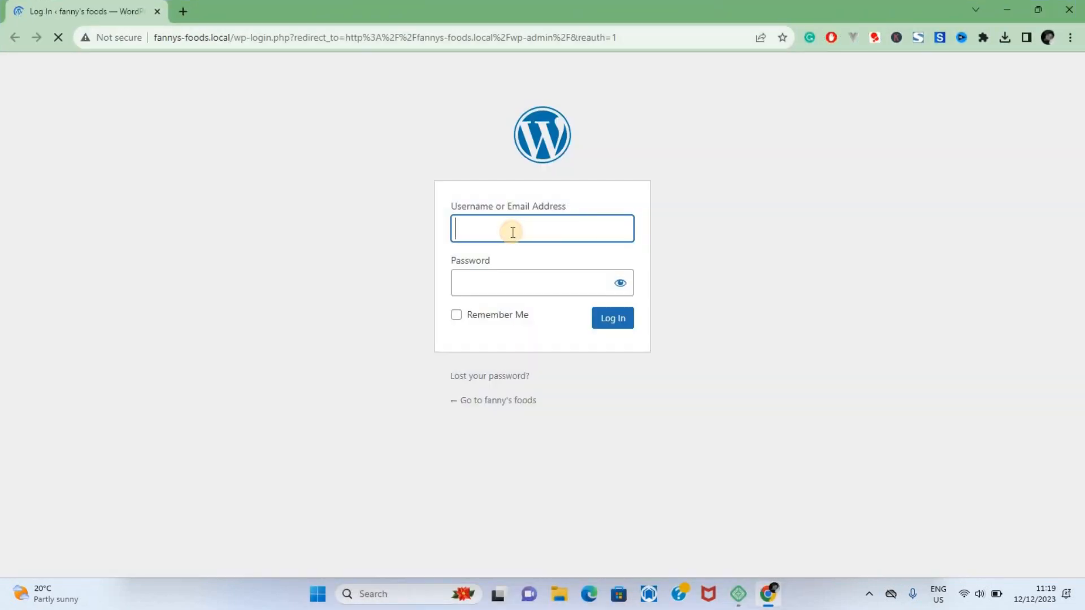
Step: Log in to WordPress with the saved admin username and its stored password, and dismiss the password warning
click(512, 232)
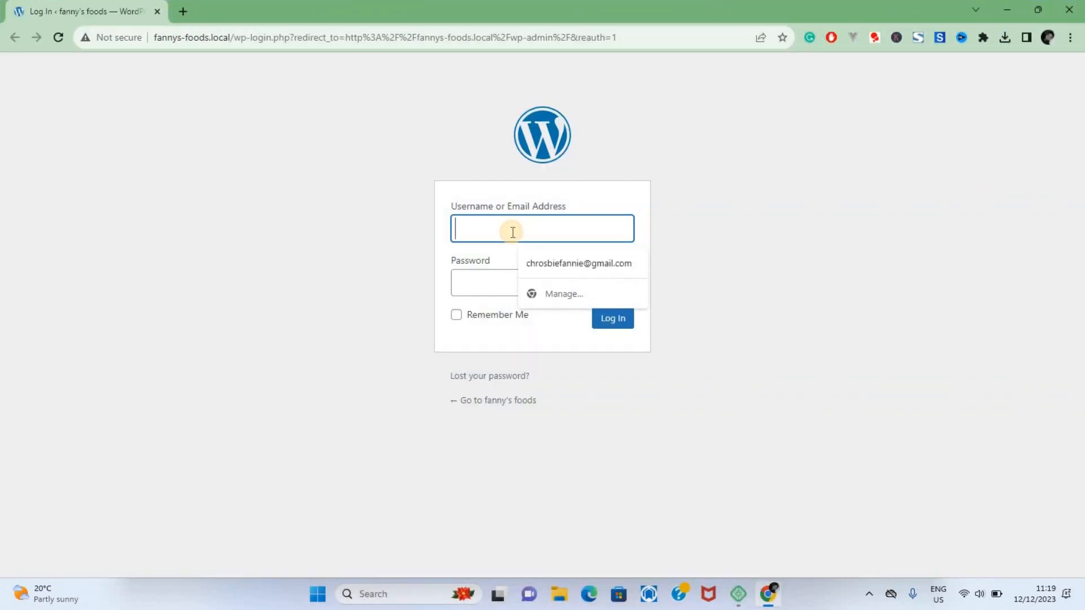
text(a)
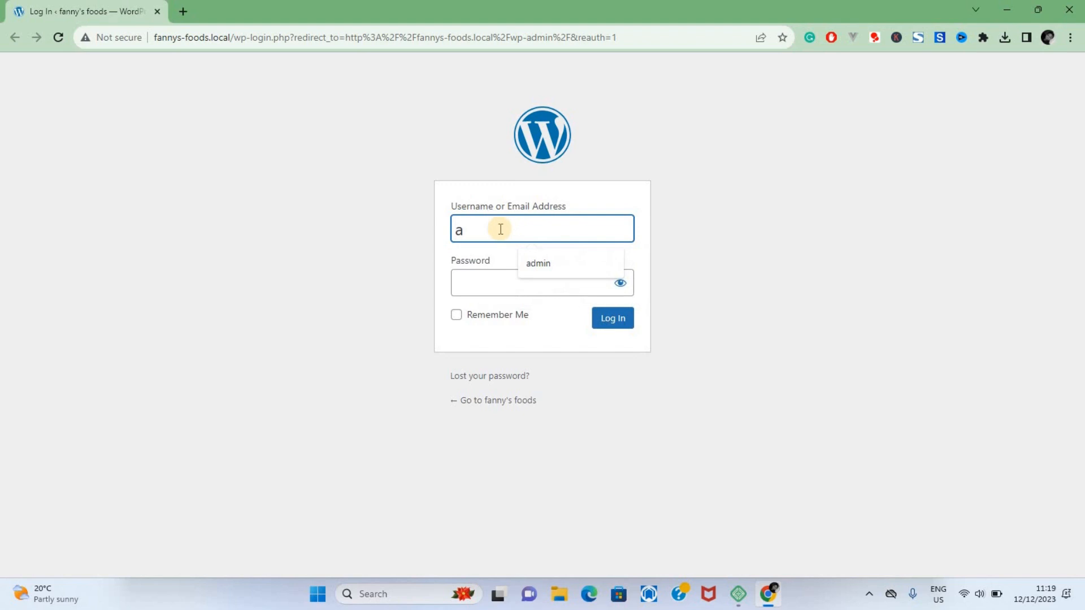
click(538, 264)
click(614, 317)
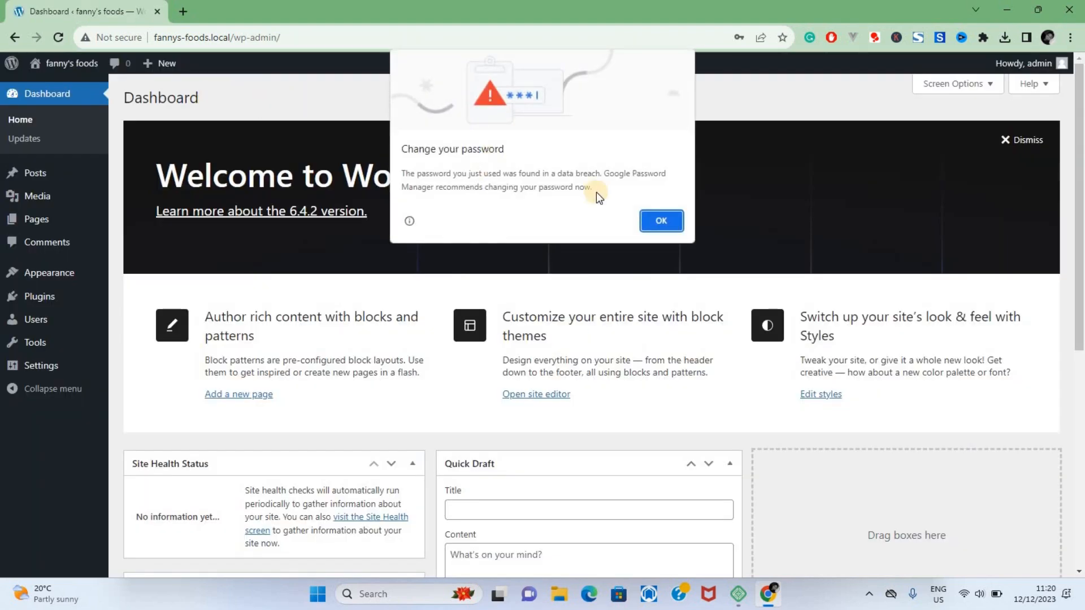
click(661, 221)
Step: Visit the fanny's foods site and review its homepage down to the footer
mouse_move(62, 63)
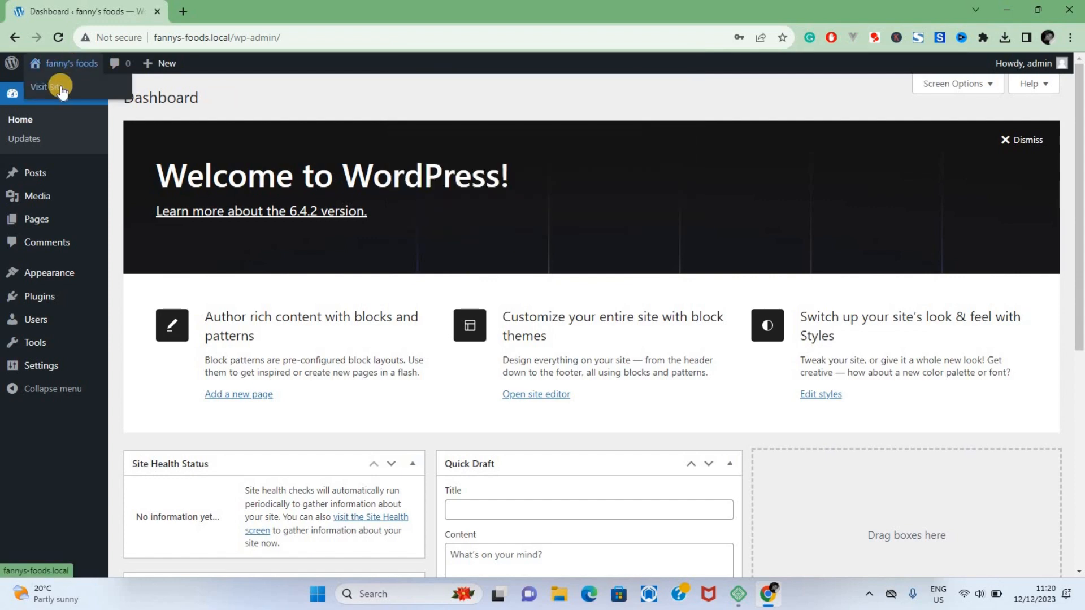
click(61, 89)
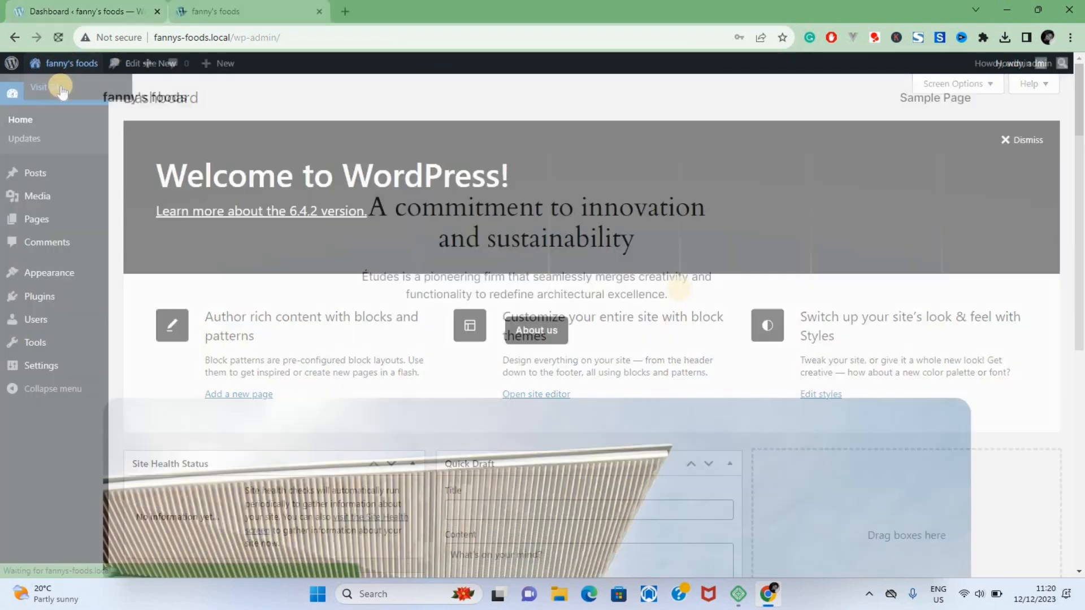
scroll(678, 290, down, 15)
scroll(681, 292, down, 4)
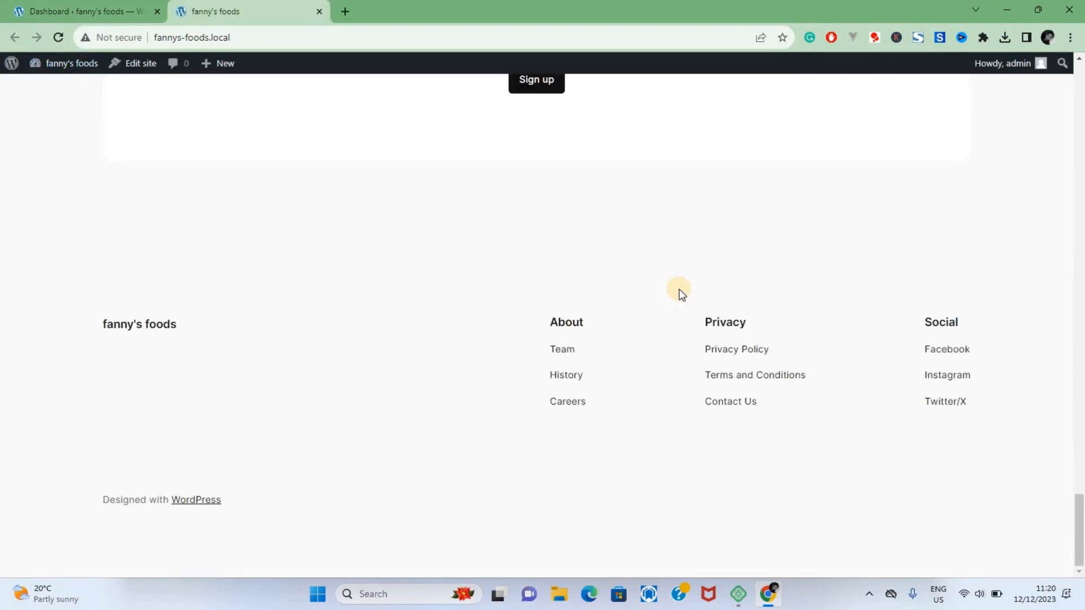
scroll(680, 292, up, 15)
scroll(681, 293, up, 10)
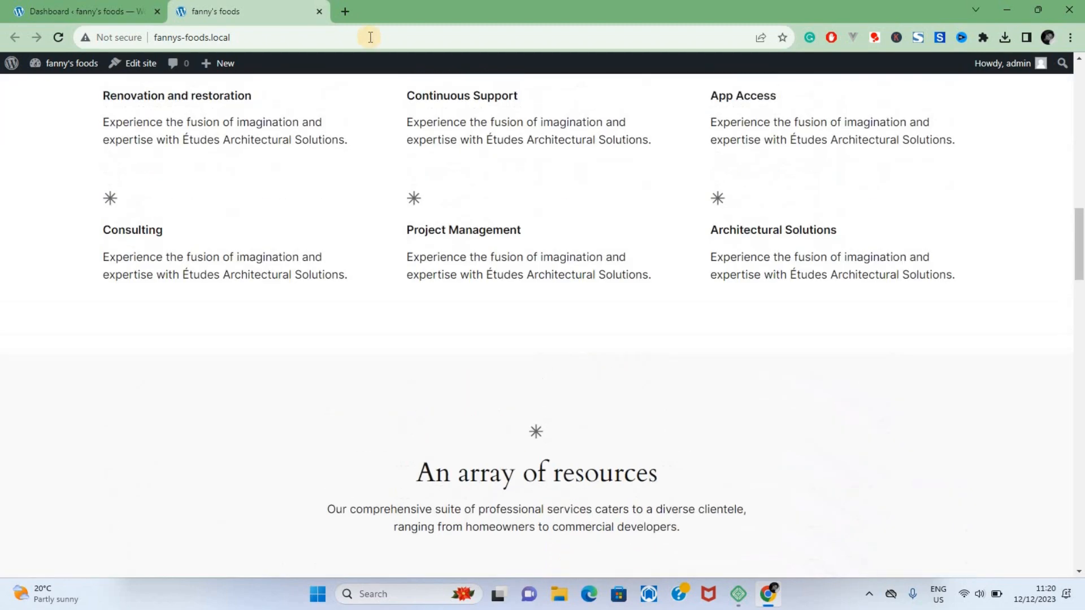
Step: Return to the WordPress dashboard and open the catalogue for adding a new theme
click(79, 11)
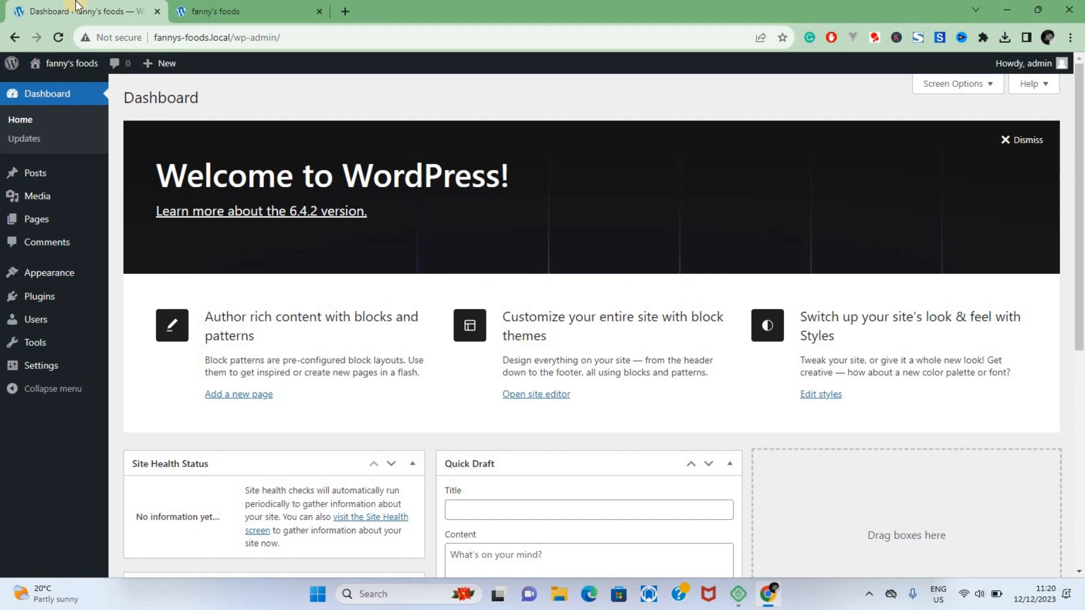
mouse_move(67, 271)
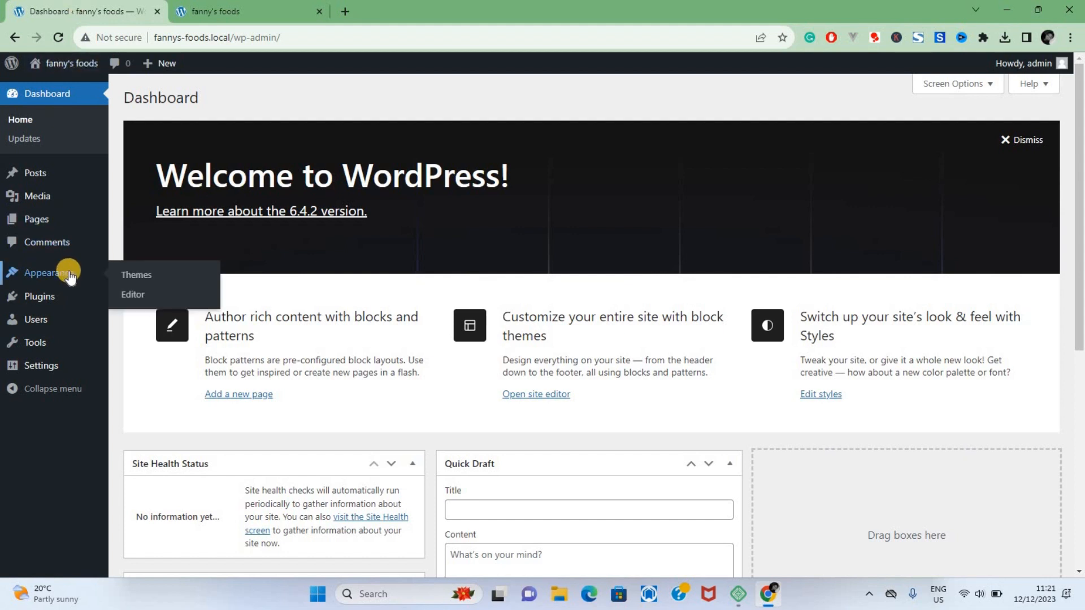
click(131, 284)
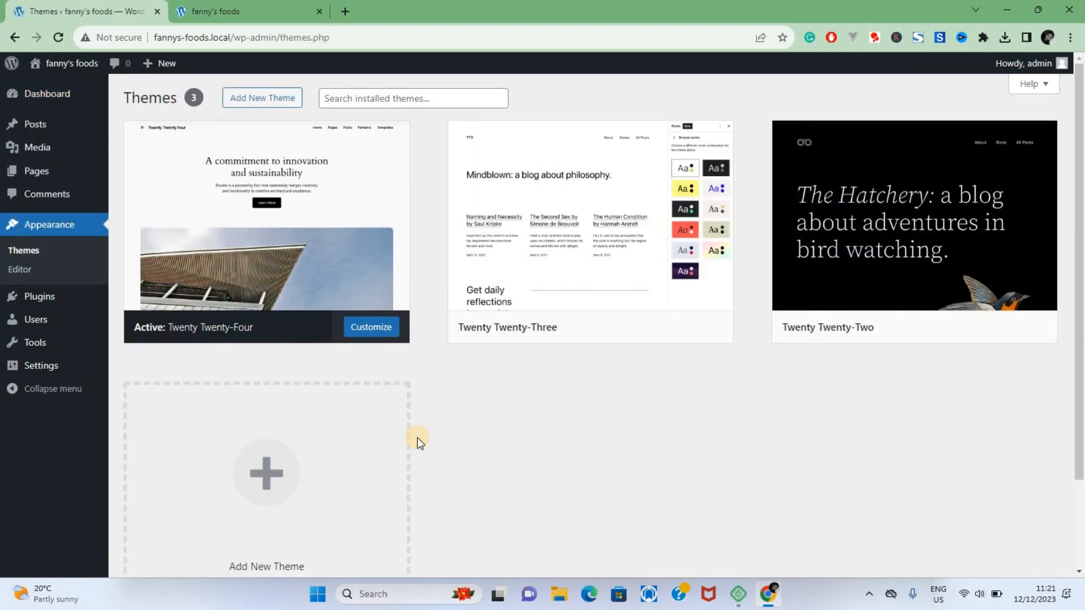
scroll(417, 437, down, 2)
scroll(417, 437, up, 2)
click(282, 105)
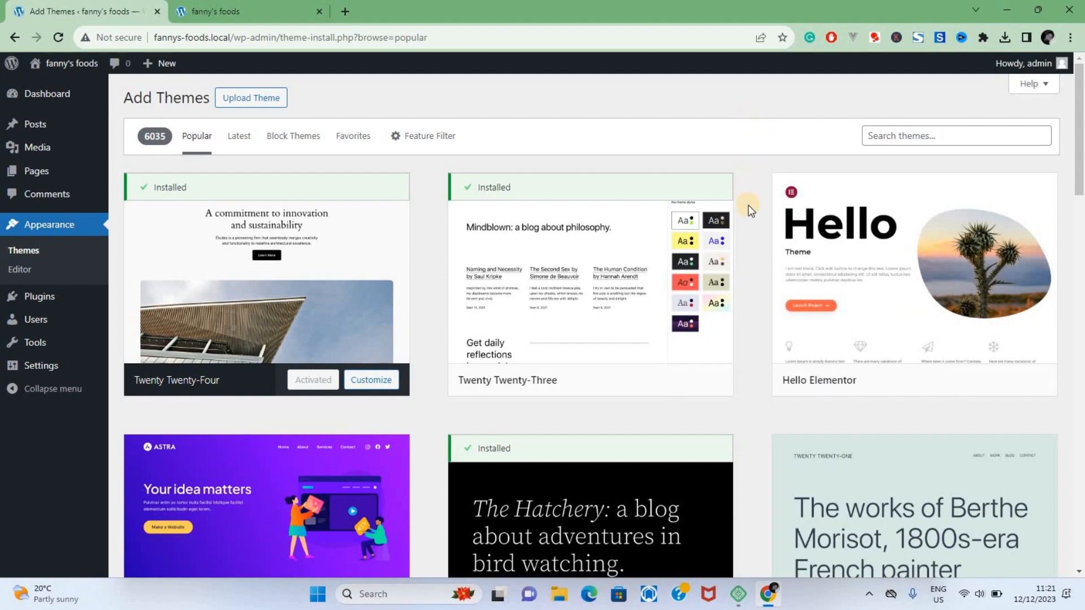
Step: Preview the Astra theme from the popular themes, and install and activate it
scroll(687, 351, down, 3)
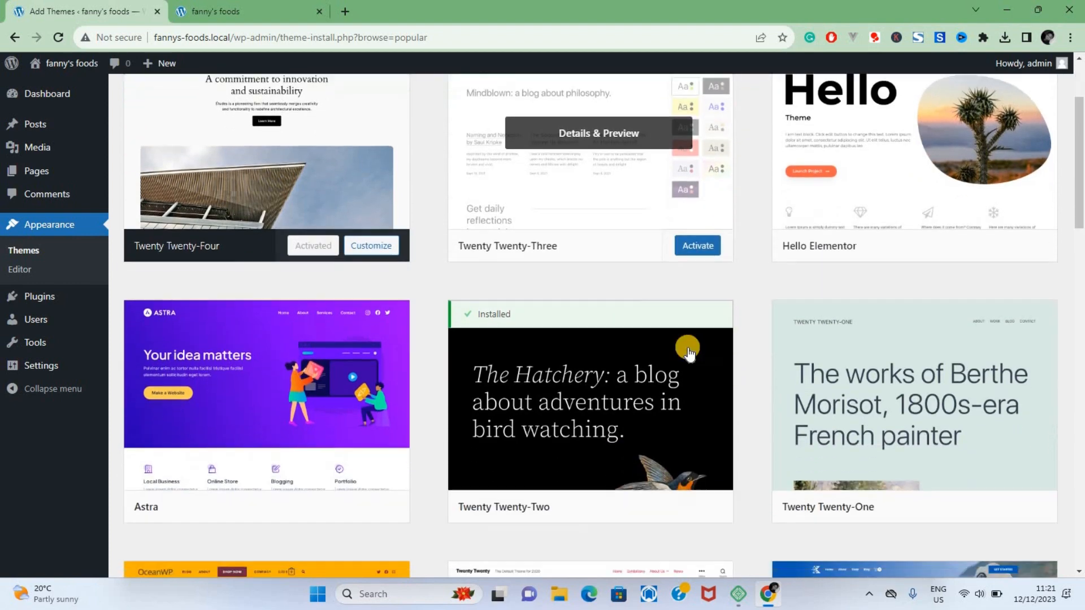
mouse_move(321, 320)
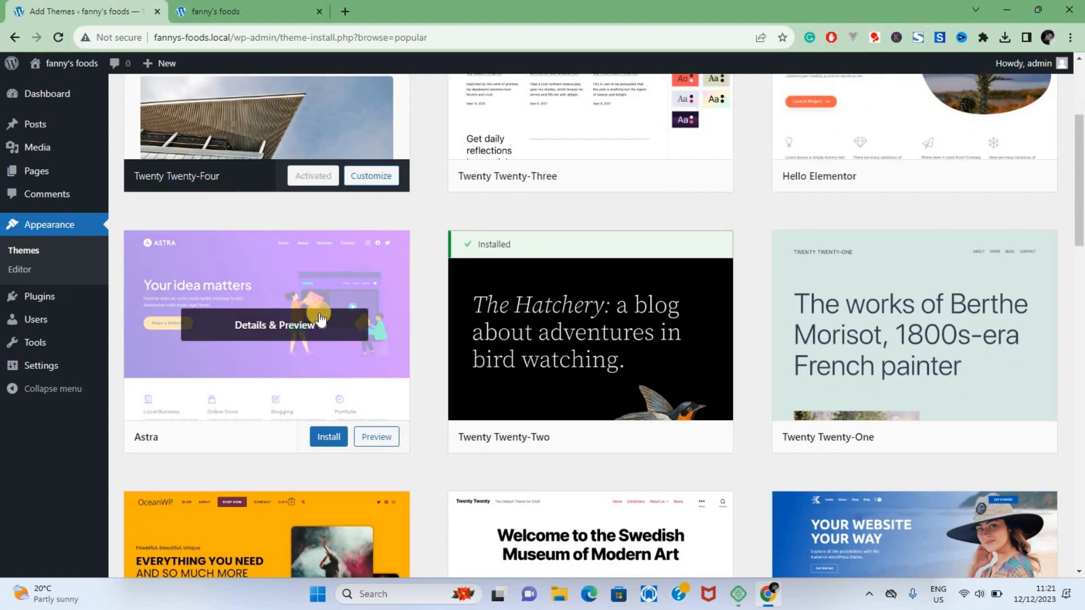
click(314, 287)
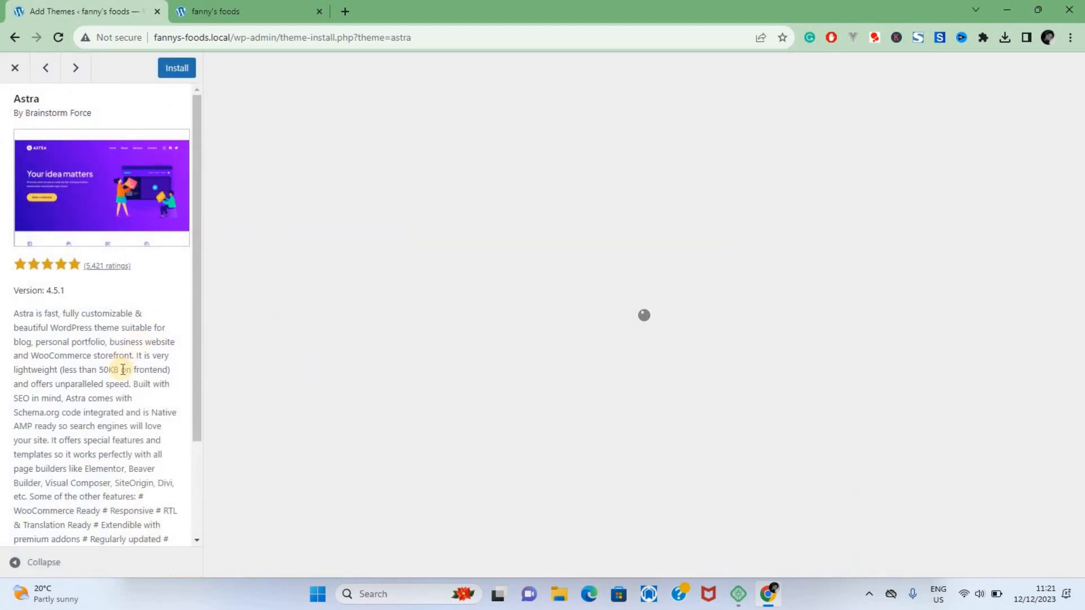
scroll(123, 370, down, 3)
scroll(122, 369, up, 3)
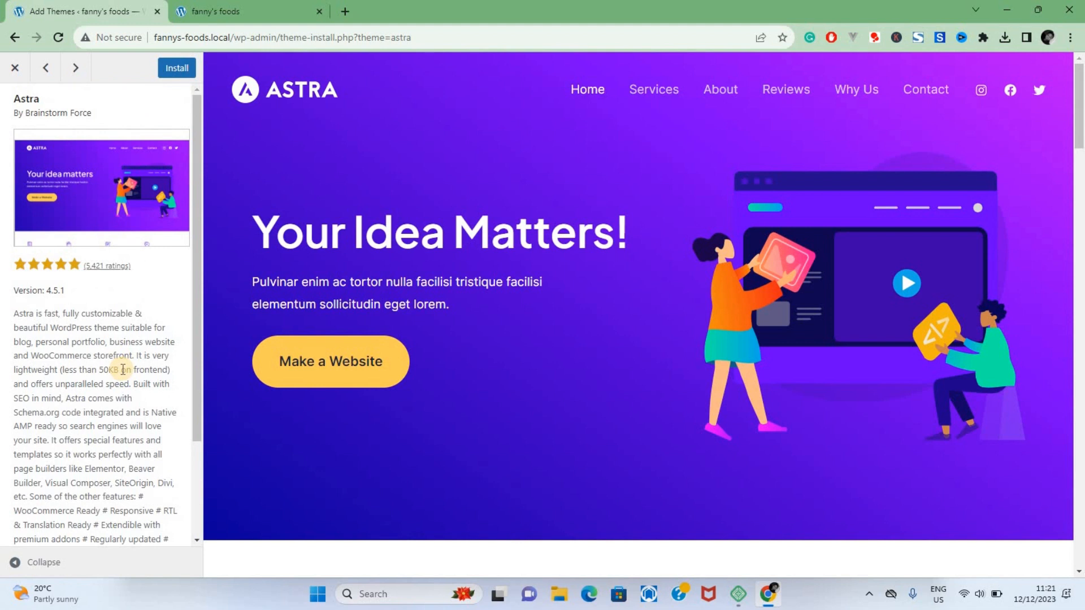
click(172, 70)
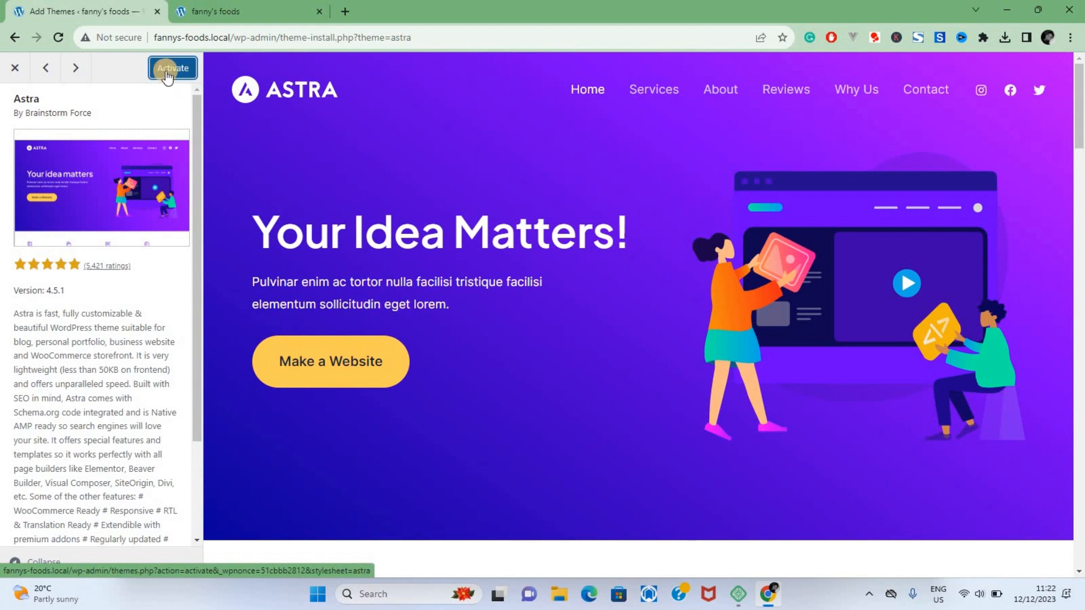
click(175, 72)
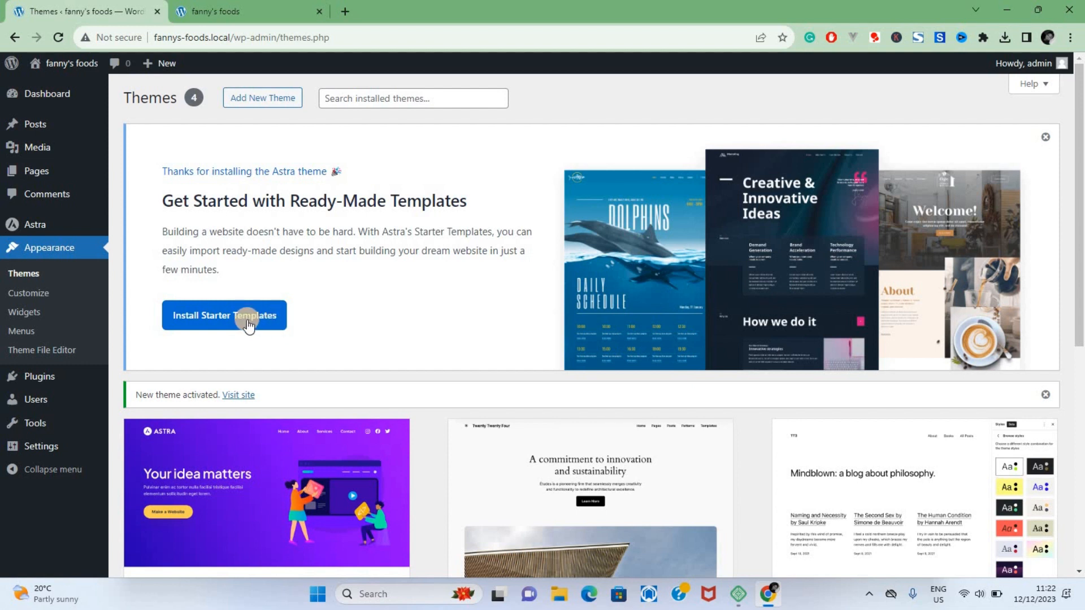
Step: Search the plugins available to add for "starter" and look over the Starter Templates entry
mouse_move(51, 382)
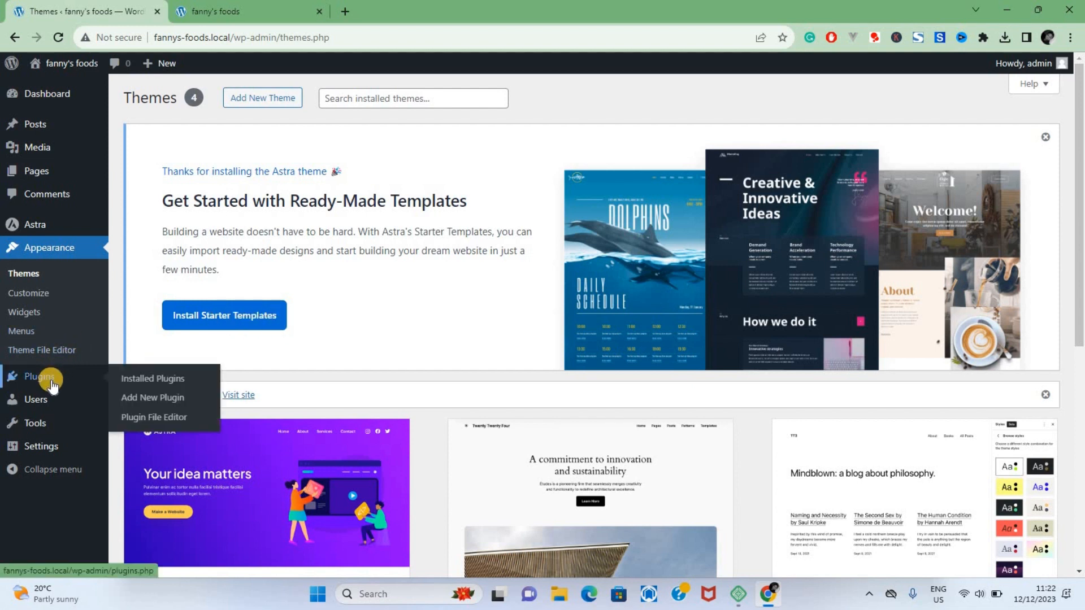
click(135, 399)
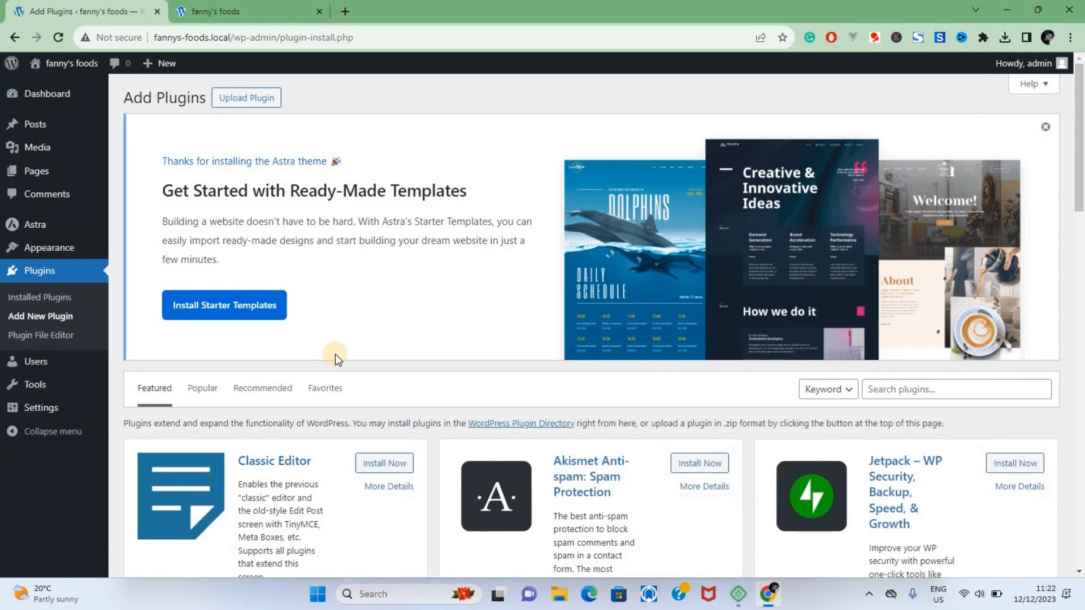
click(891, 391)
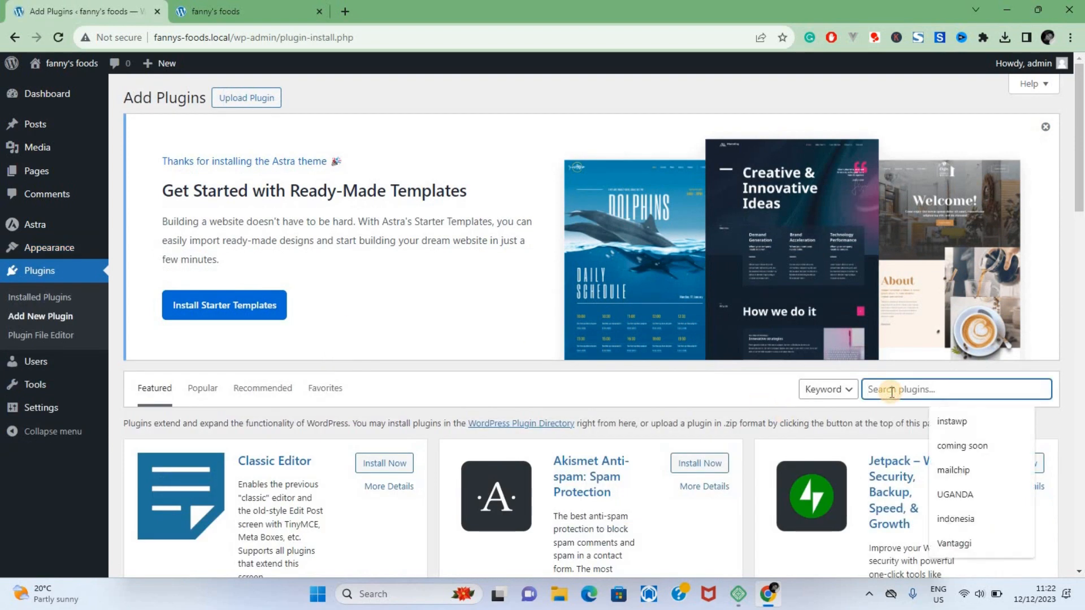
text(starter)
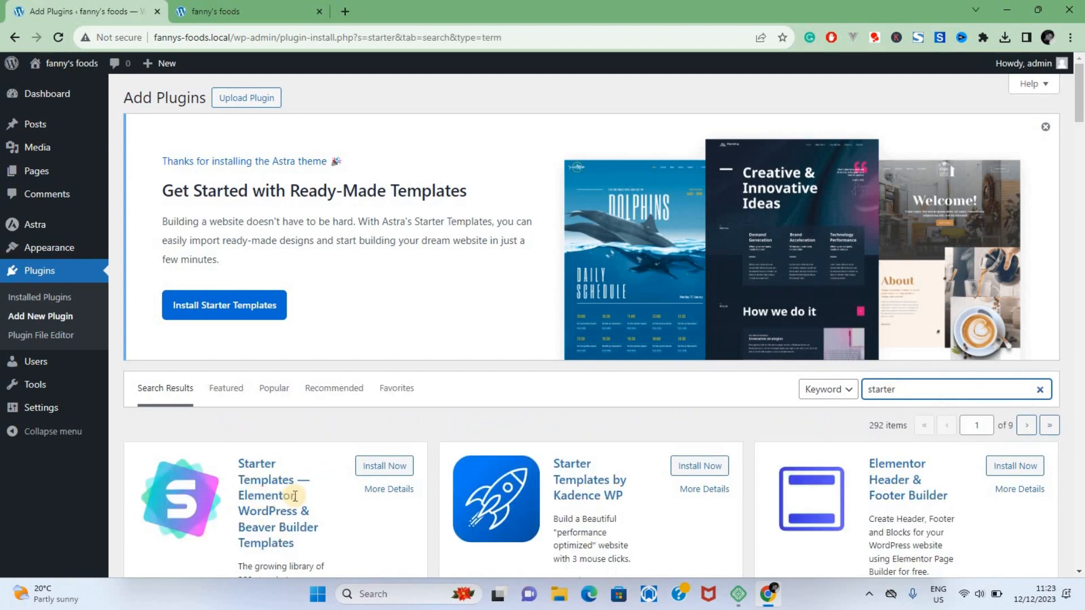
scroll(295, 496, down, 1)
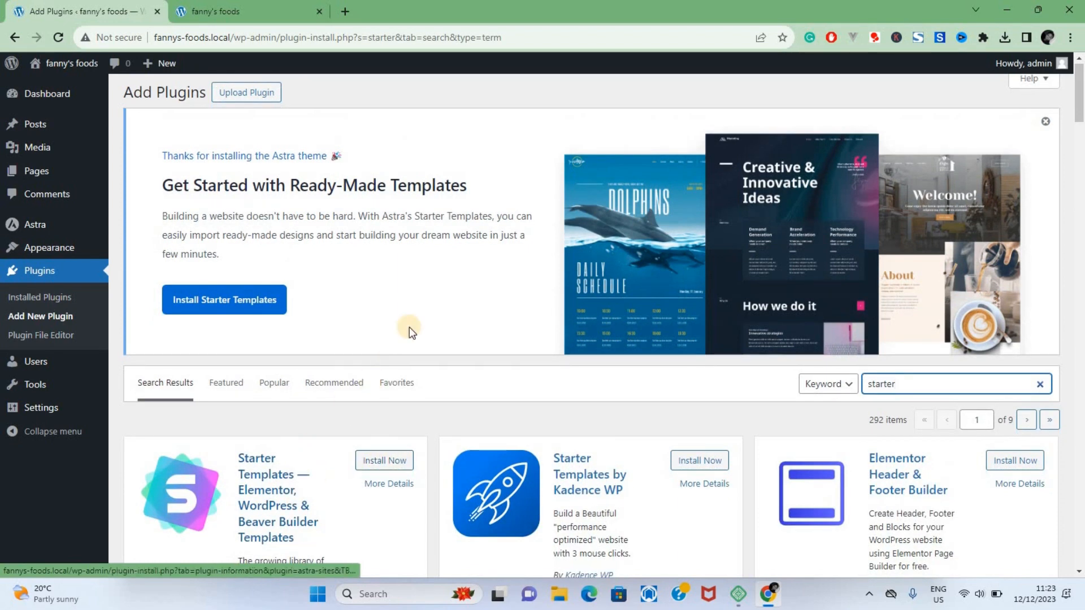
Step: Install Astra's Starter Templates and choose Elementor as the page builder
click(255, 310)
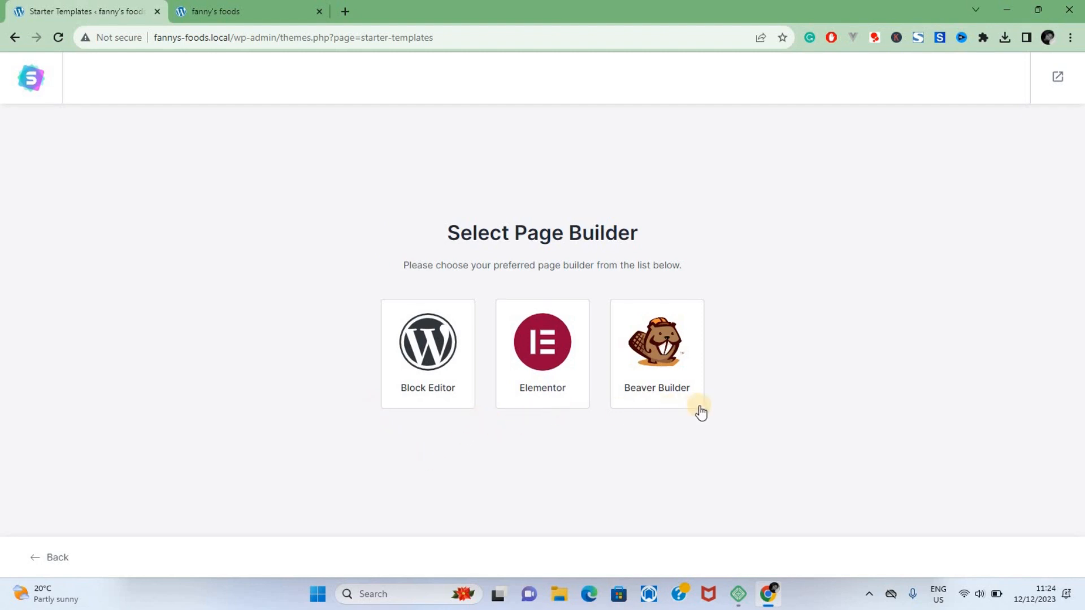
click(572, 389)
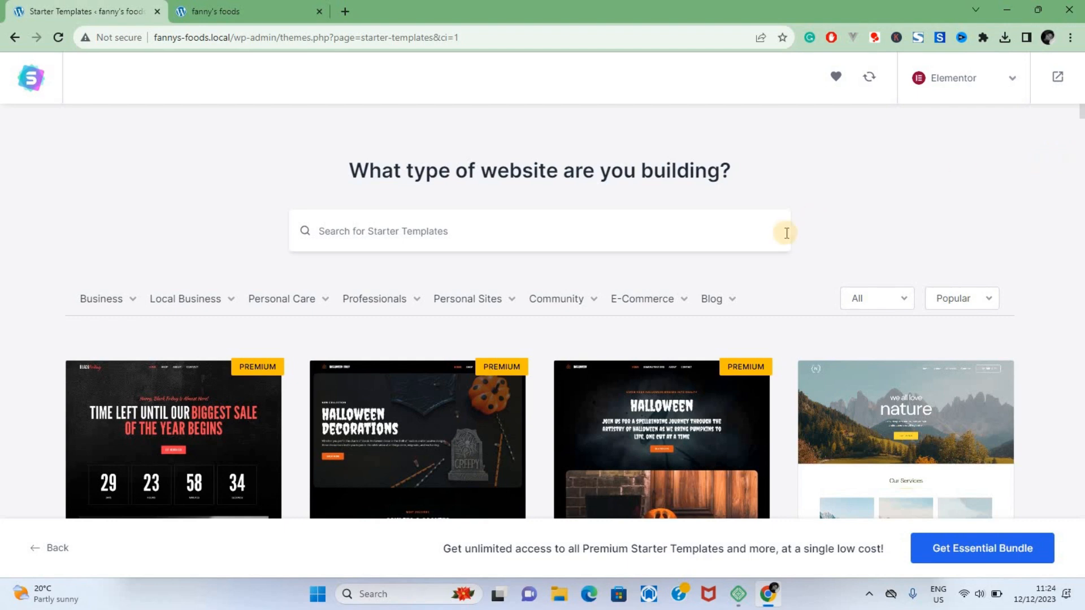
Step: Filter the starter templates to the Restaurant category under Business
scroll(592, 425, down, 5)
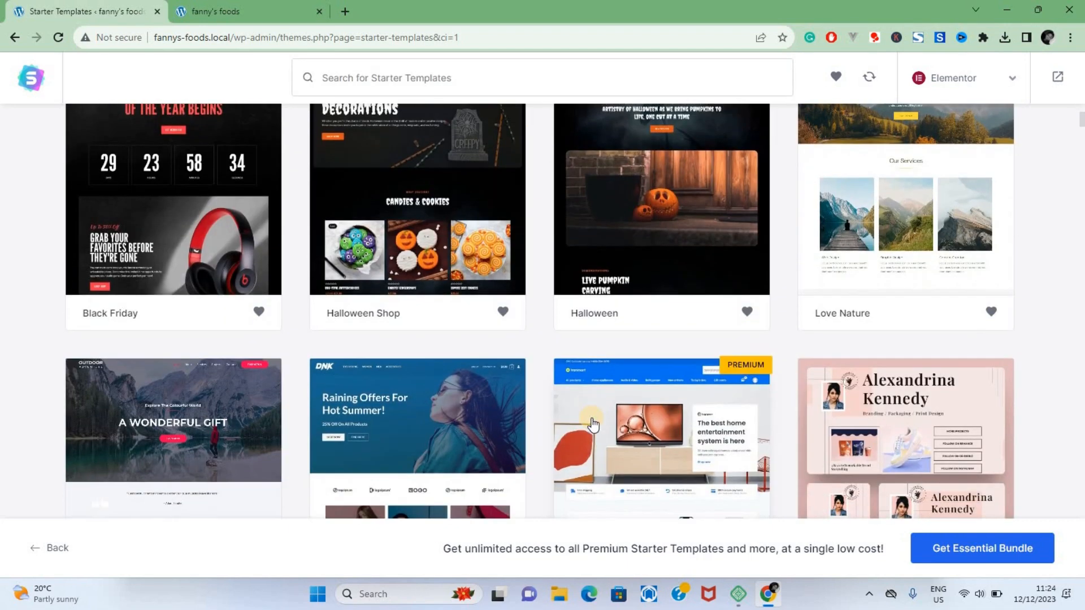
scroll(592, 425, up, 5)
click(130, 254)
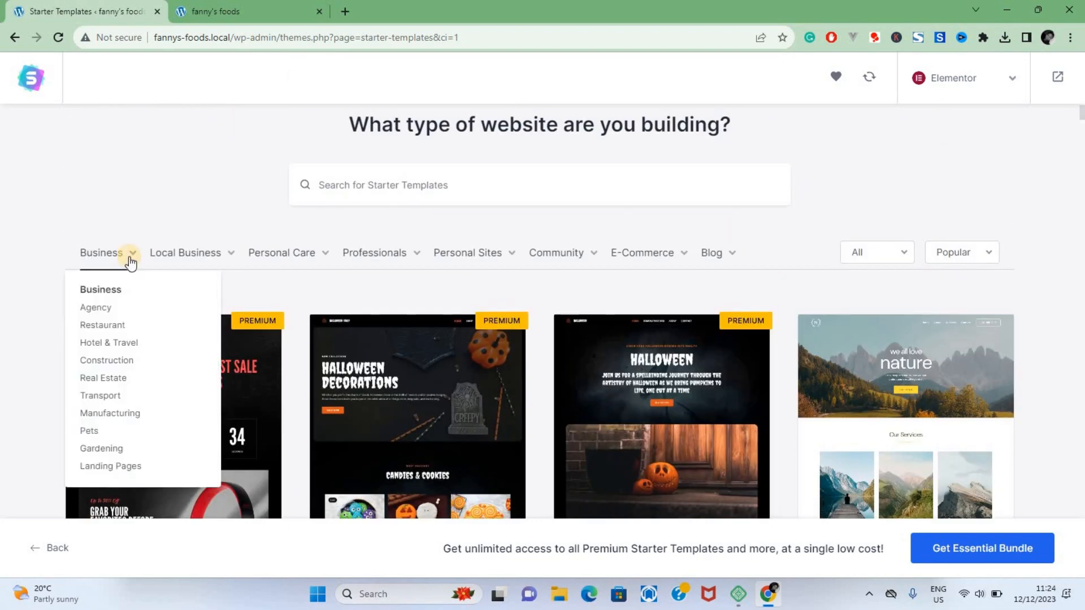
click(117, 326)
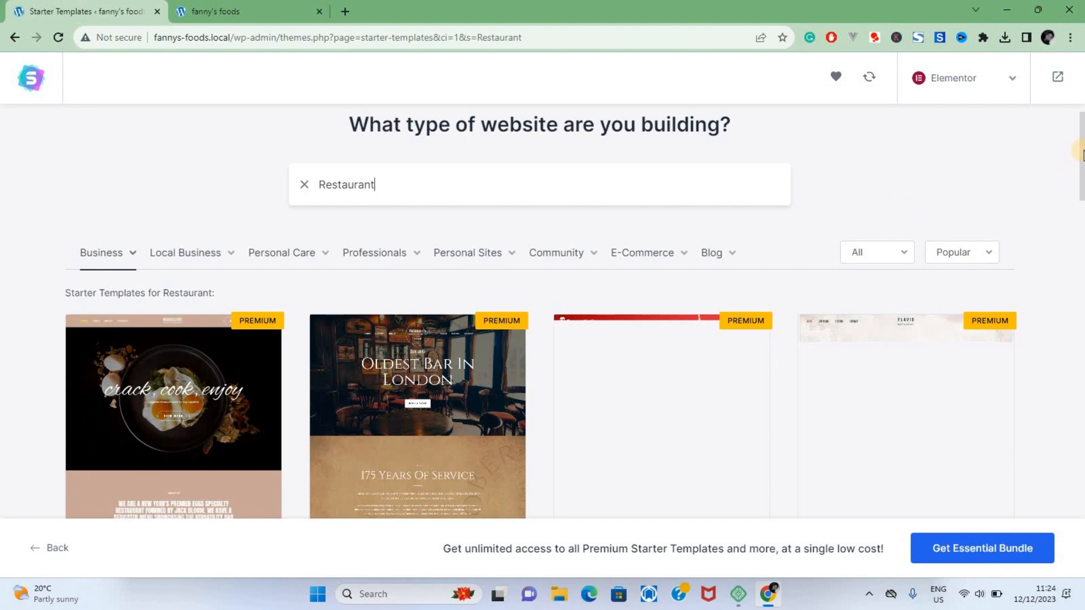
Step: Choose the Deli Restaurant template from the restaurant designs and skip the logo upload
scroll(1079, 226, down, 6)
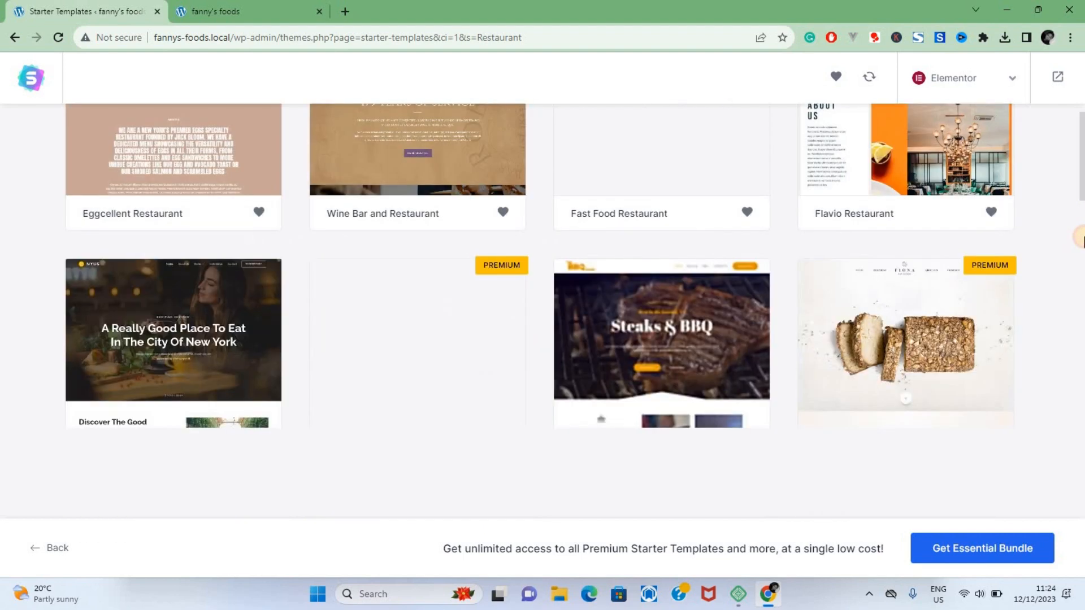
scroll(1081, 240, down, 2)
scroll(1082, 237, down, 2)
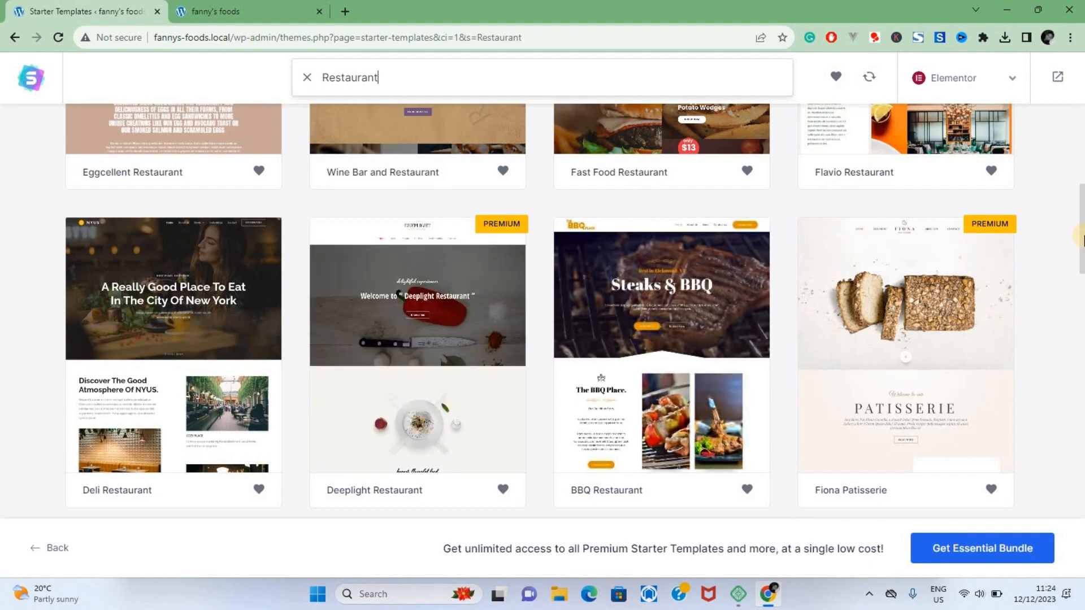
scroll(1080, 271, down, 4)
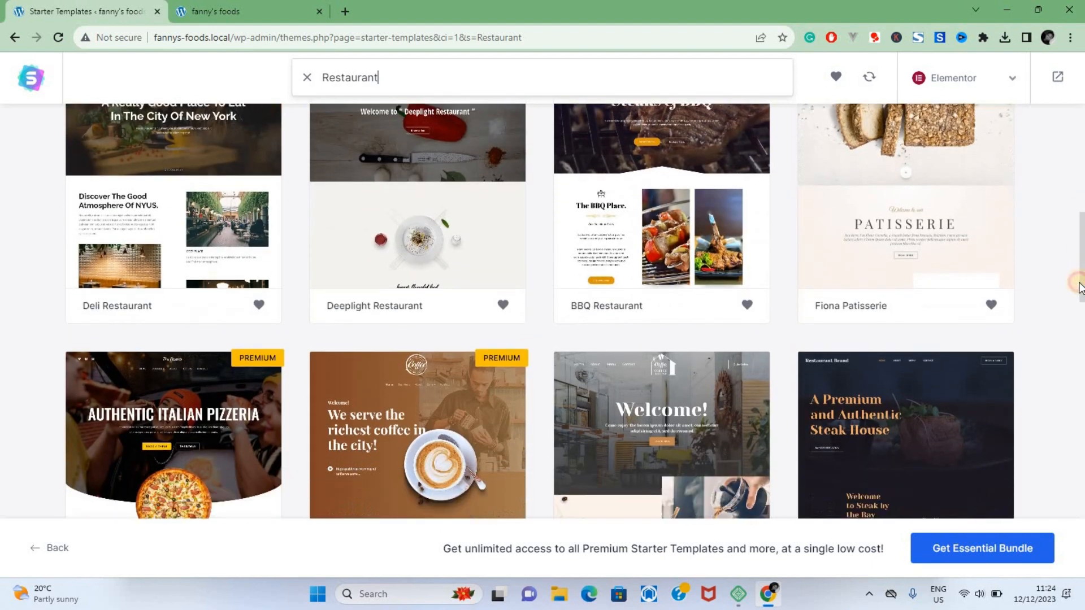
drag(1079, 294, 1079, 298)
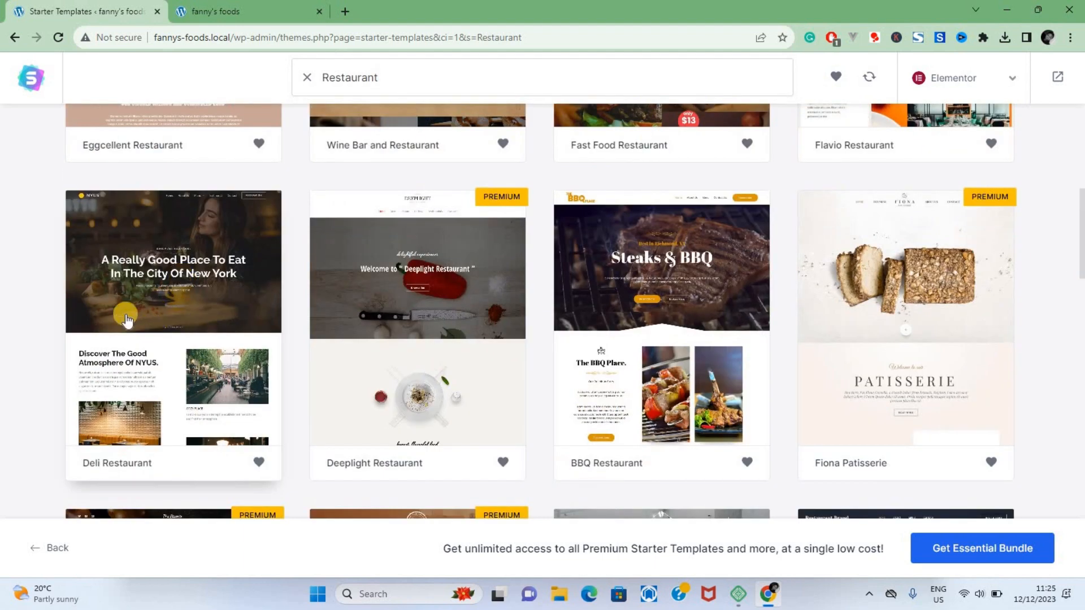
click(170, 308)
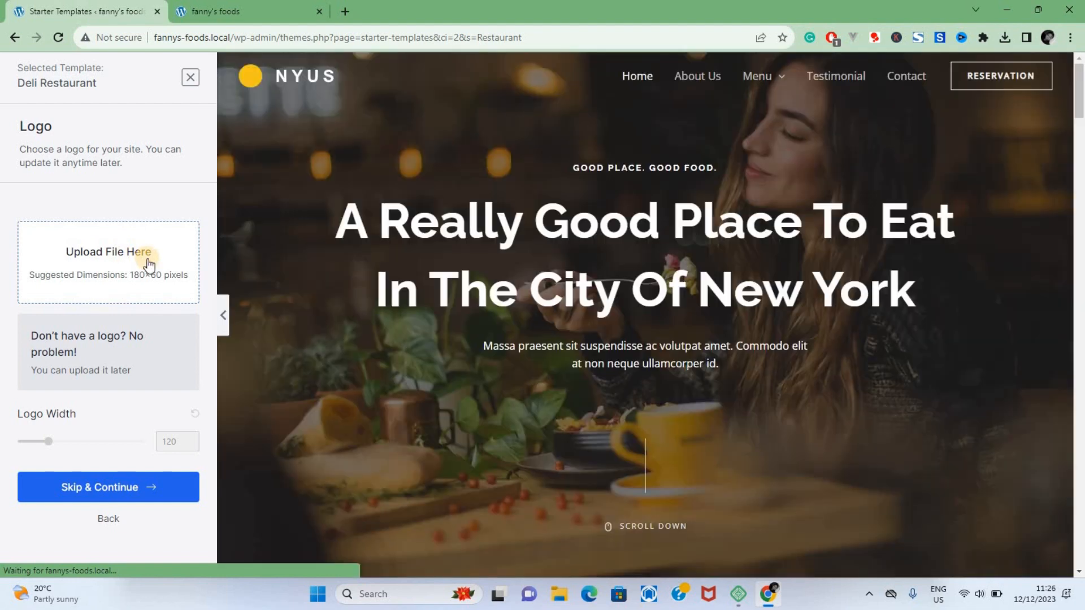
click(108, 493)
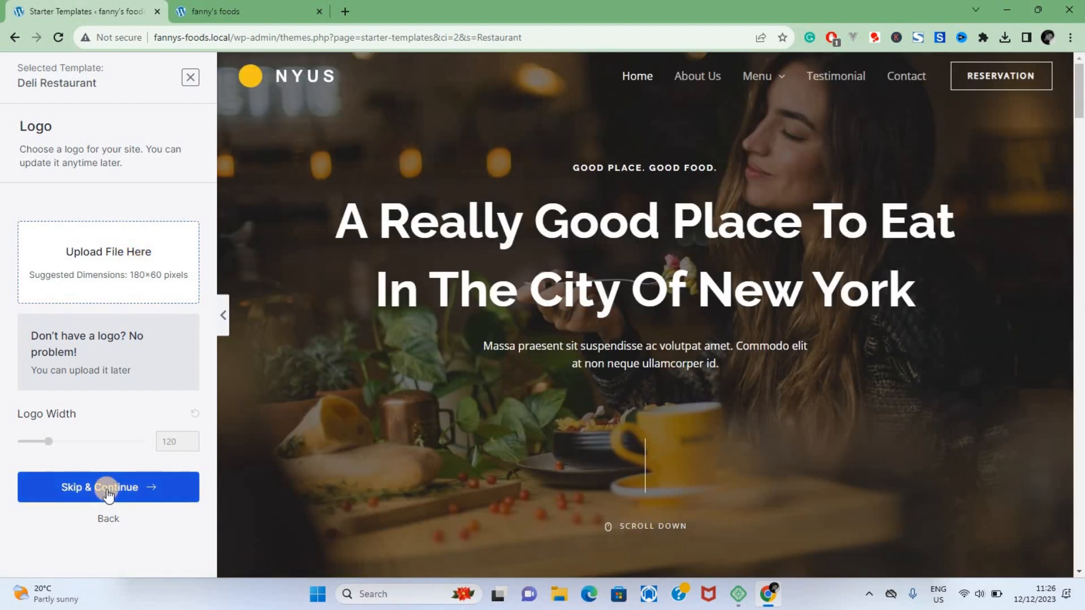
Step: Skip the logo and try several colour palettes on the template, settling on the red palette
click(109, 493)
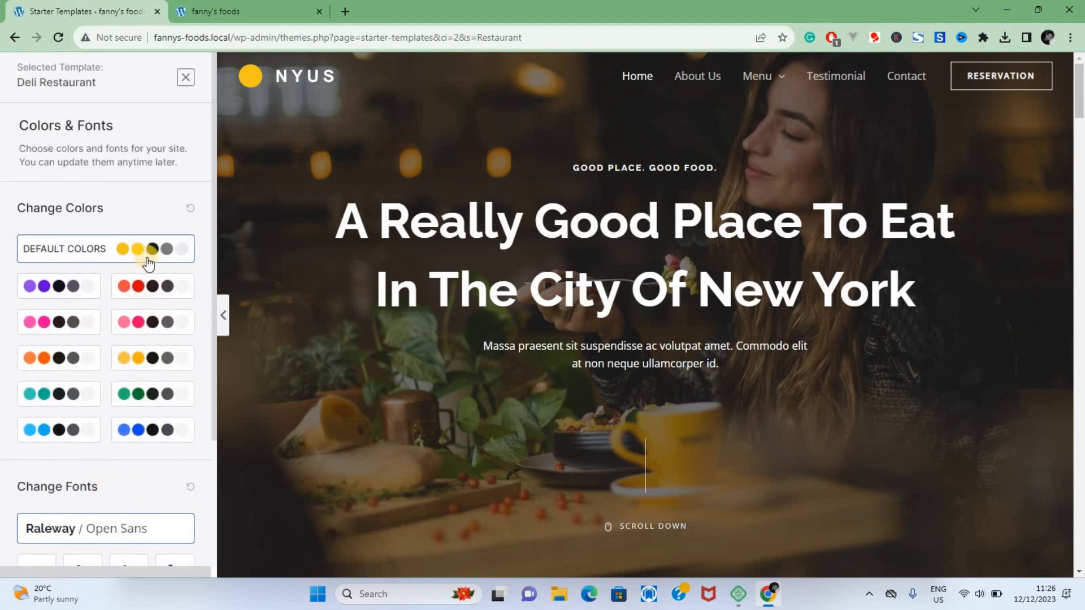
click(158, 298)
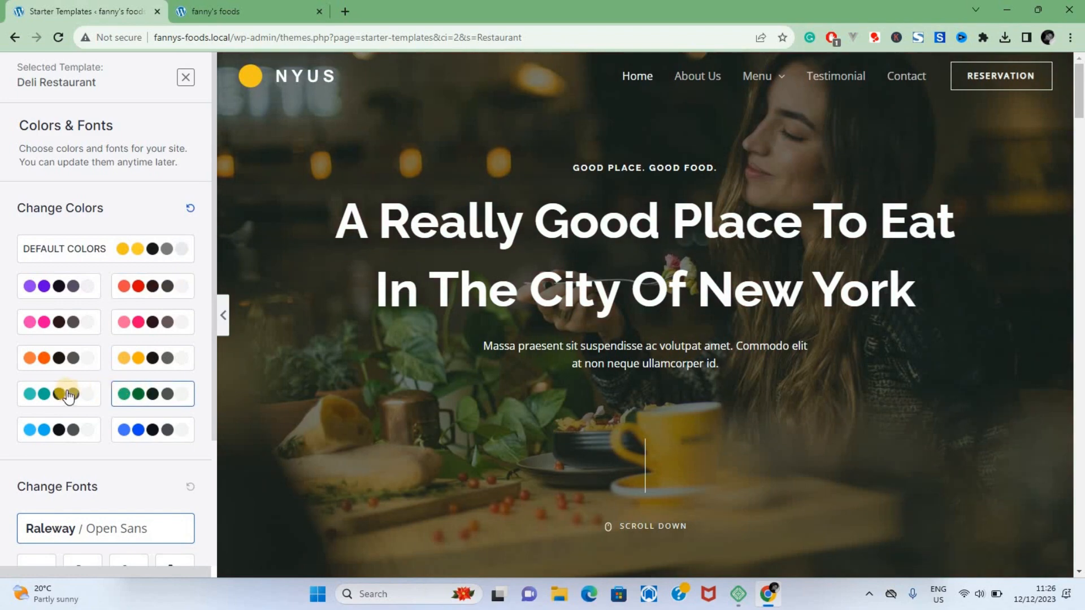
click(67, 430)
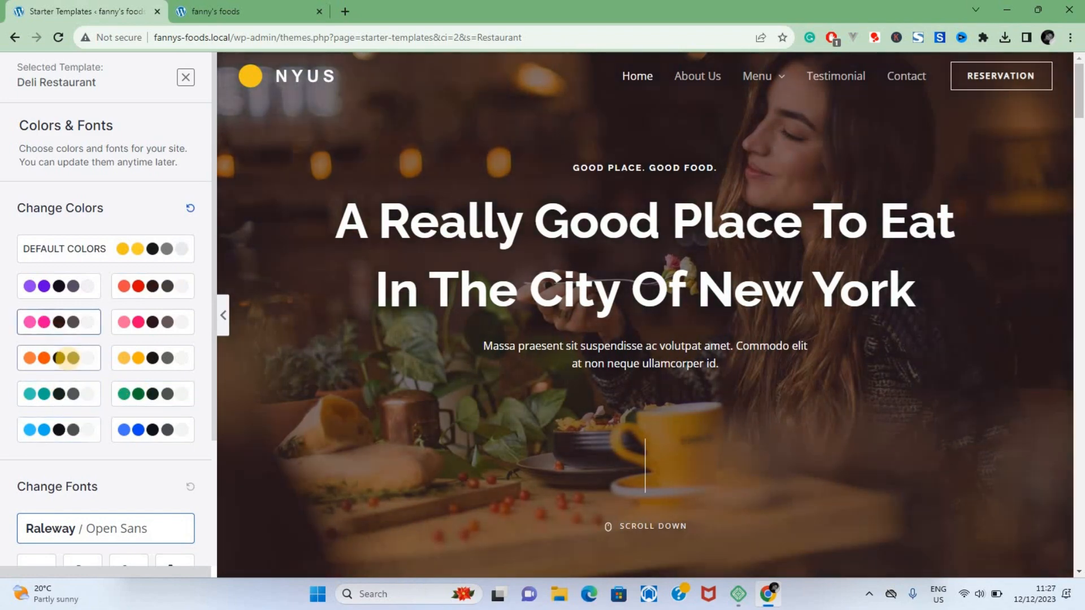
click(68, 360)
drag(1079, 96, 1080, 186)
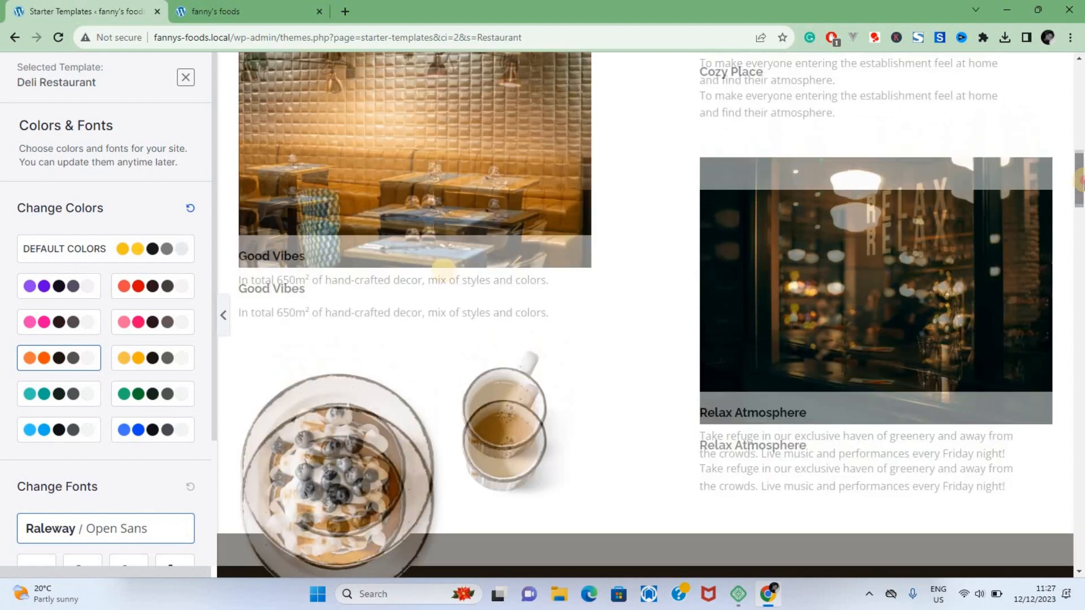
click(143, 289)
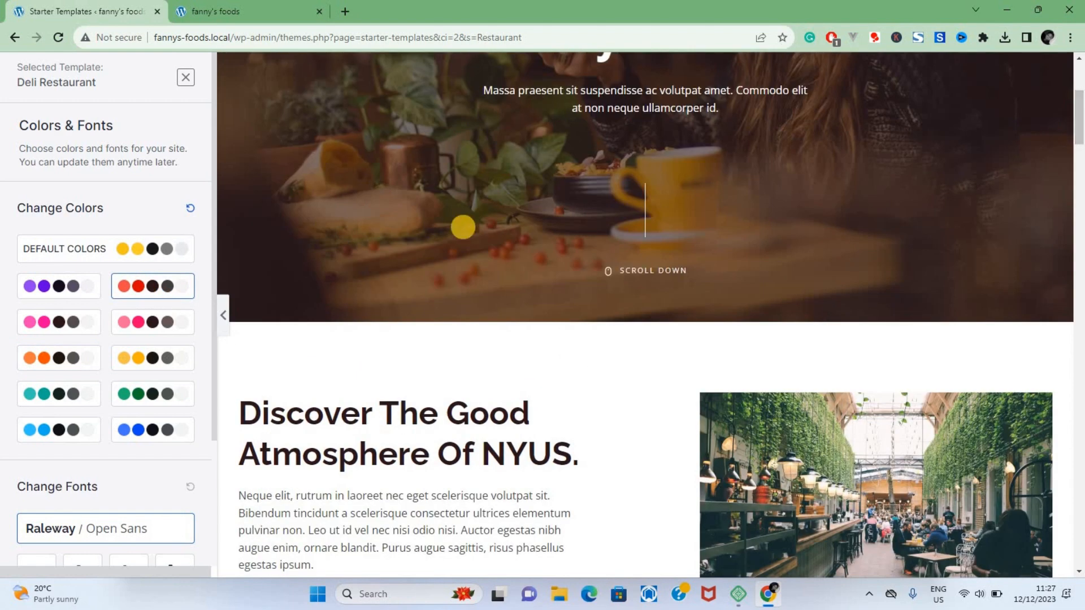
click(138, 357)
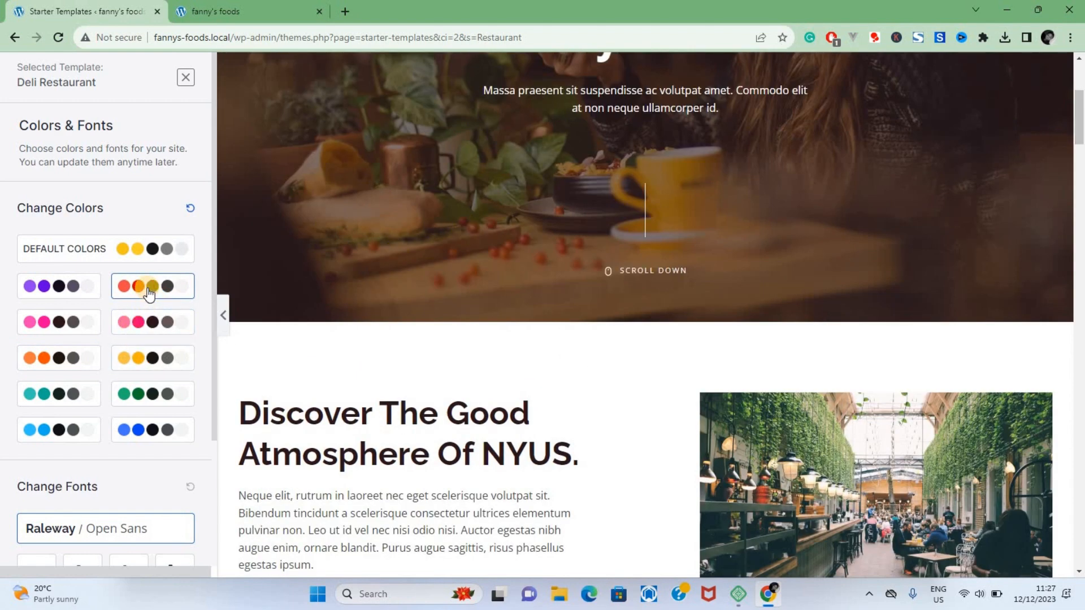
Step: Preview the Montserrat / Lato fonts, apply the second font preset instead, and continue to the final setup form
drag(215, 369, 212, 404)
scroll(204, 433, down, 3)
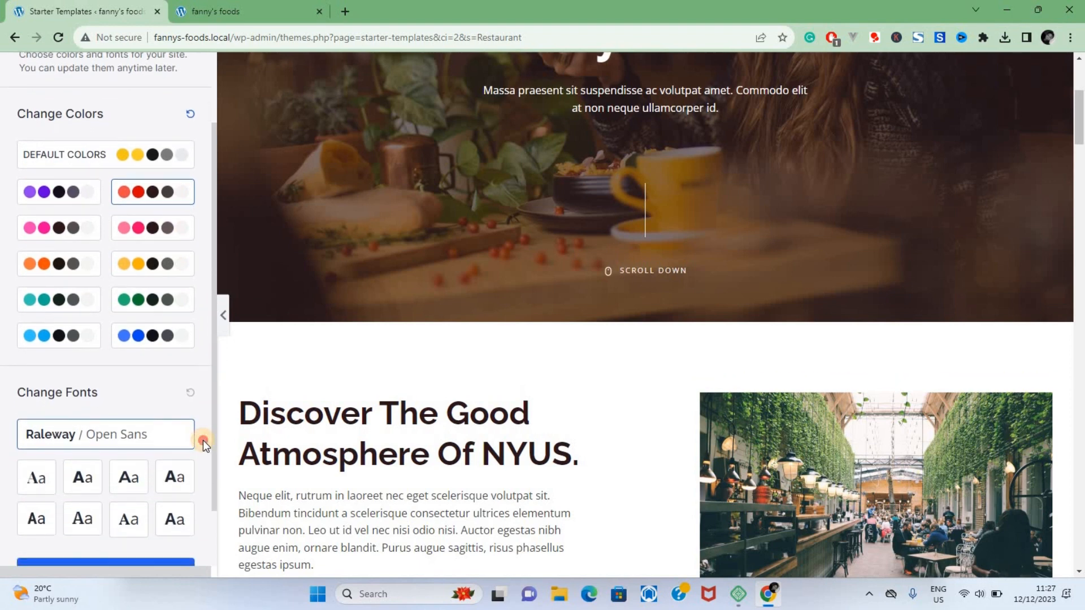
click(128, 414)
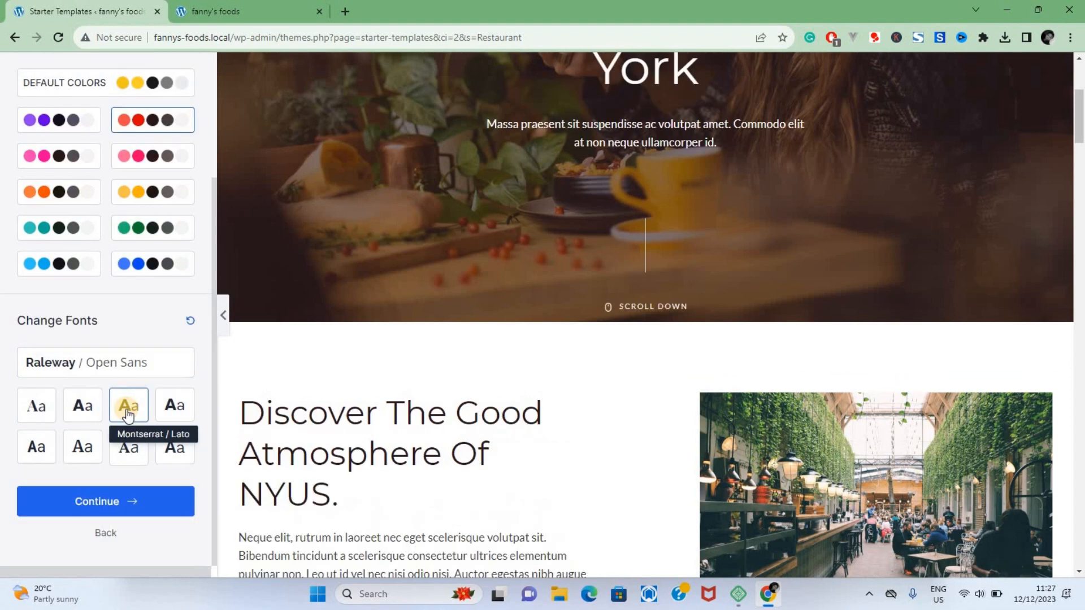
drag(1079, 112, 1080, 85)
click(129, 446)
click(83, 406)
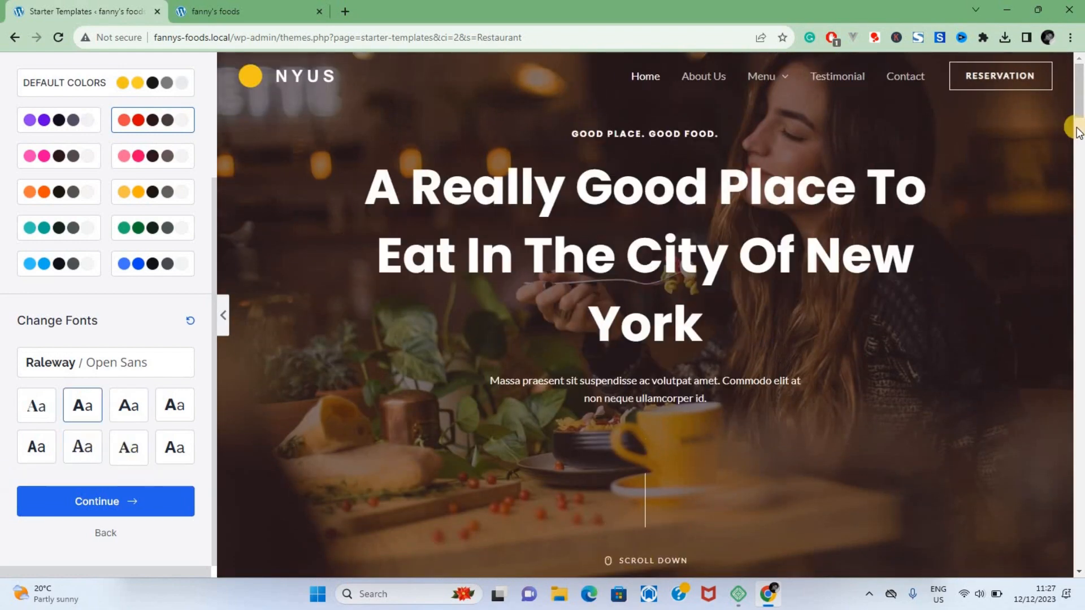
drag(1079, 108, 1079, 129)
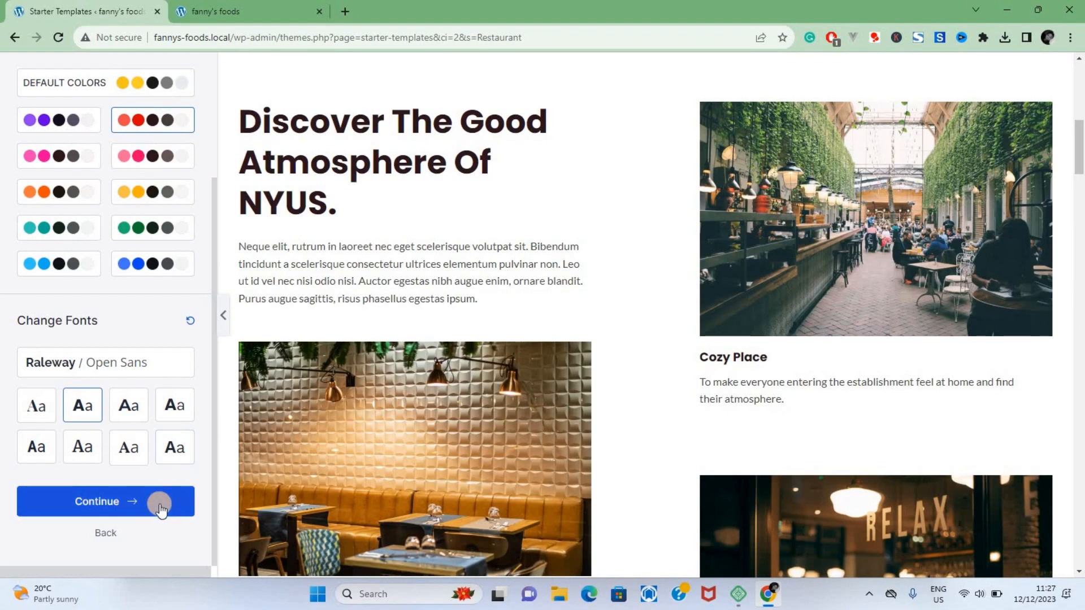
click(159, 504)
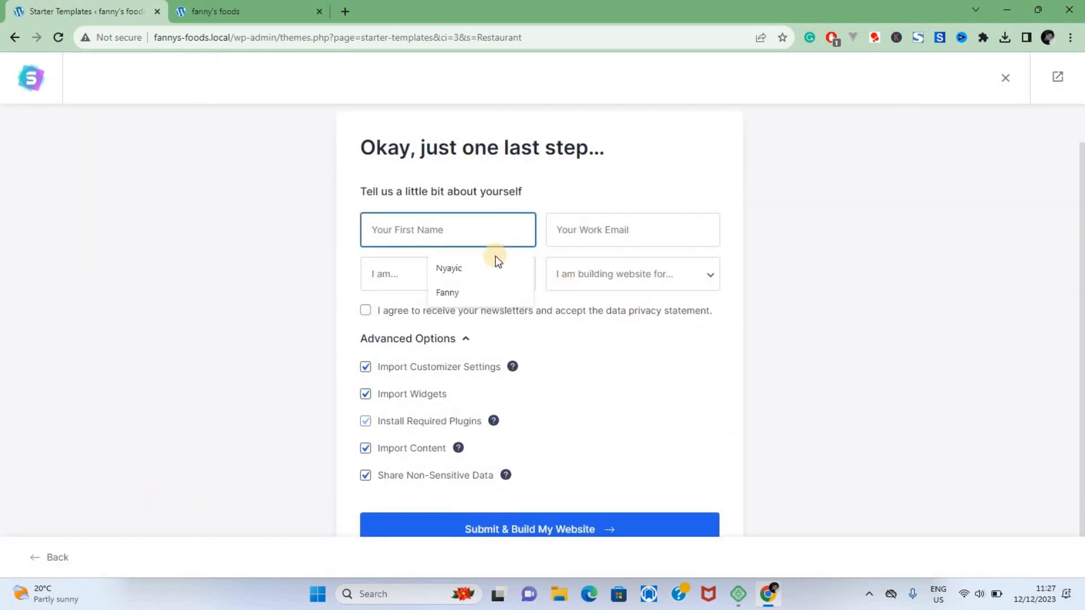
Step: Fill in the first name and work email, choose Intermediate and Myself/My Company, and submit the form to build the website
click(491, 262)
click(633, 274)
click(606, 310)
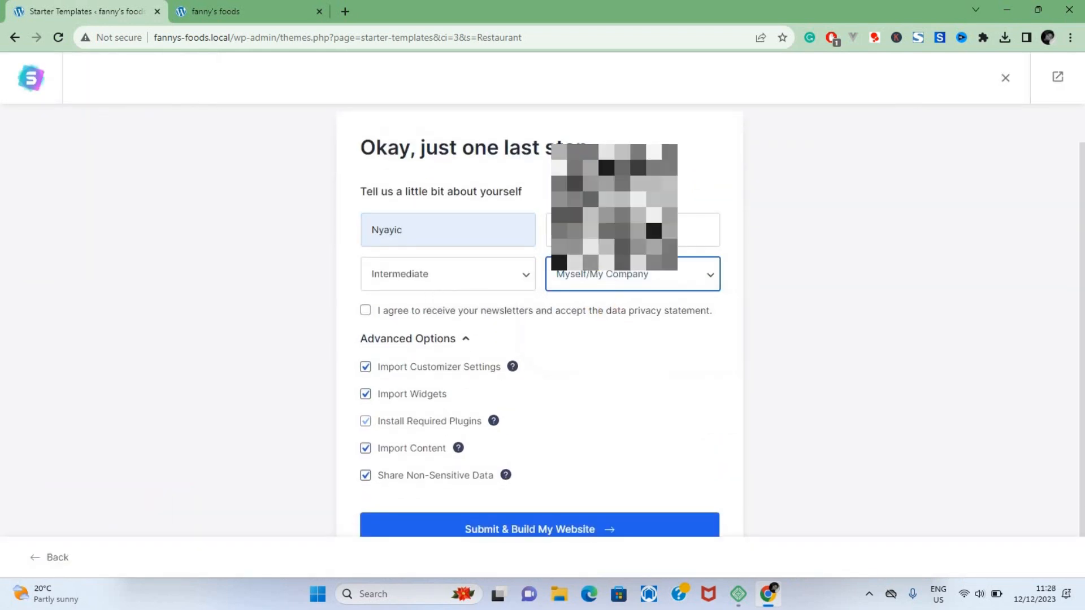
click(627, 230)
click(627, 262)
scroll(635, 388, down, 1)
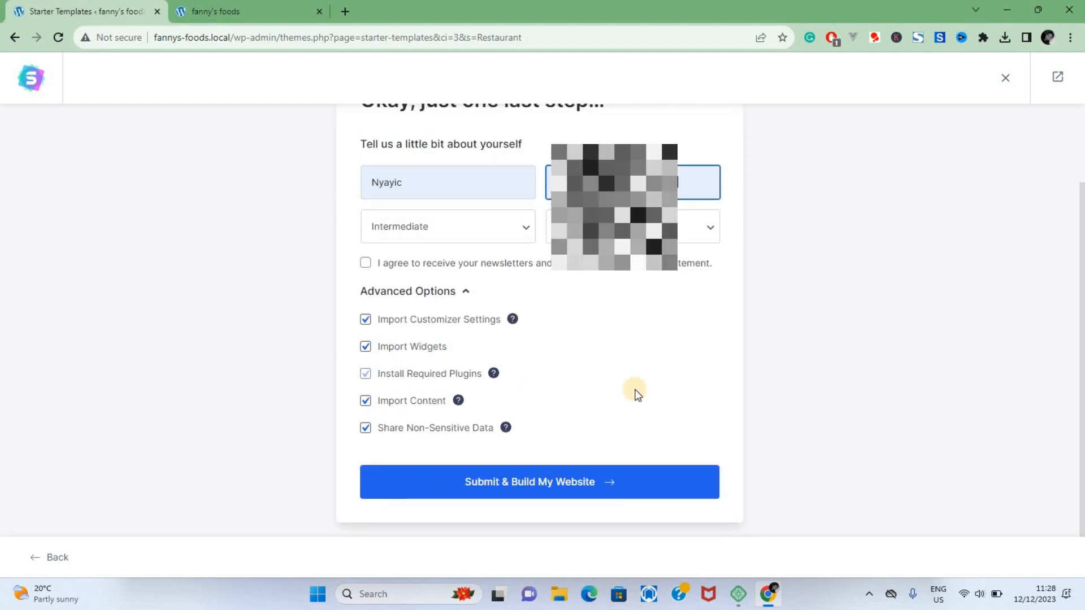
click(587, 483)
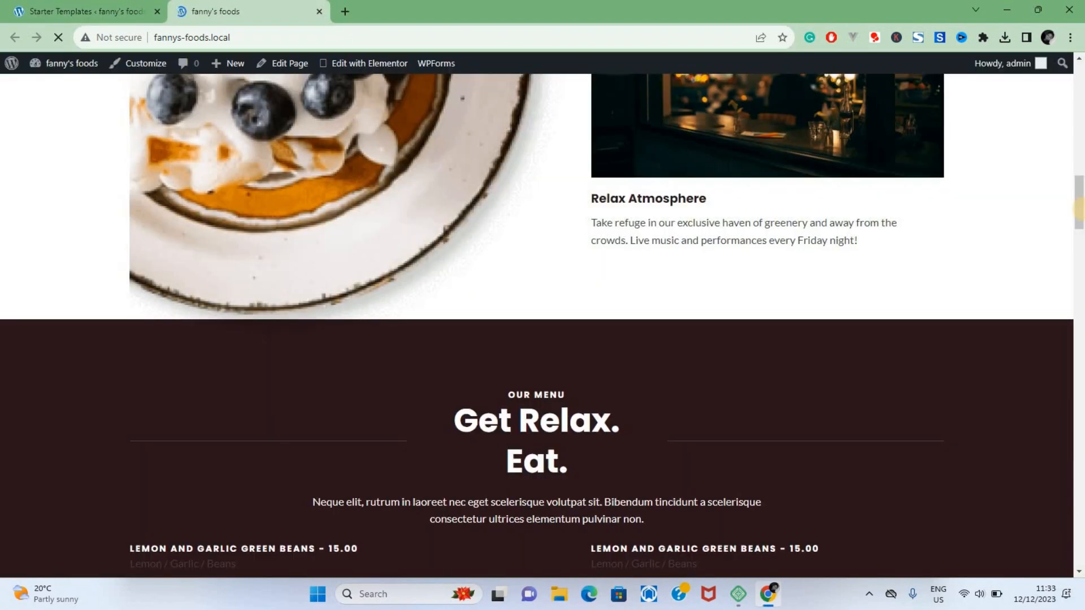
Step: View the newly built website and look over its Home and About Us pages
drag(1080, 213, 1080, 79)
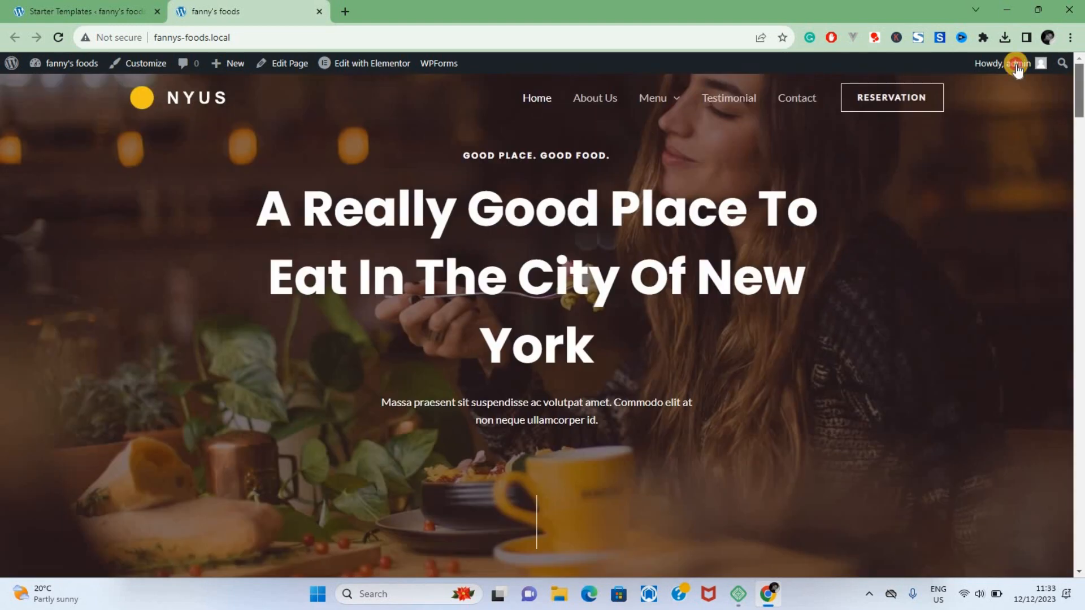
click(603, 104)
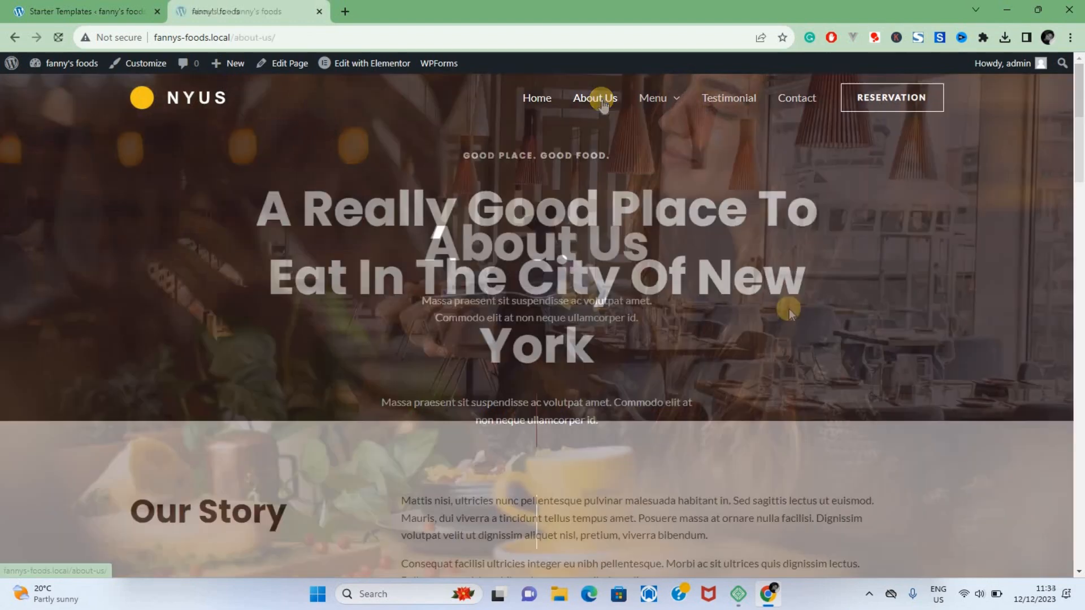
scroll(789, 309, down, 8)
scroll(789, 309, down, 15)
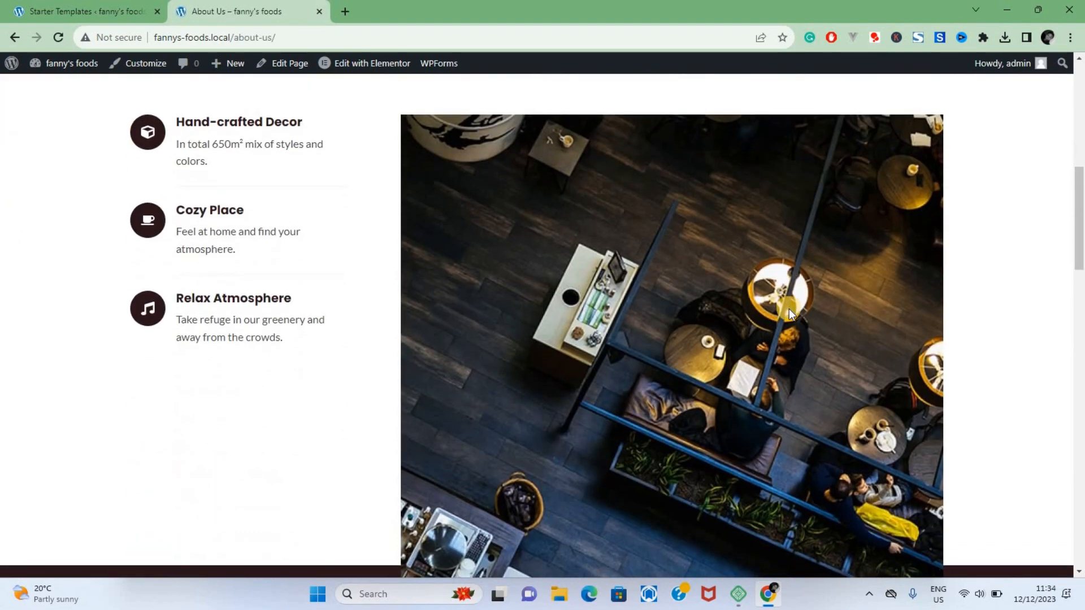
scroll(789, 309, down, 1)
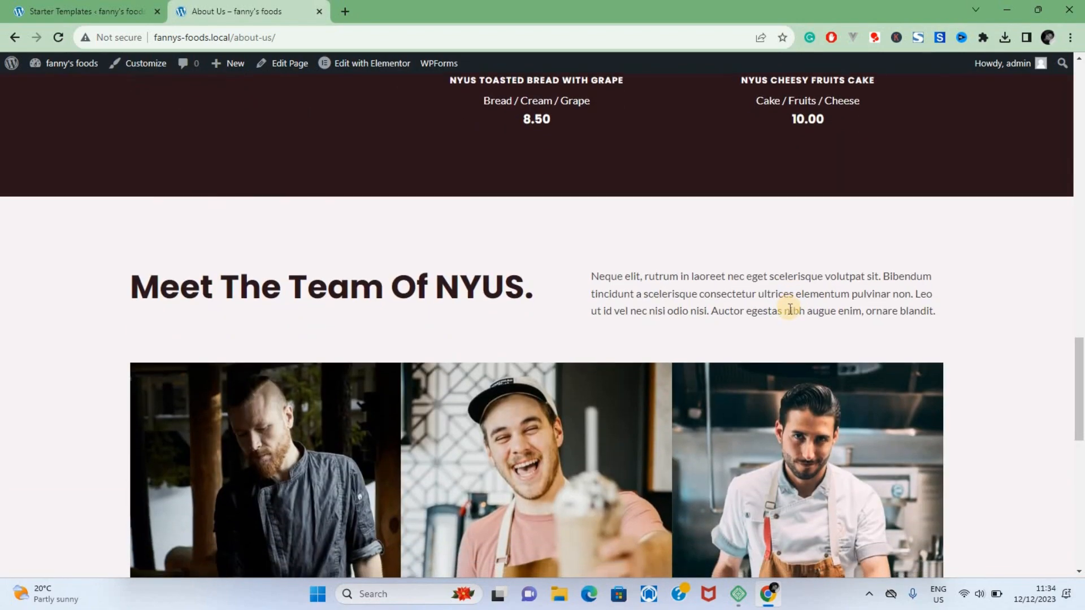
scroll(789, 308, up, 20)
Step: Look over the website's Menu page and its Menu Dark version
mouse_move(681, 97)
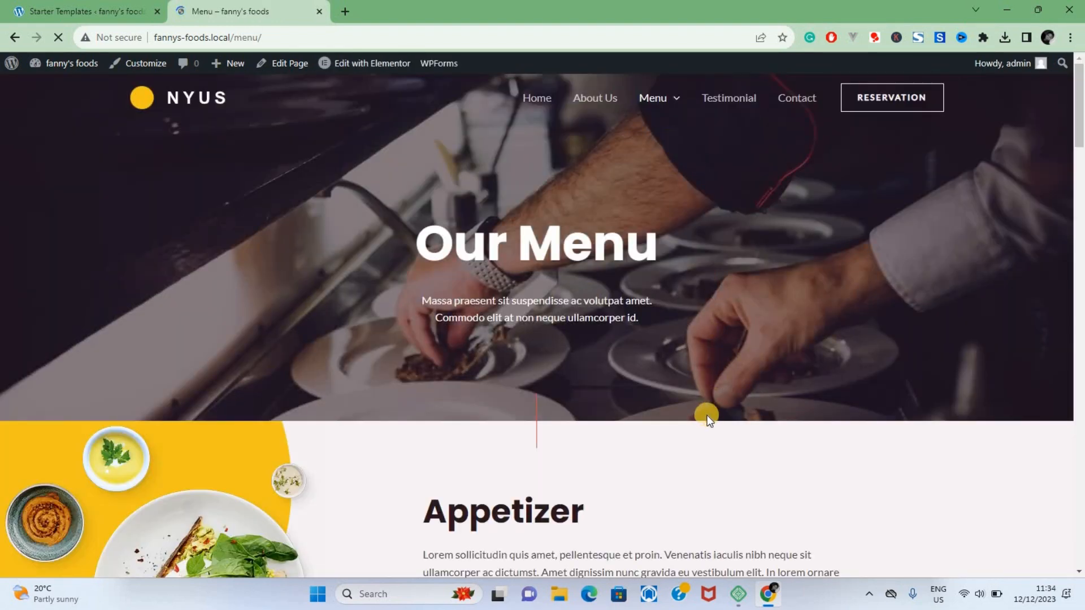
scroll(707, 416, down, 20)
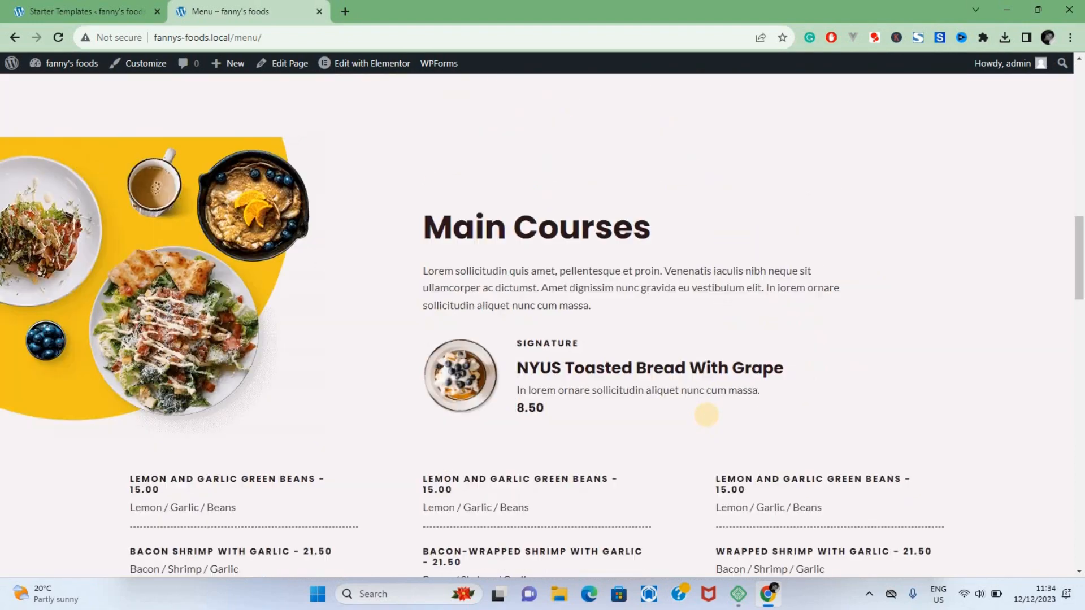
scroll(707, 415, down, 15)
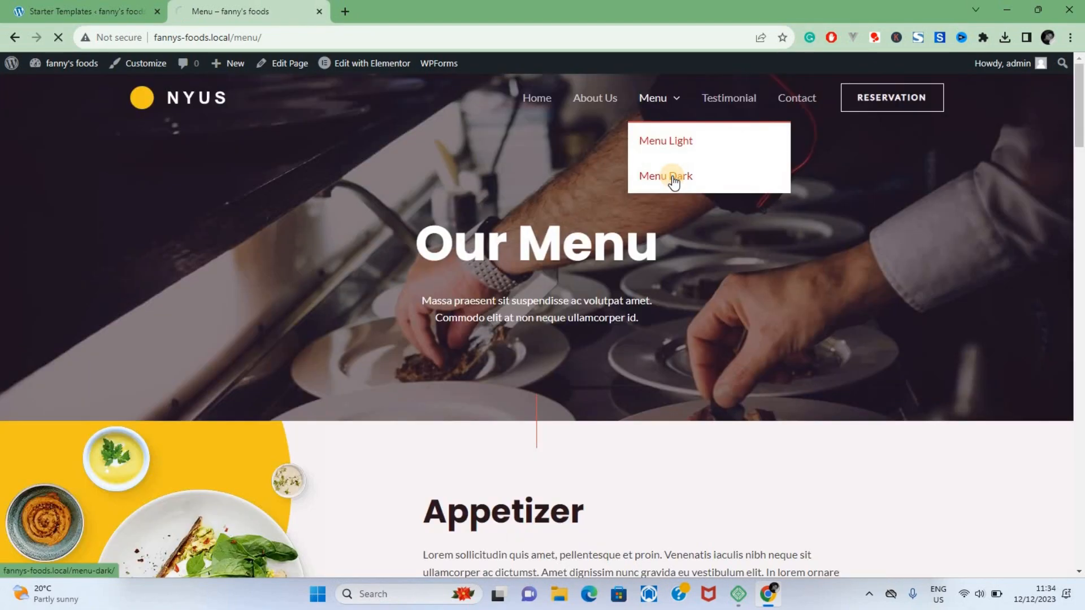
scroll(690, 343, down, 15)
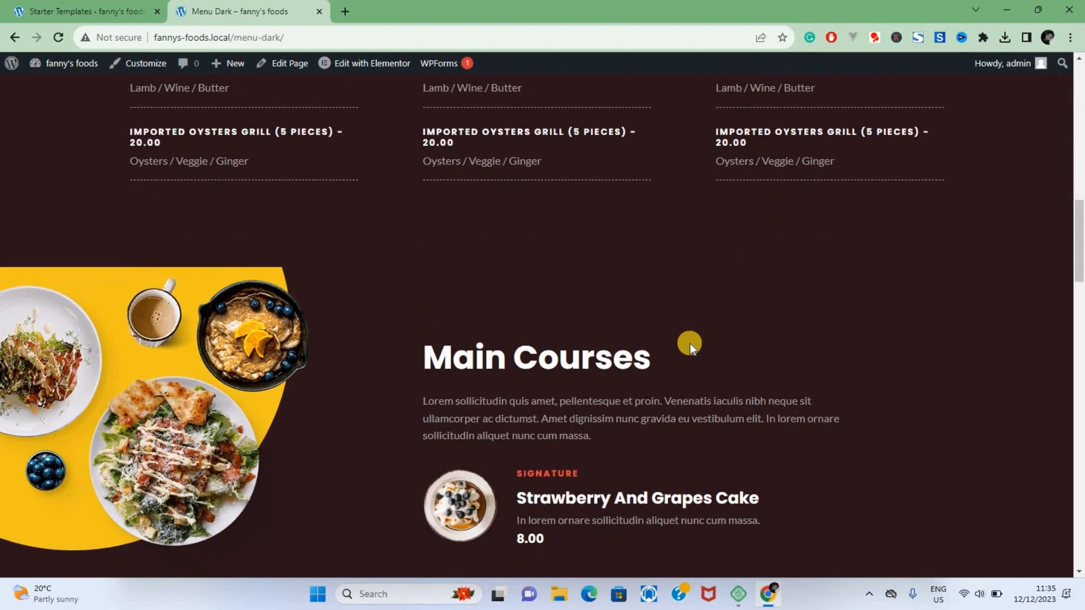
scroll(690, 344, down, 20)
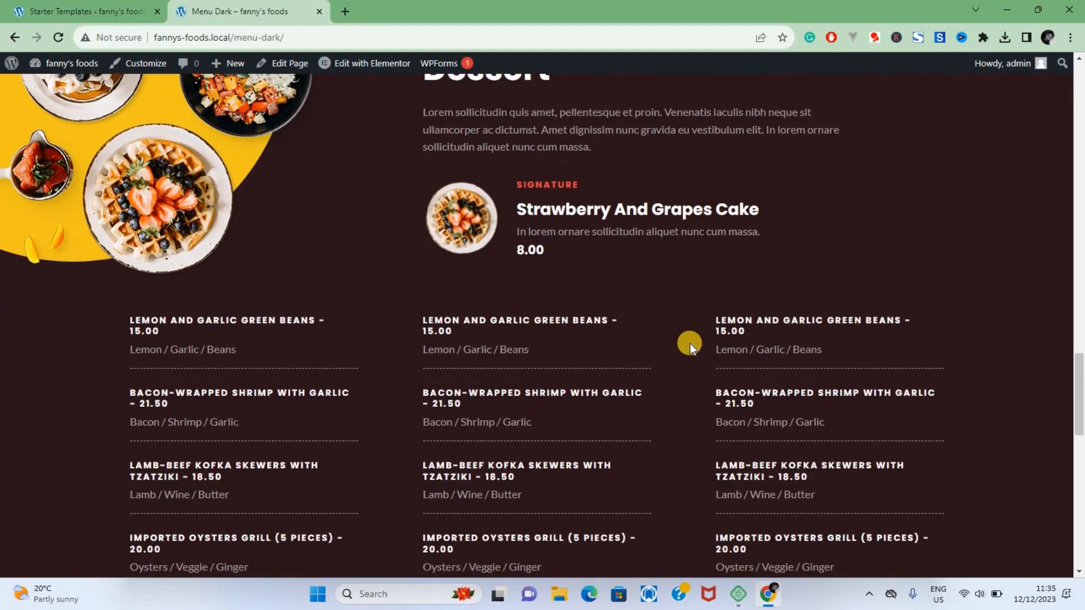
scroll(690, 343, down, 8)
scroll(690, 344, up, 20)
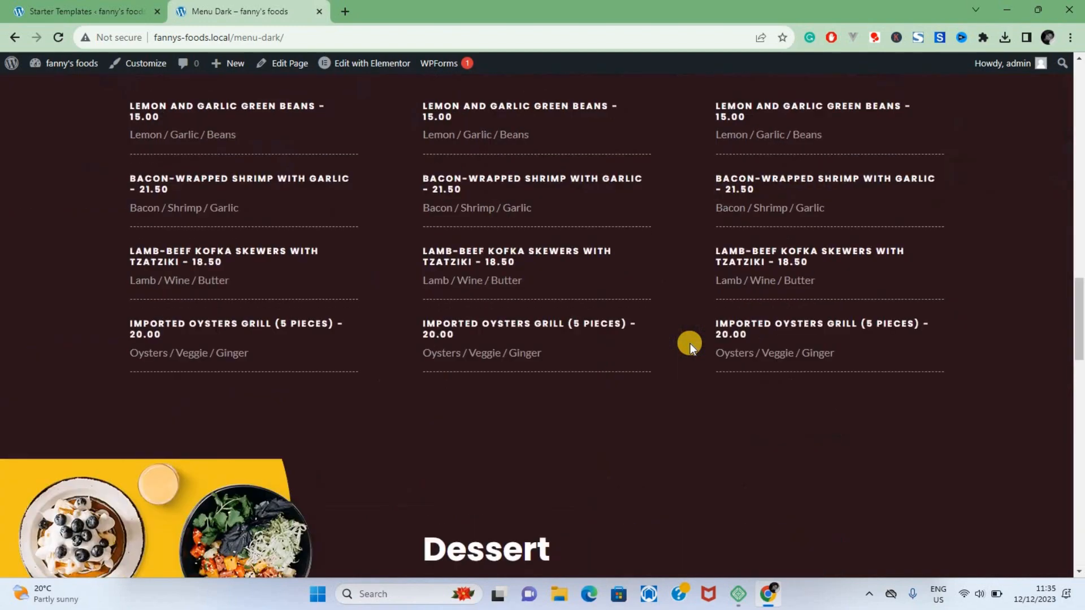
scroll(690, 344, up, 10)
Step: Open the Testimonial page and examine it down to the footer
click(734, 100)
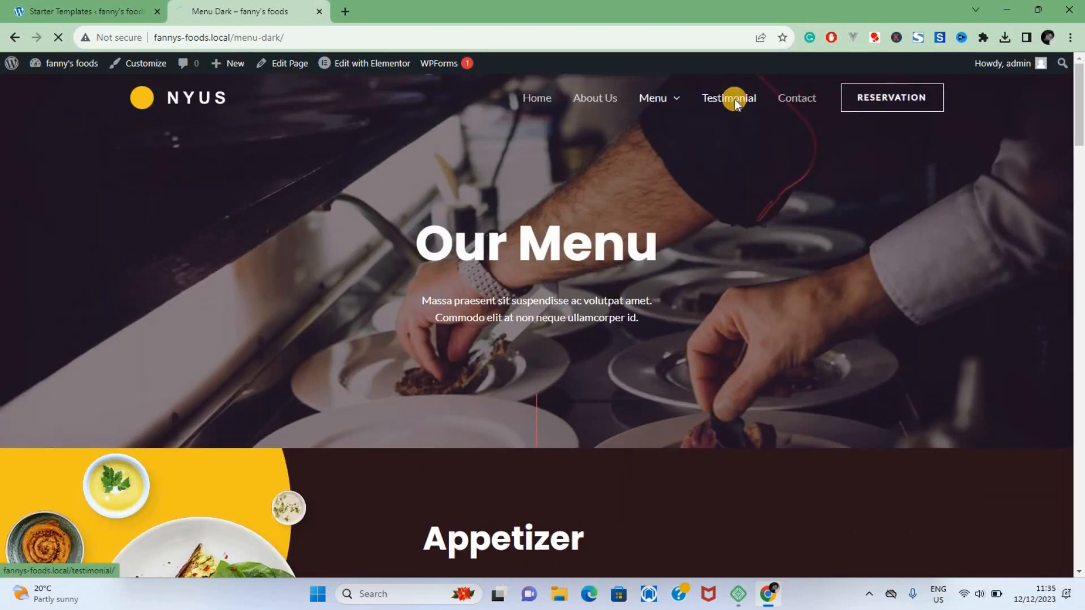
scroll(758, 401, down, 15)
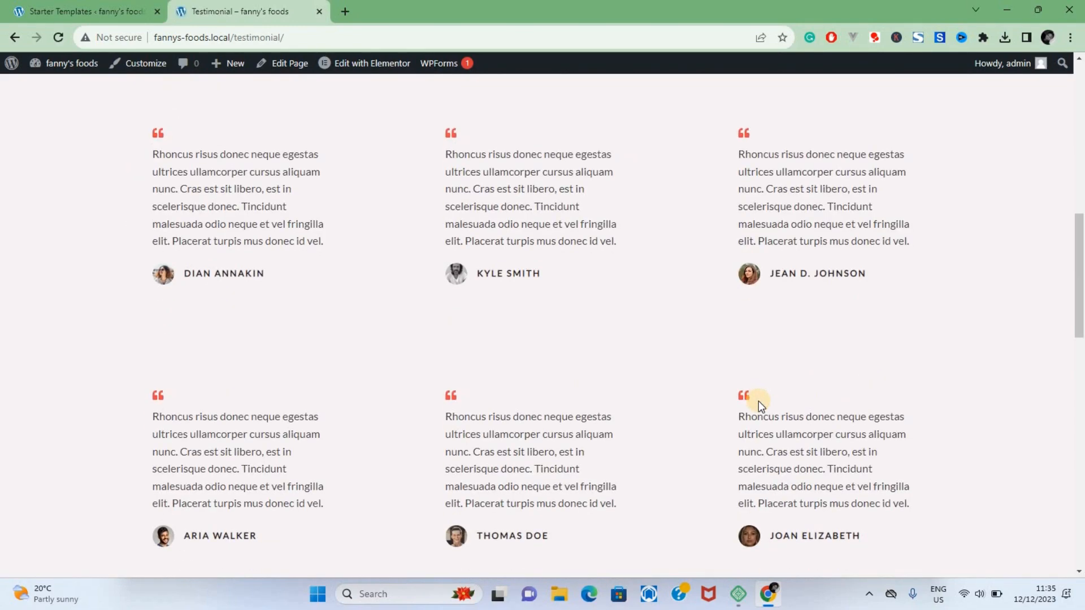
scroll(758, 401, down, 10)
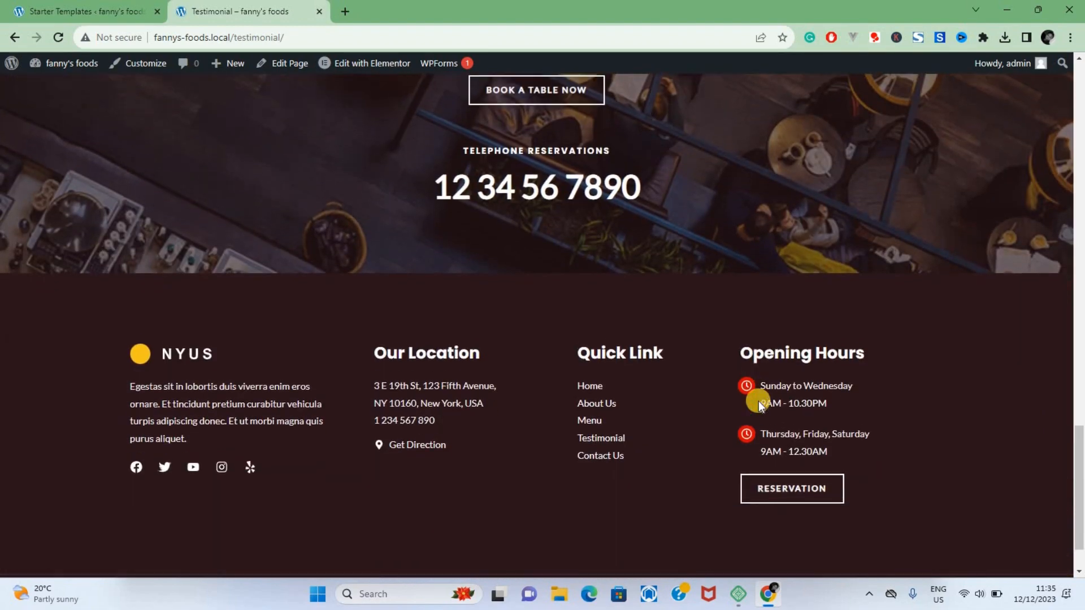
scroll(759, 401, up, 10)
scroll(759, 401, up, 15)
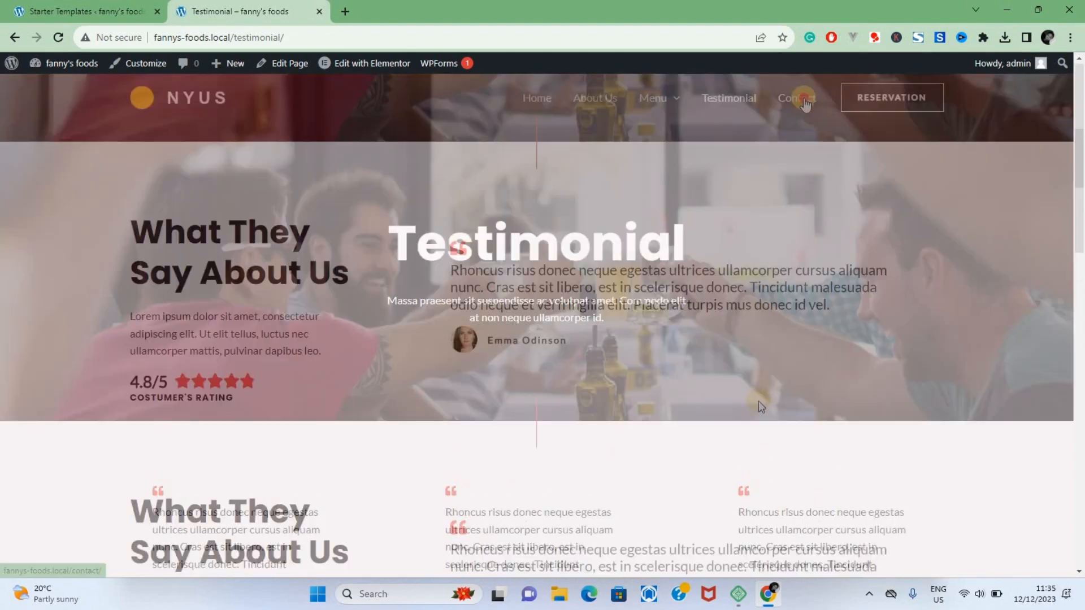
Step: Look over the Contact page and the Reservation link, and return to the home page
click(804, 97)
scroll(723, 356, down, 7)
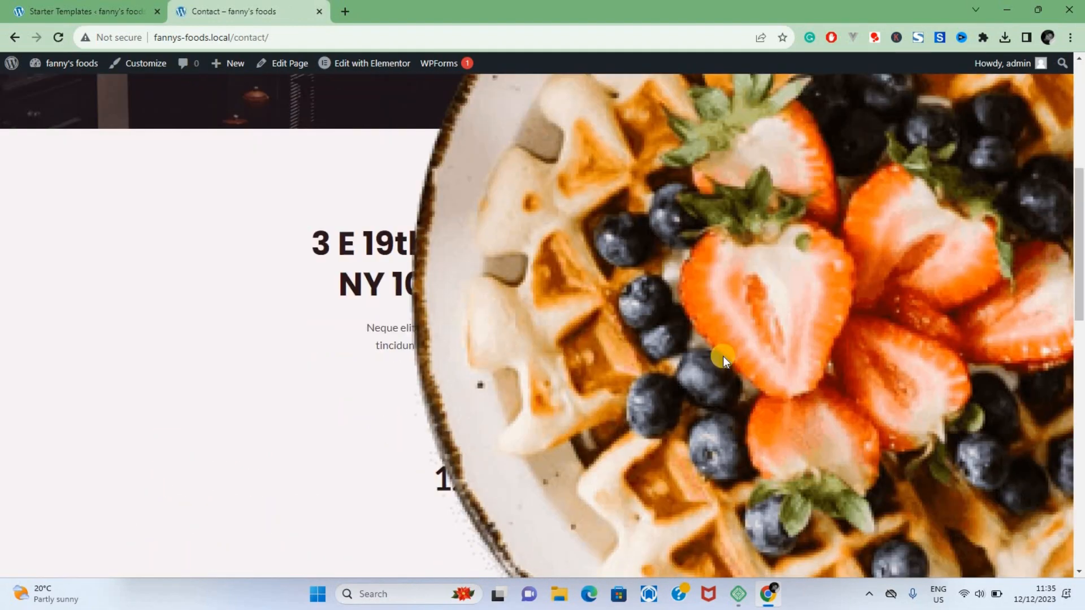
scroll(409, 445, down, 12)
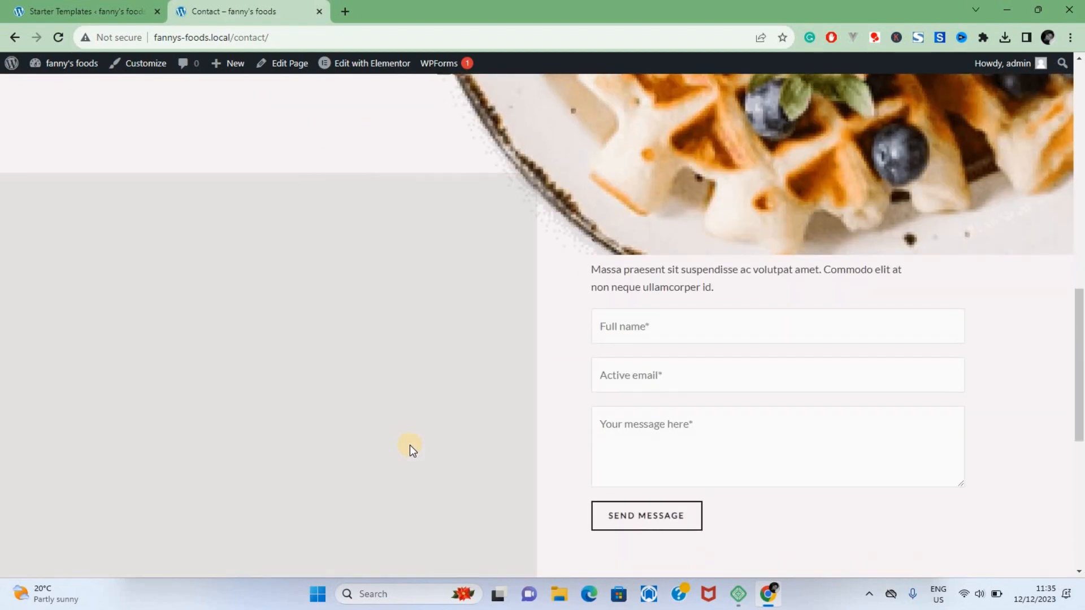
scroll(410, 446, up, 6)
scroll(409, 445, up, 9)
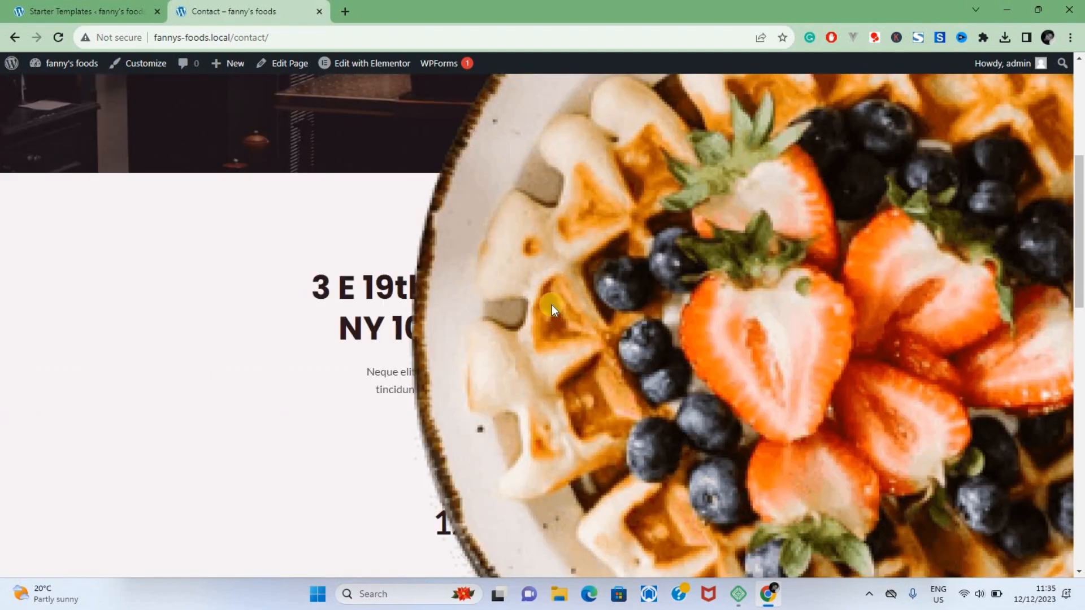
scroll(298, 243, up, 5)
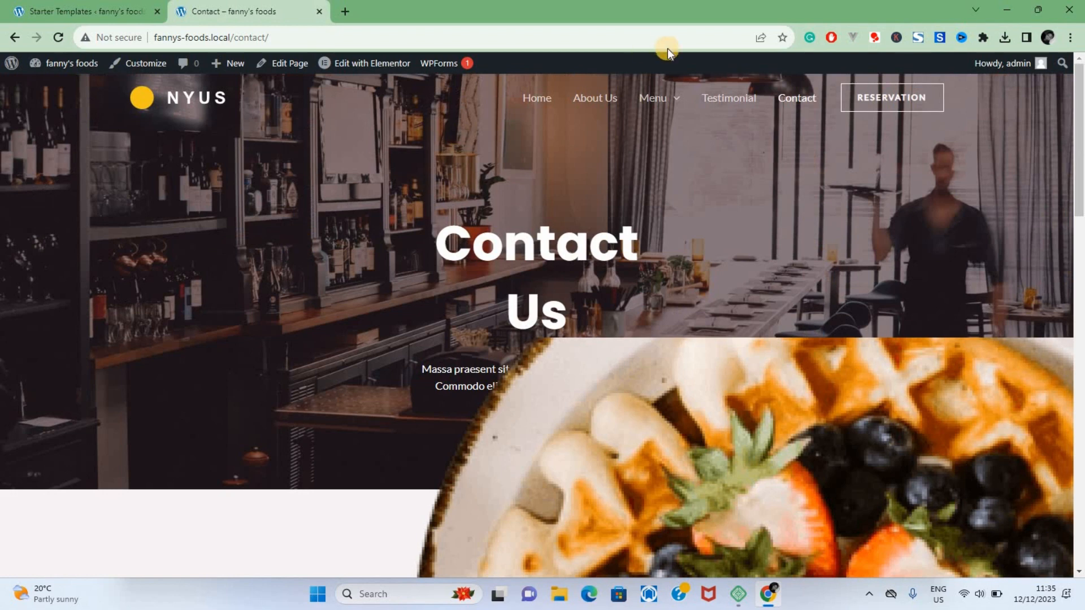
click(877, 97)
click(213, 104)
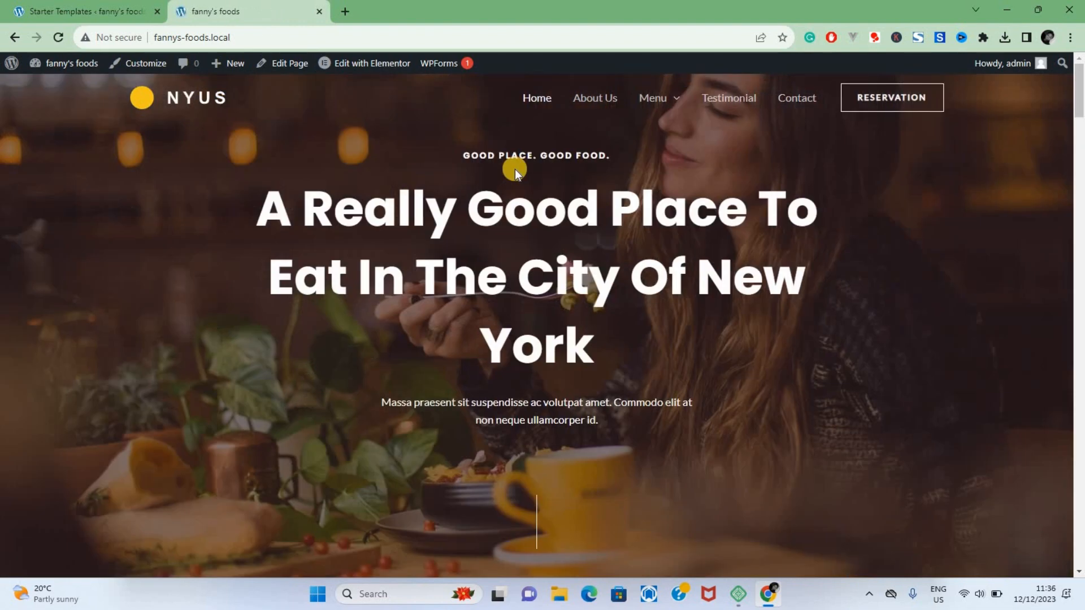
Step: Open the home page for editing in Elementor and change the large hero heading to "Best Eat Out in Kampala"
mouse_move(364, 67)
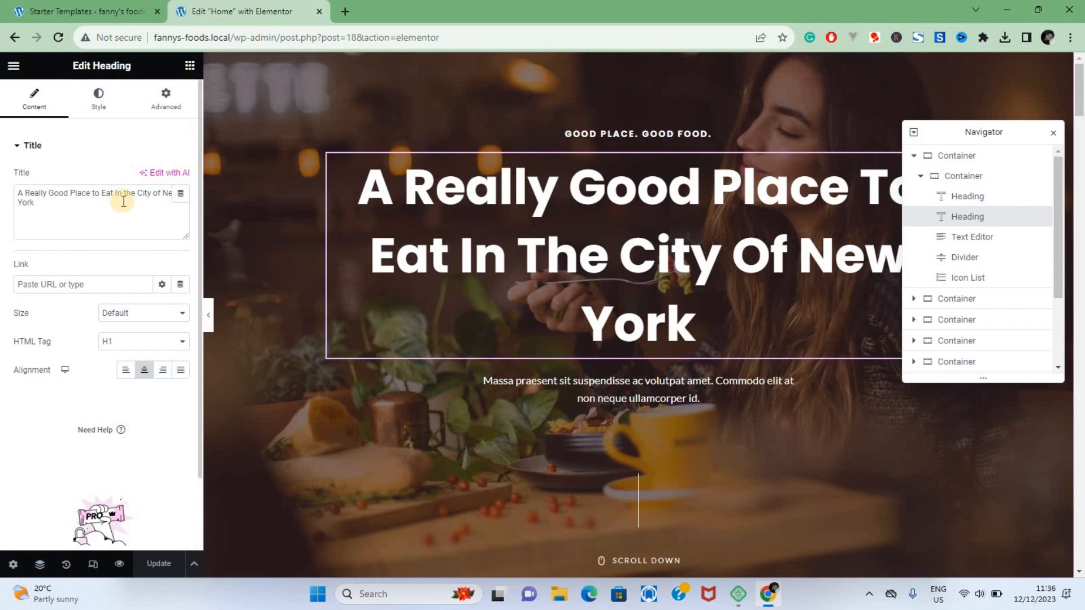
key(ctrl+a)
text(Best)
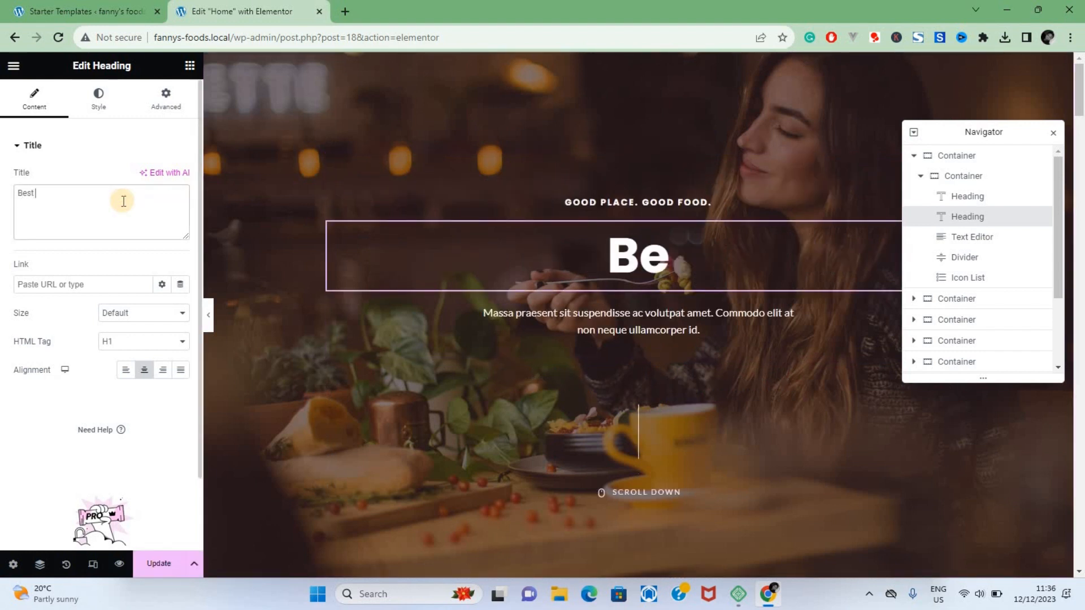
text( Eat Out in Kam)
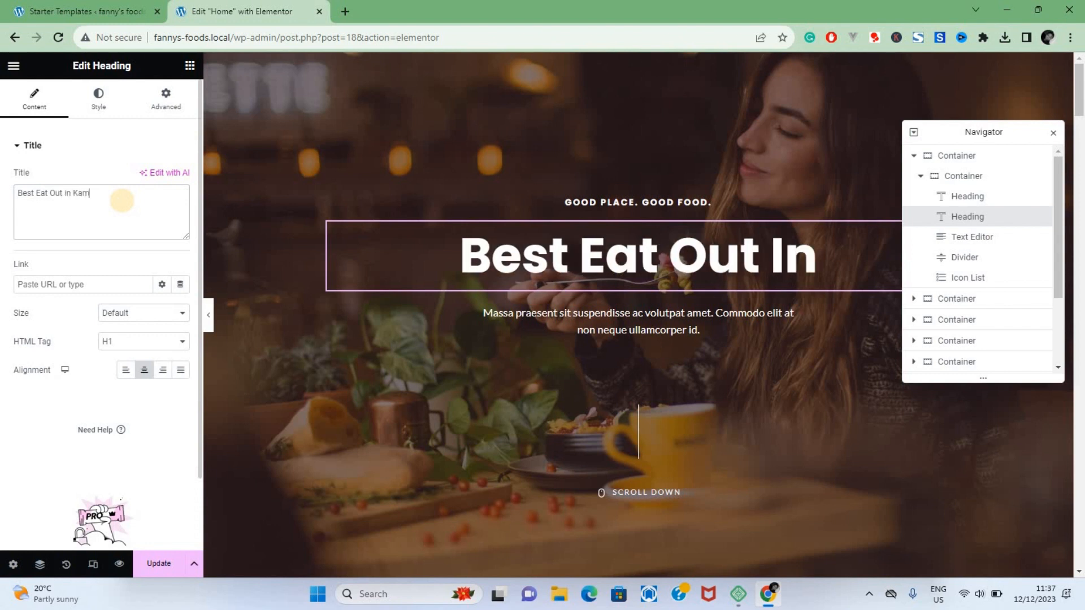
text(pala)
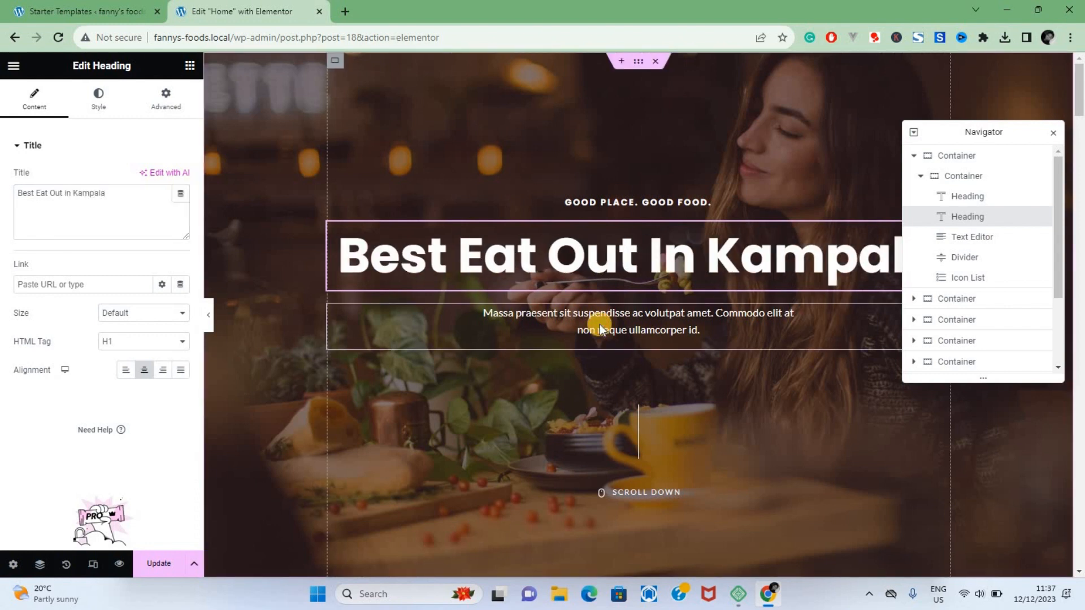
Step: Replace the text below the hero heading with "Find the best local foods while in Kampala at Fanny's Foods"
click(601, 329)
triple_click(113, 314)
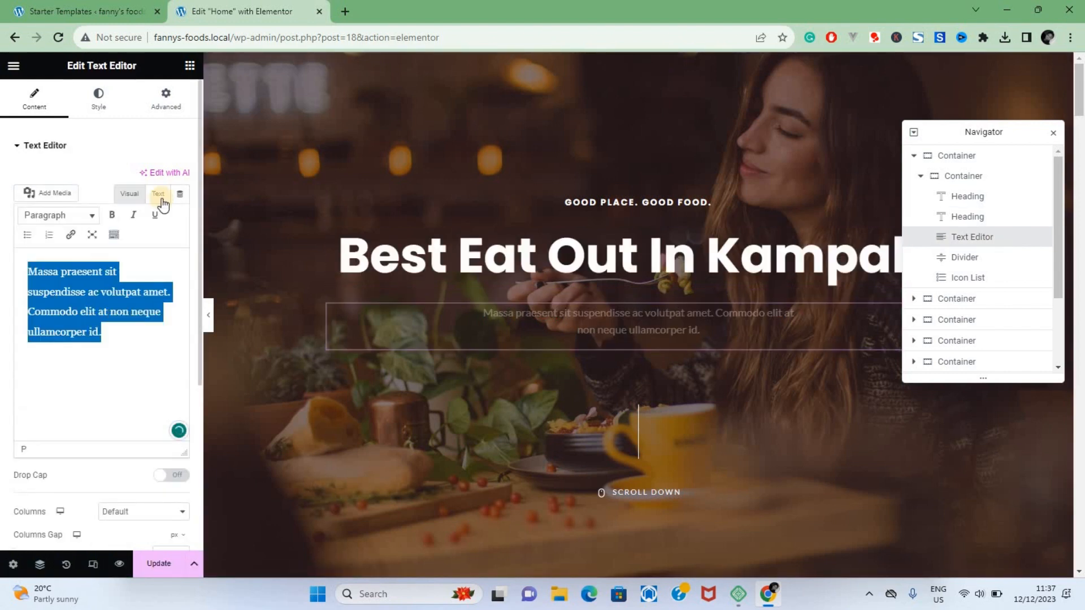
text(Find the best loc)
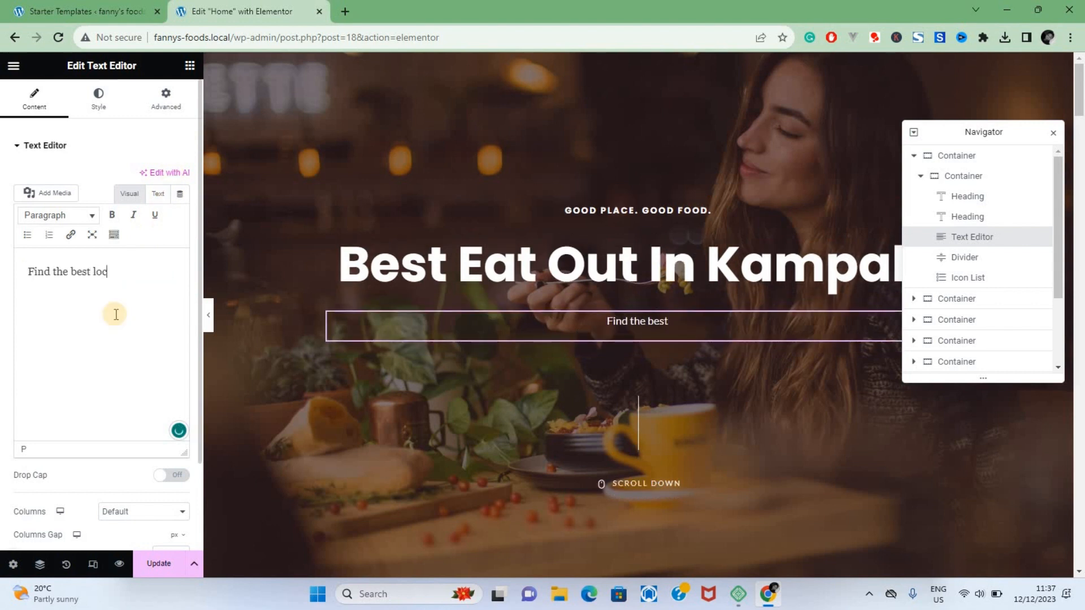
text(al foods while )
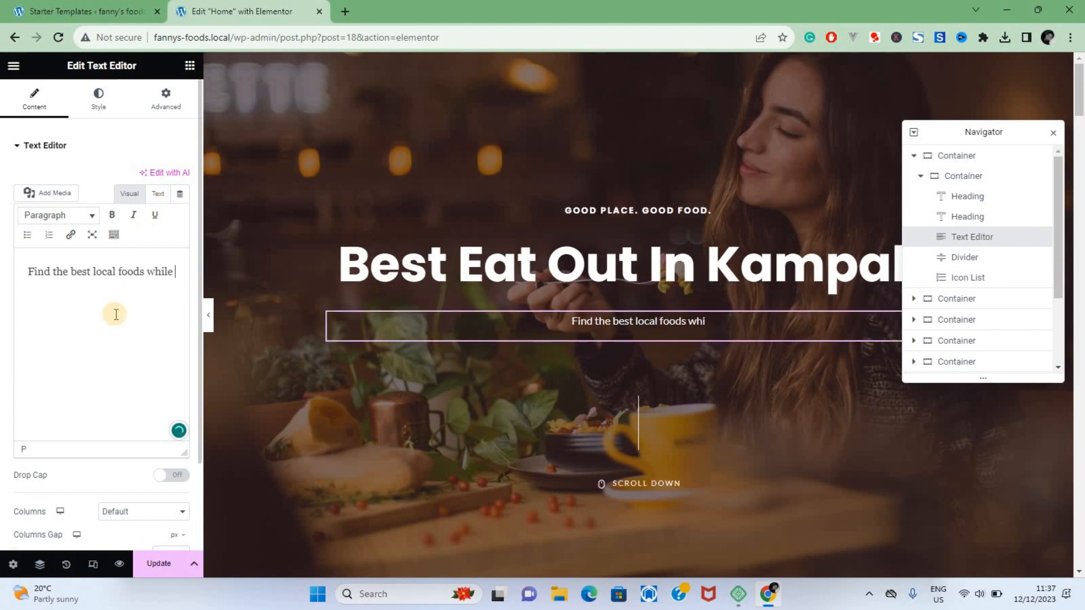
text(in Kampala at )
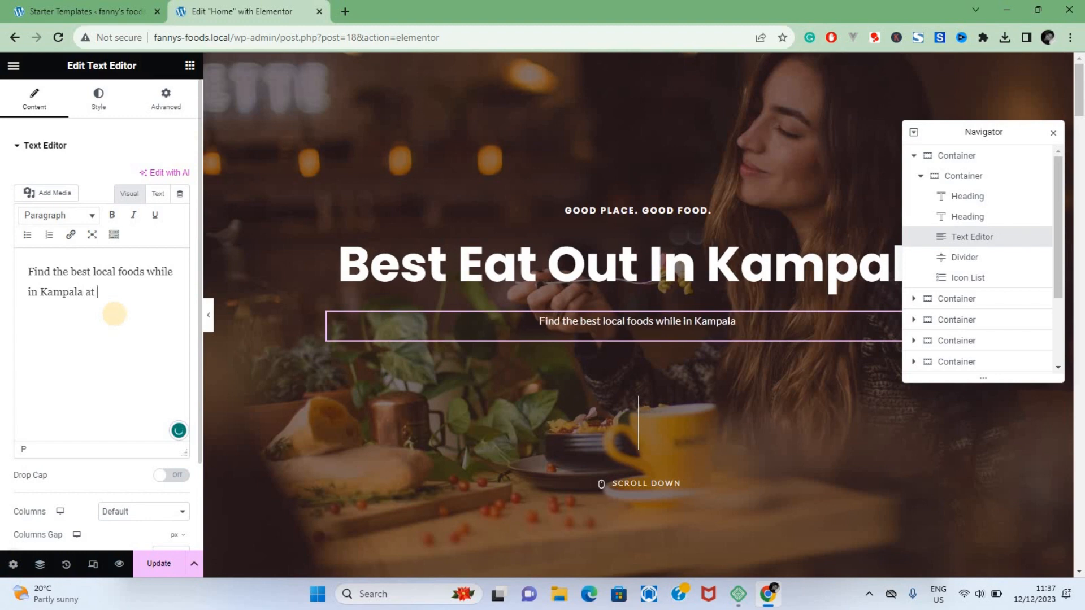
text(Fanny's Foods)
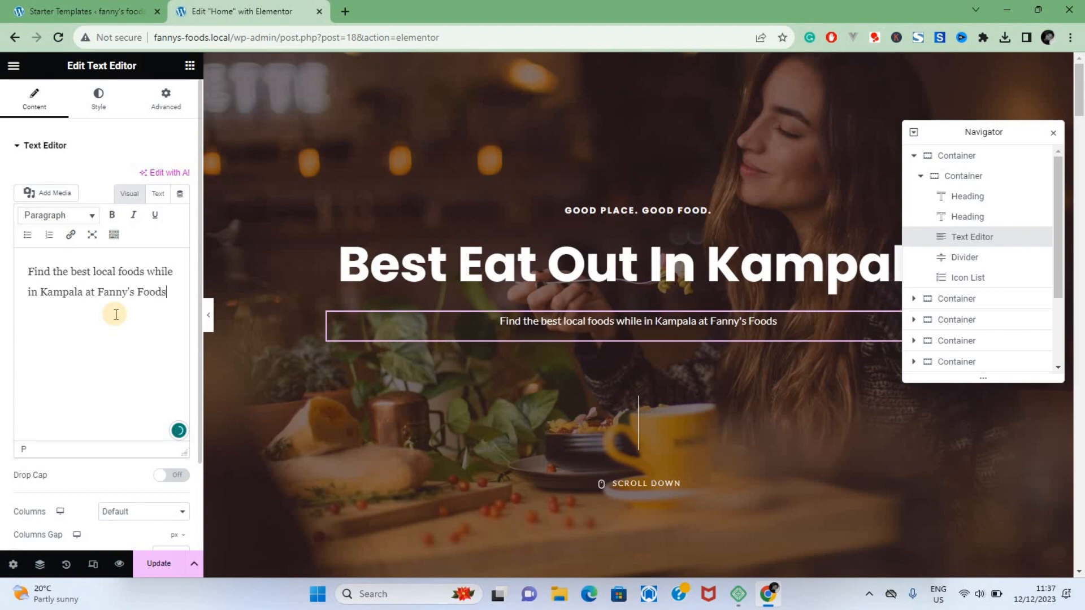
Step: Change the "Discover The Good Atmosphere Of NYUS." heading to "Discover the Good of Fanny's Foods"
scroll(475, 372, down, 5)
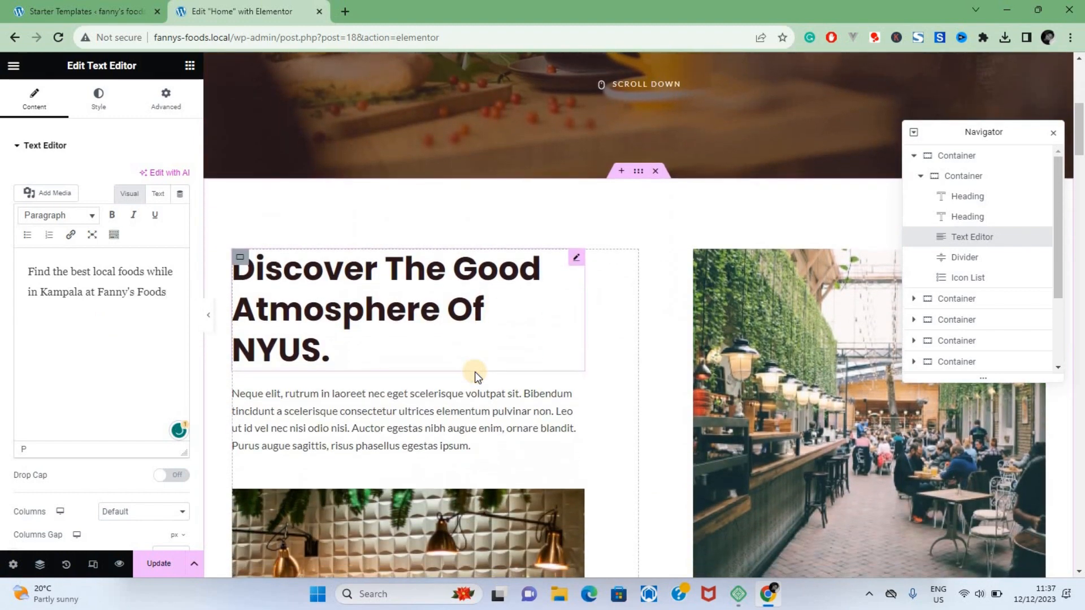
click(474, 372)
Step: Set the resolution of the oversized waffle plate image near the Testimonial section to Medium - 300 x 300
scroll(341, 326, down, 10)
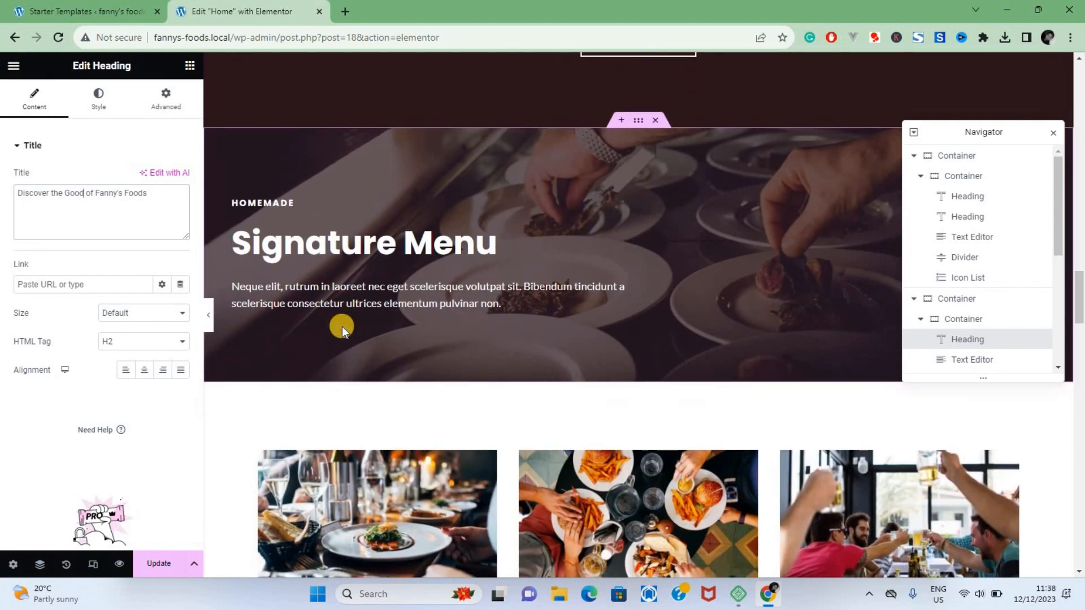
scroll(341, 326, down, 8)
scroll(341, 327, down, 4)
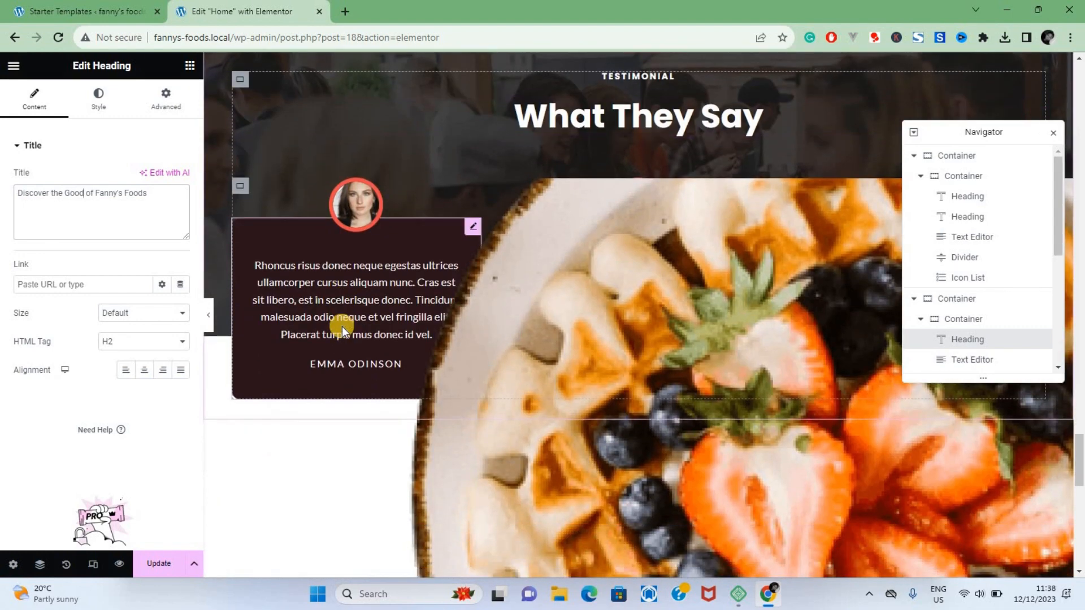
click(565, 355)
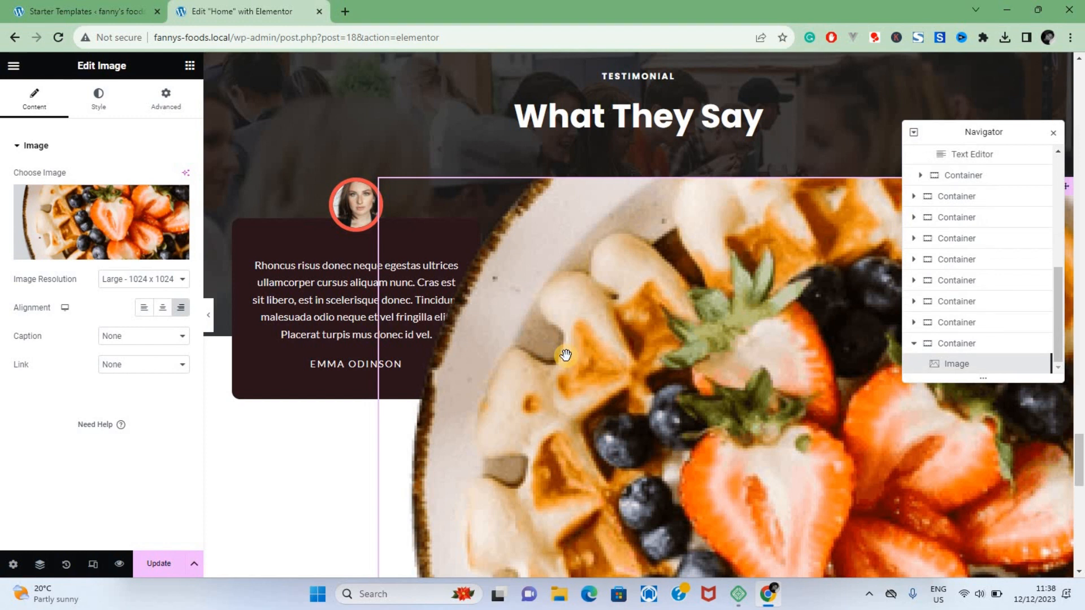
click(167, 280)
click(155, 303)
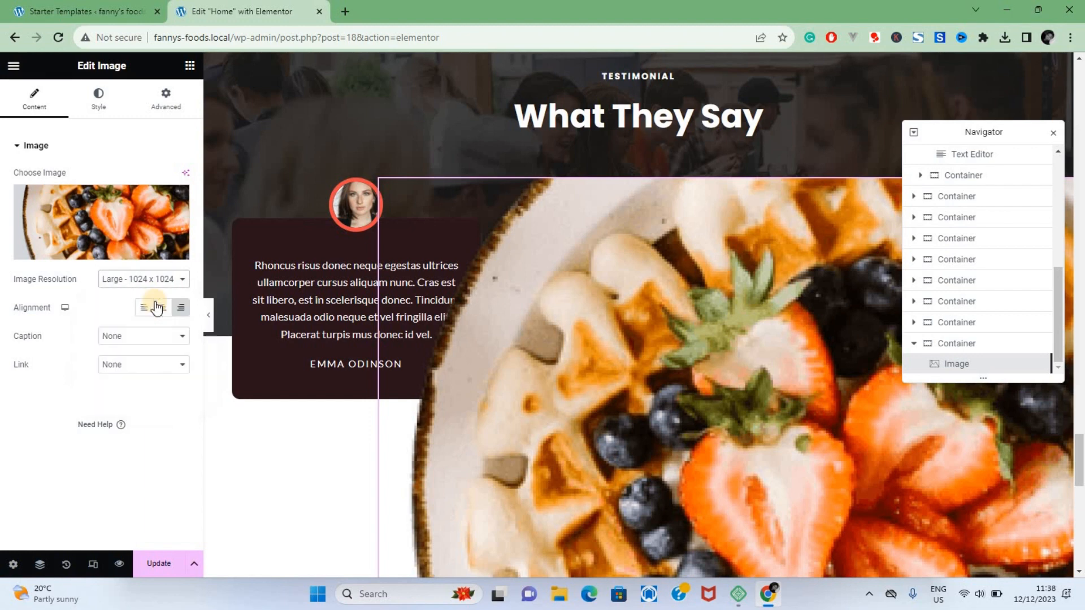
scroll(835, 375, down, 6)
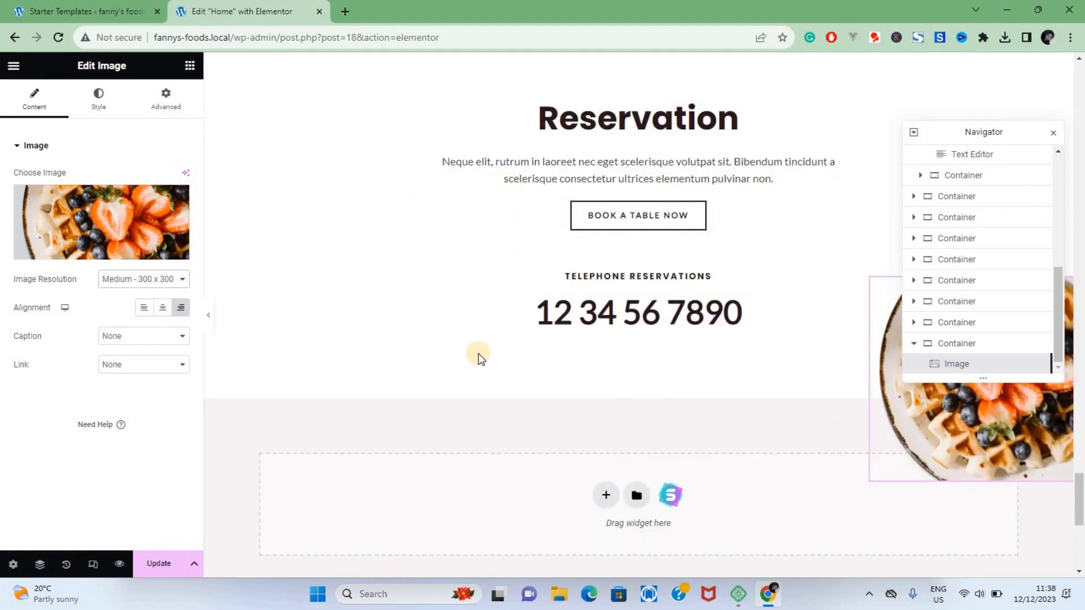
Step: Try the waffle plate image at the Medium Large resolution and return it to Medium - 300 x 300
click(173, 284)
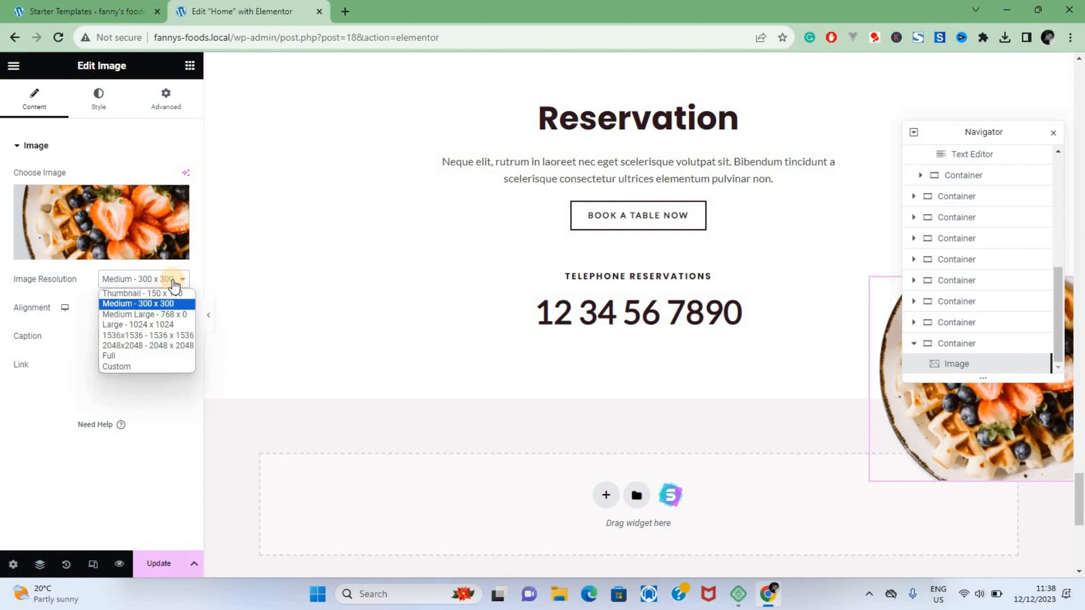
click(165, 314)
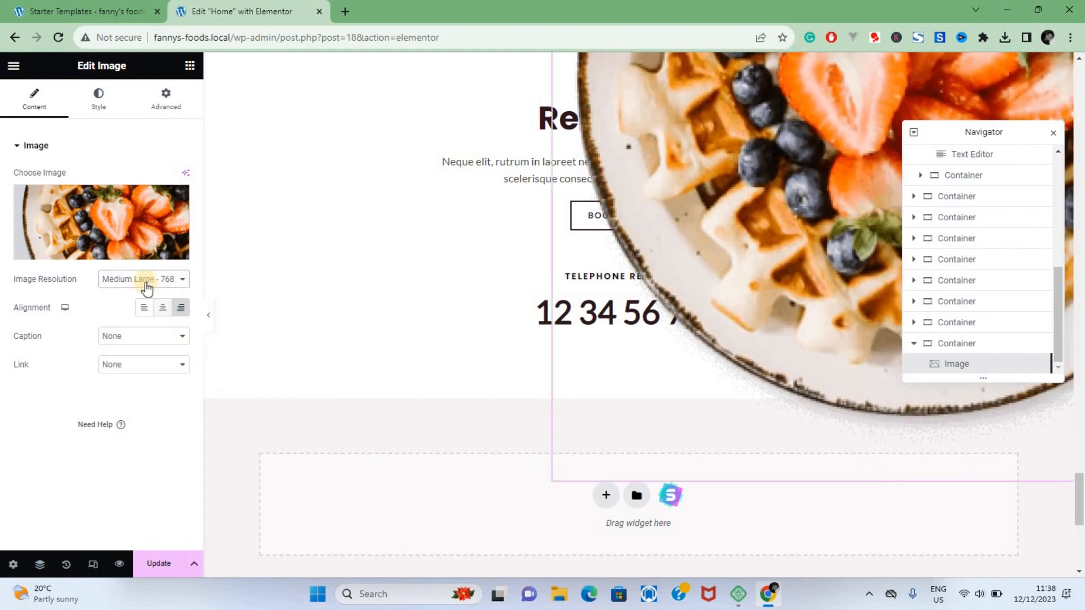
click(146, 289)
click(146, 300)
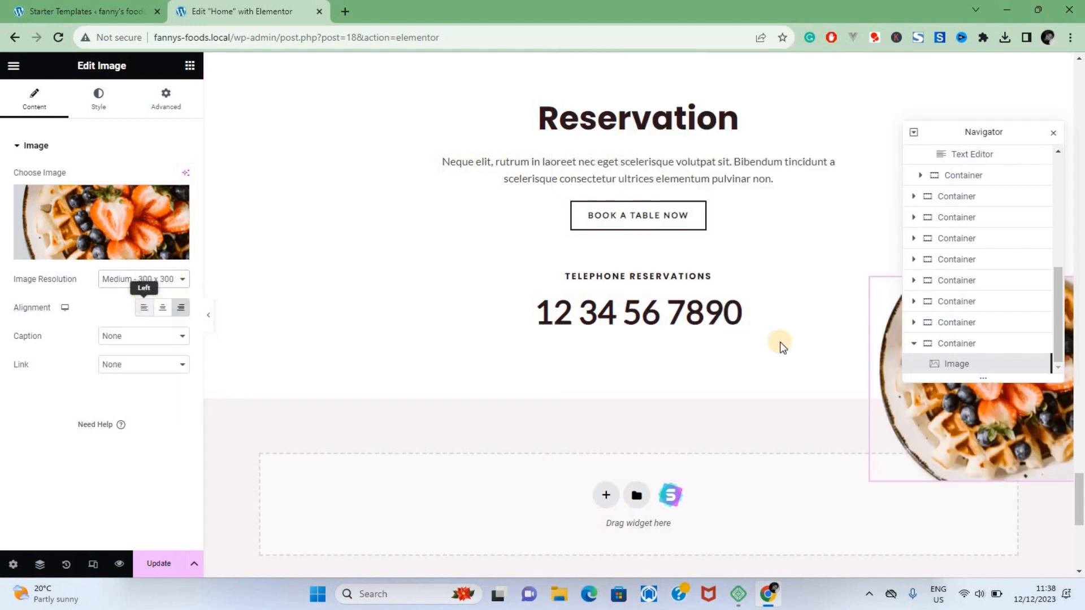
Step: Examine the Reservation section's phone number, description and heading, along with the testimonials and photo gallery above it
click(708, 297)
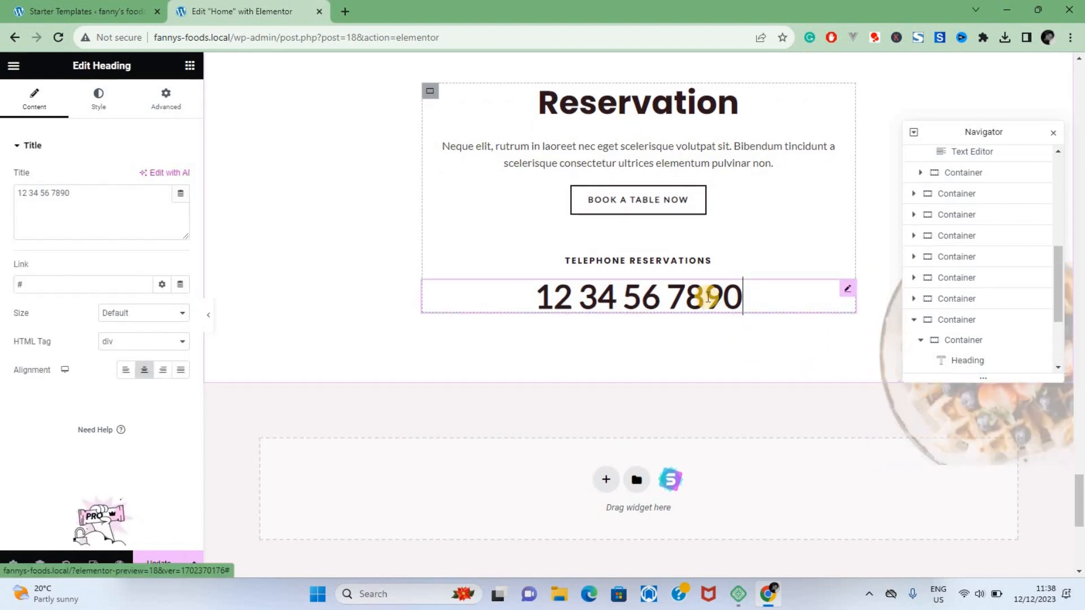
click(698, 167)
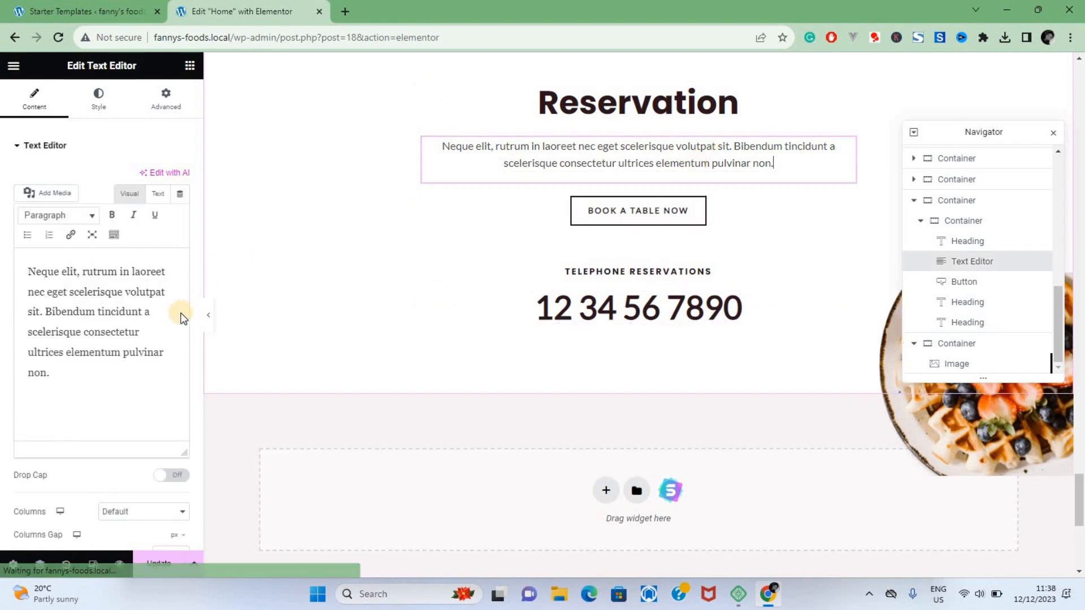
click(161, 316)
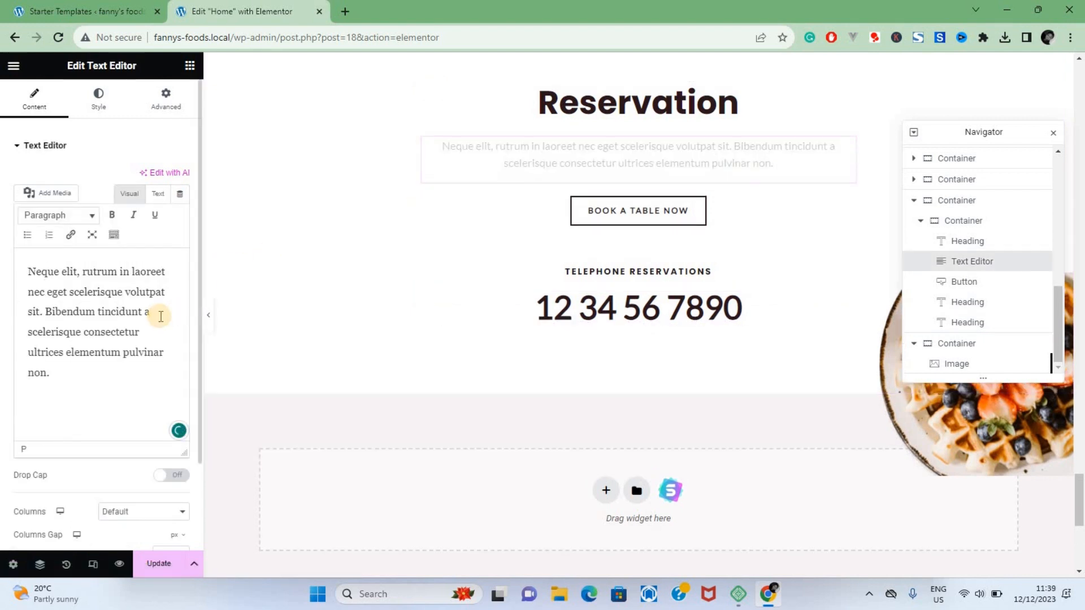
scroll(632, 366, down, 5)
scroll(632, 366, up, 5)
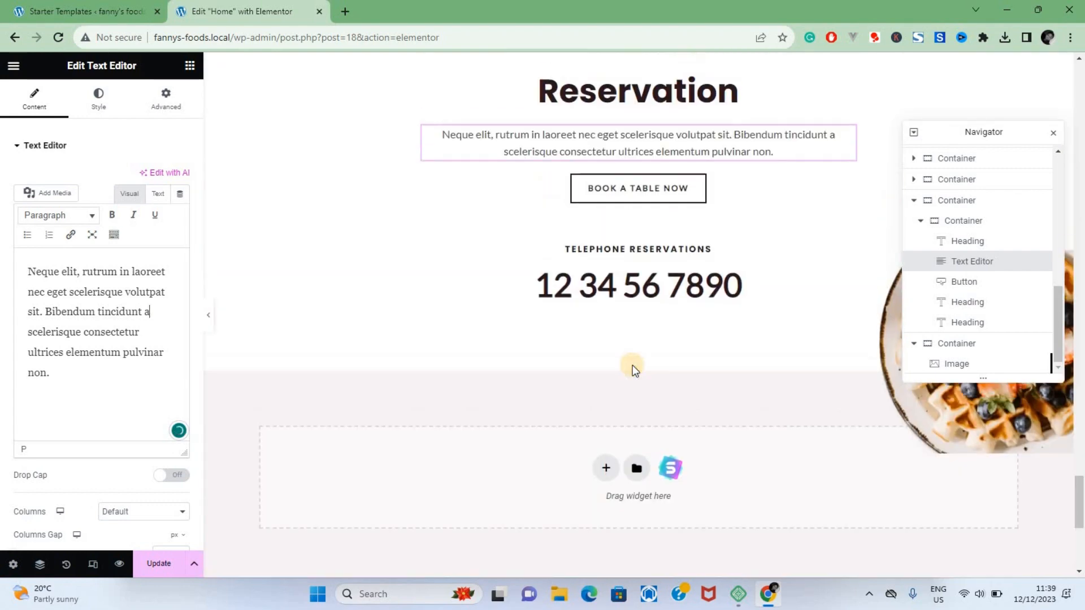
scroll(632, 365, up, 2)
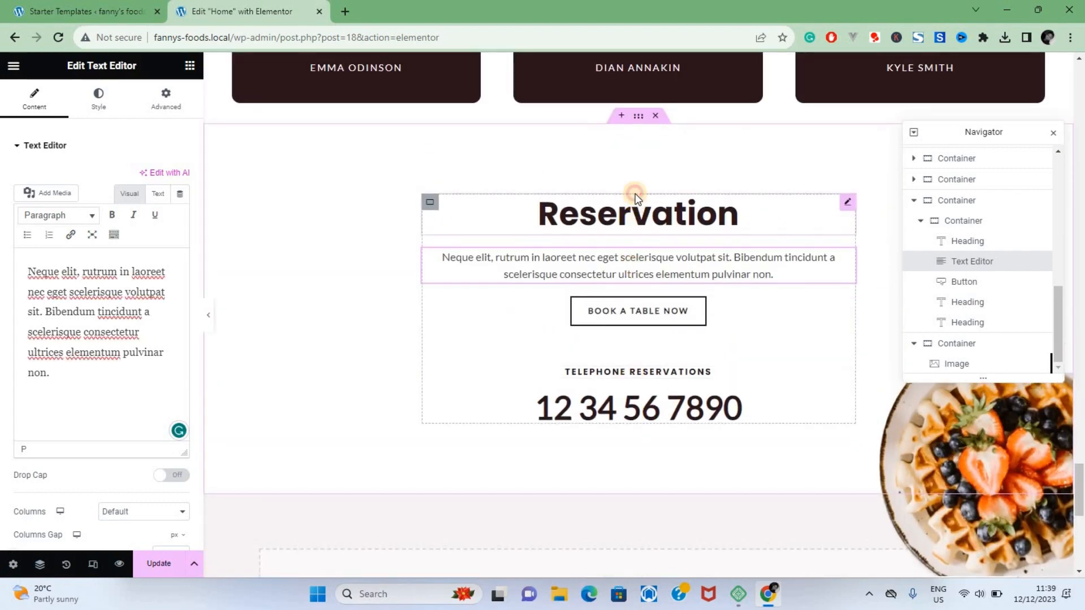
click(636, 195)
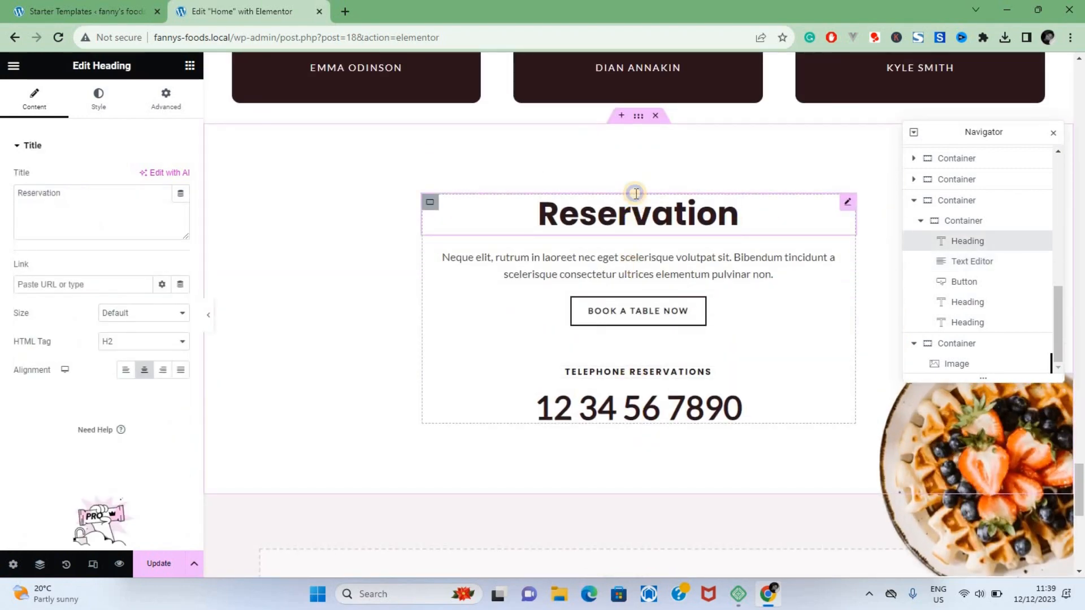
right_click(636, 193)
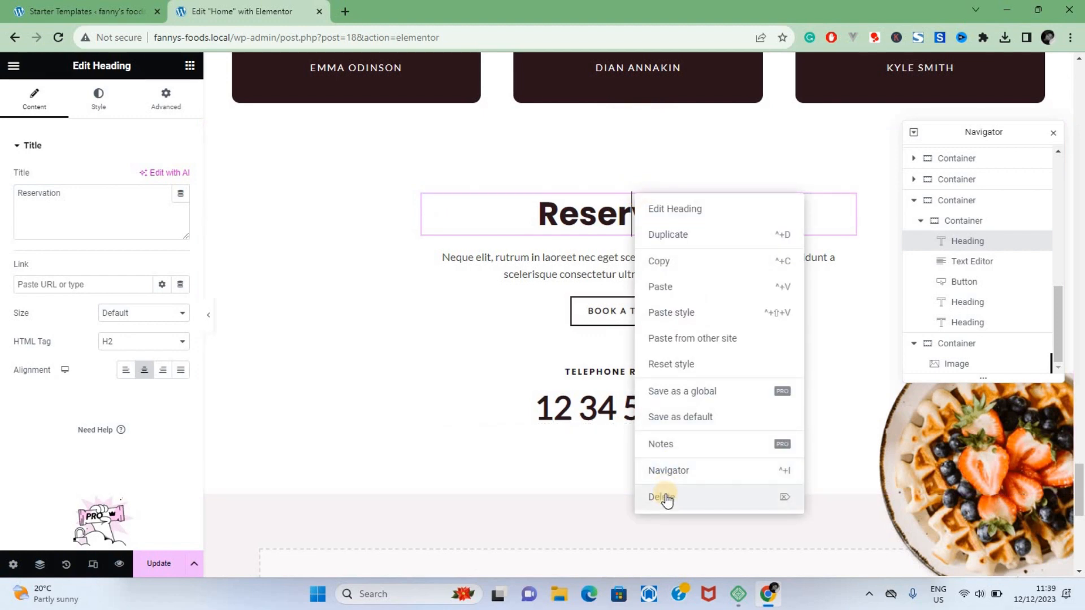
key(Escape)
scroll(375, 308, up, 3)
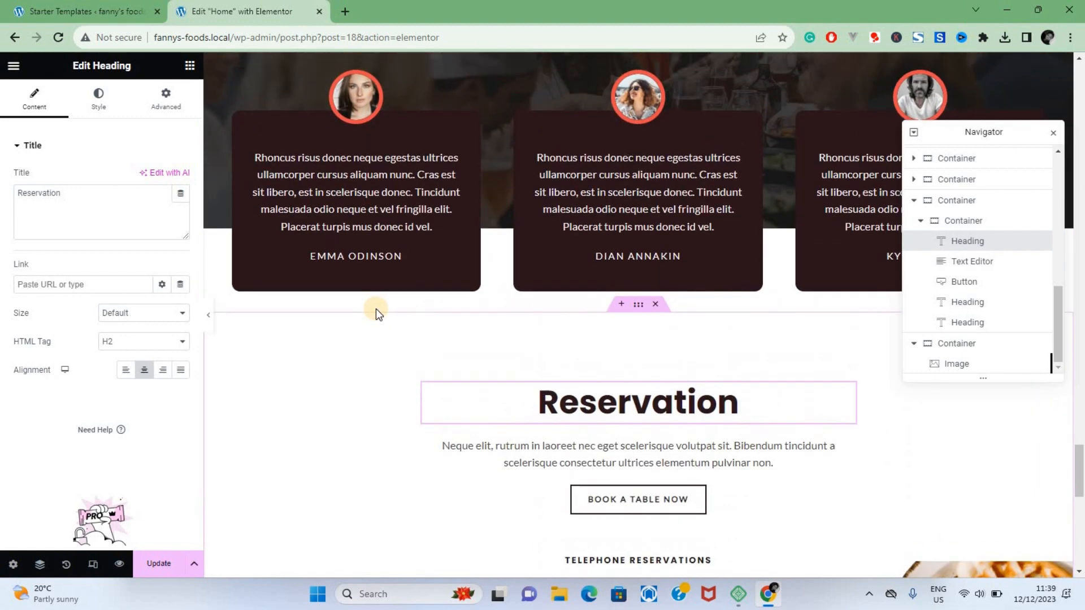
scroll(378, 314, up, 15)
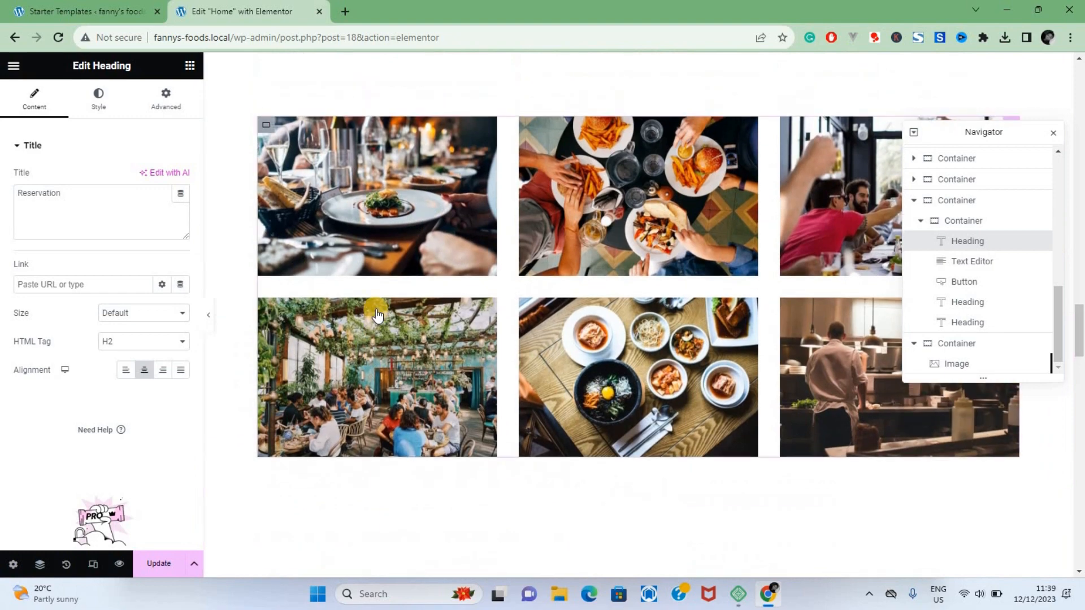
scroll(375, 308, up, 15)
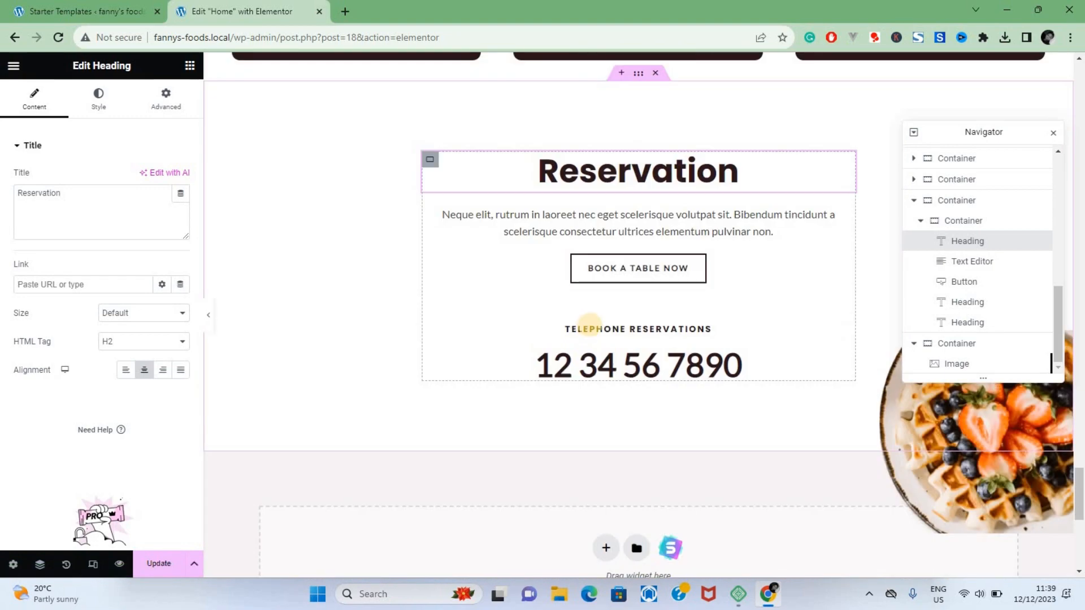
Step: Delete the "Telephone Reservations" heading from the Reservation section and update the page
click(591, 329)
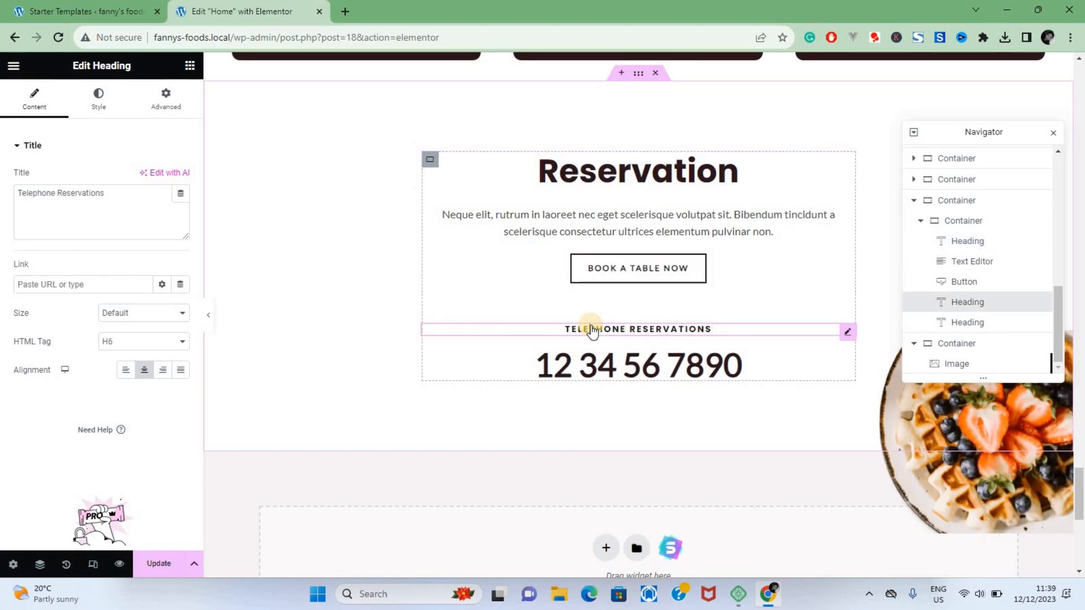
right_click(591, 327)
click(610, 499)
right_click(620, 329)
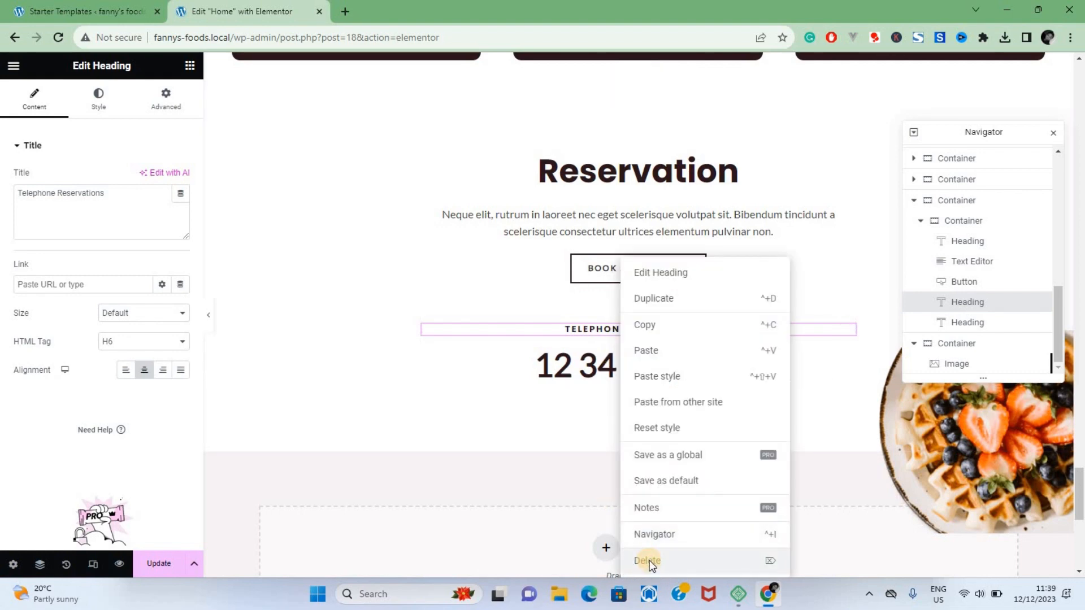
click(647, 561)
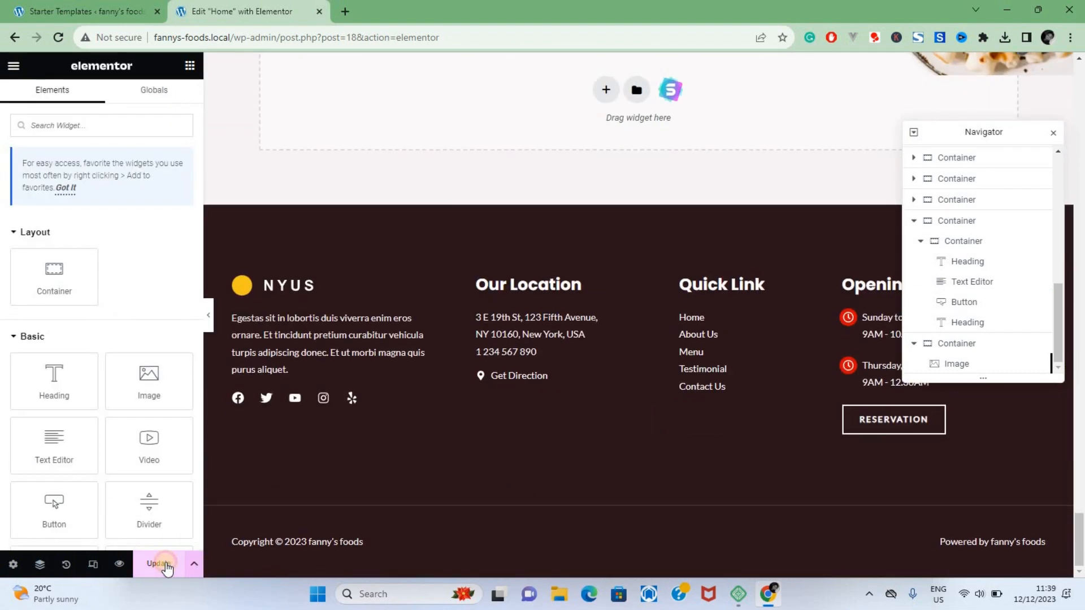
Step: Look back over the edited home page from the testimonials up to the hero section
scroll(465, 149, up, 15)
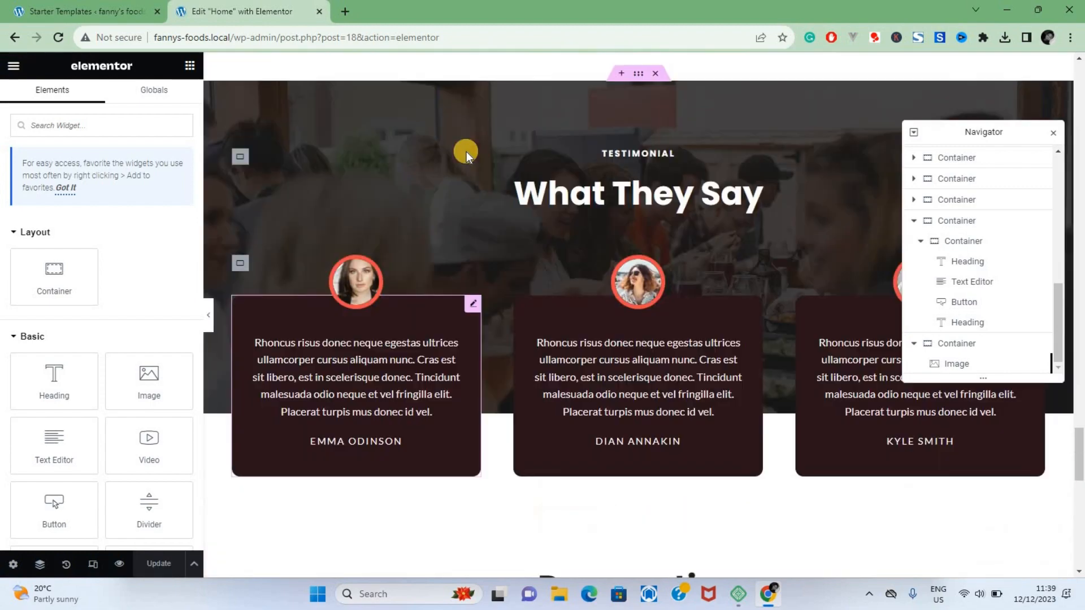
scroll(466, 153, up, 15)
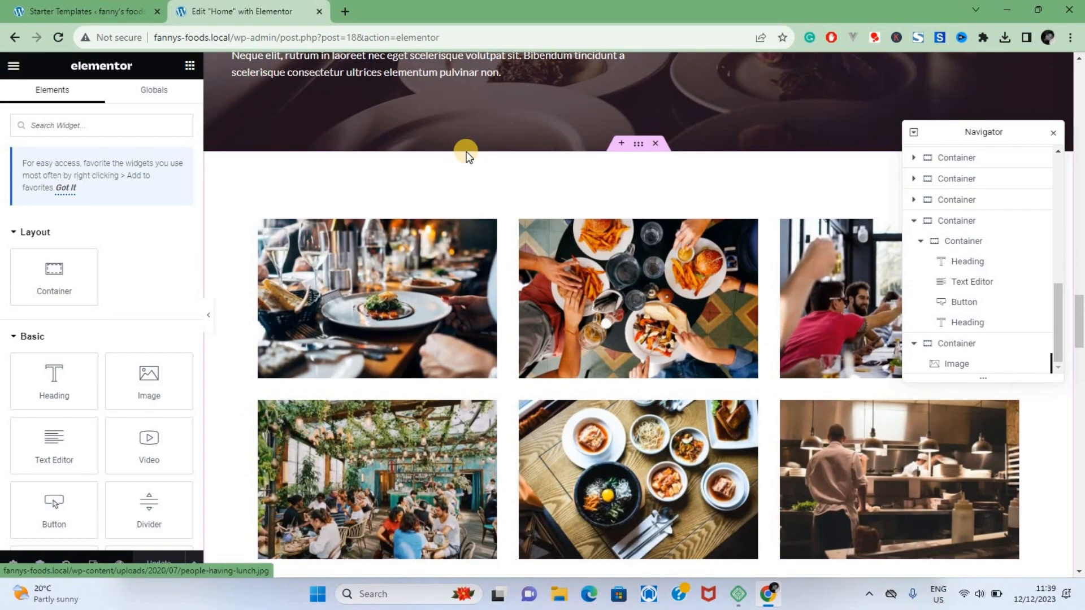
scroll(465, 151, up, 10)
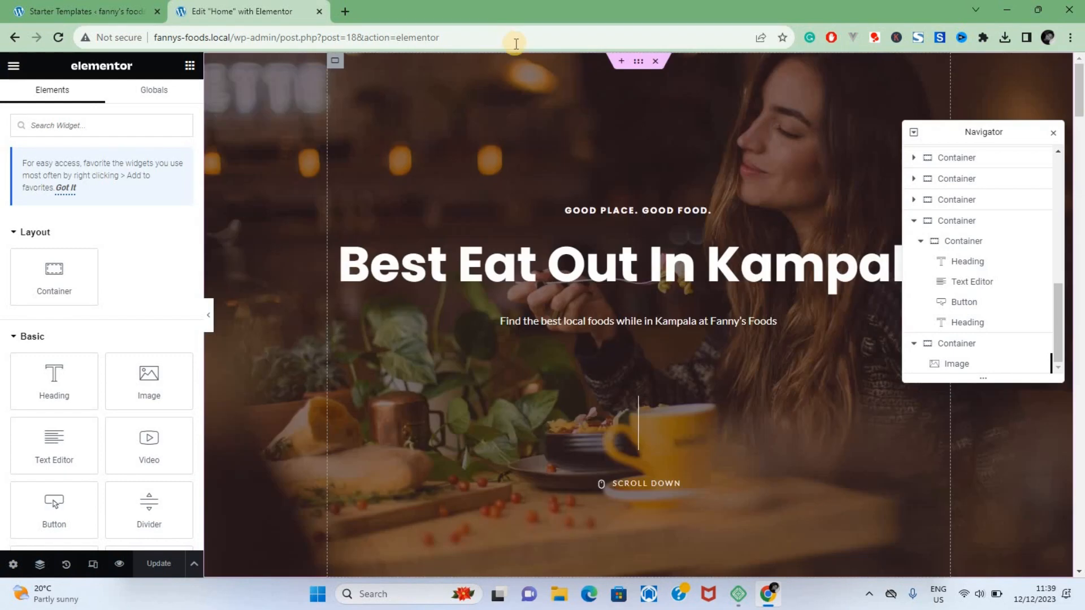
click(265, 125)
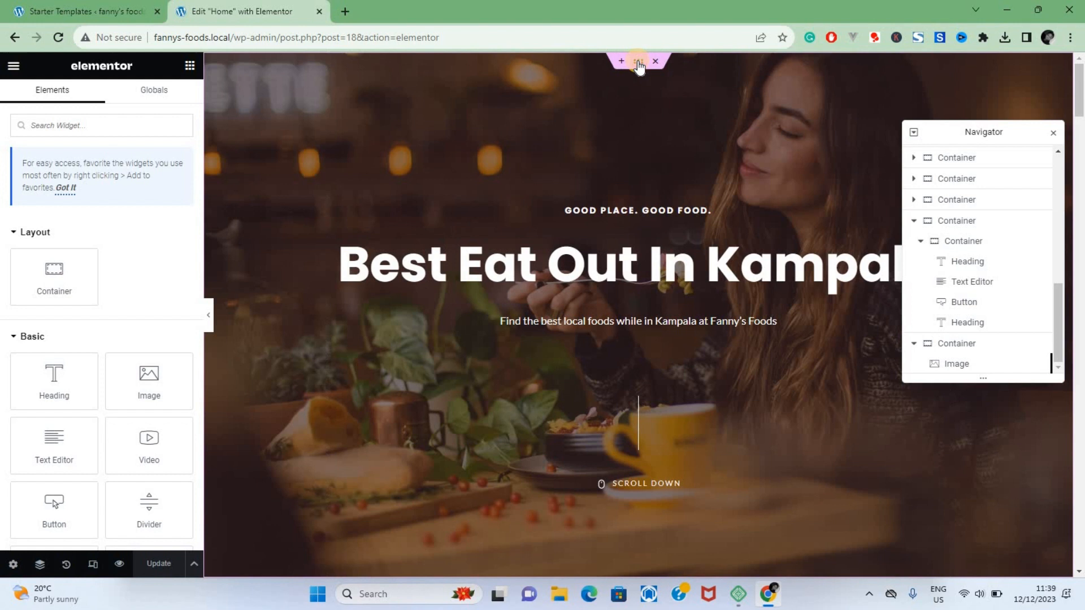
Step: Replace the hero container's background image with testimonail-section-bg.jpg from the media library and update the page
click(639, 62)
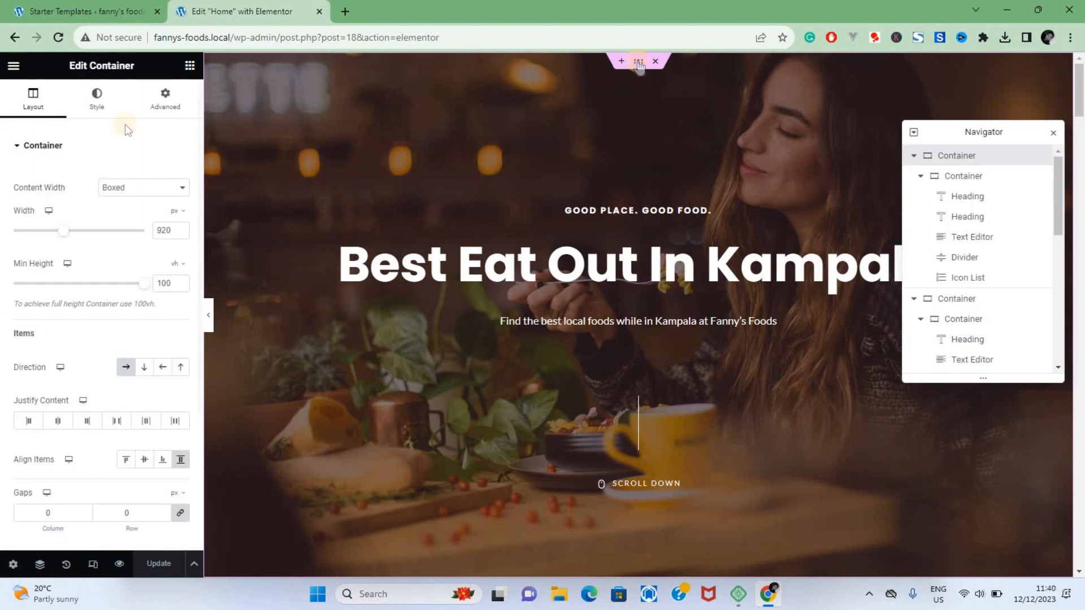
click(97, 107)
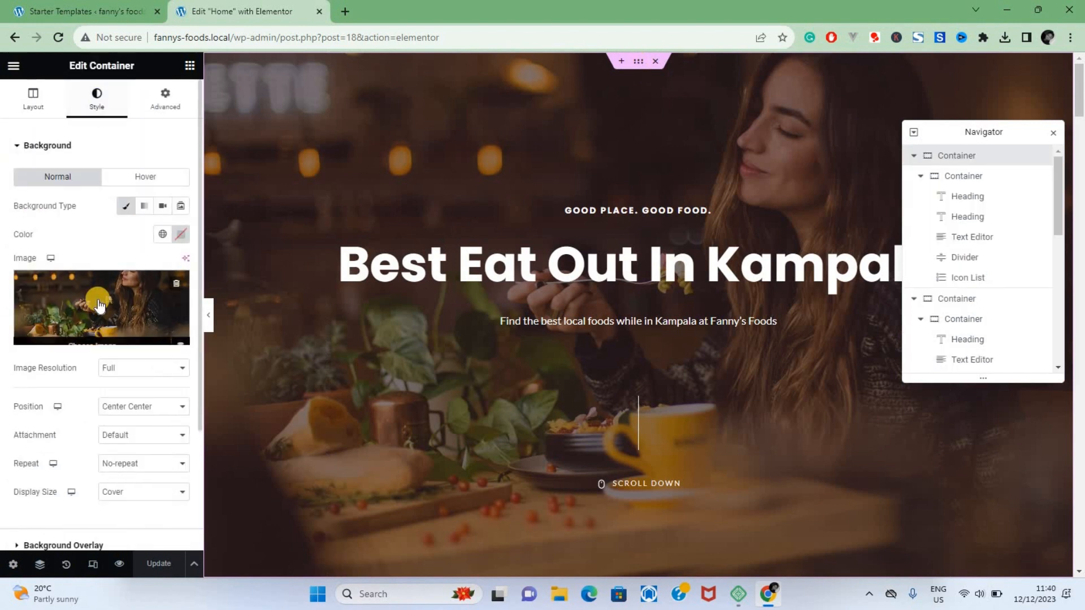
click(100, 338)
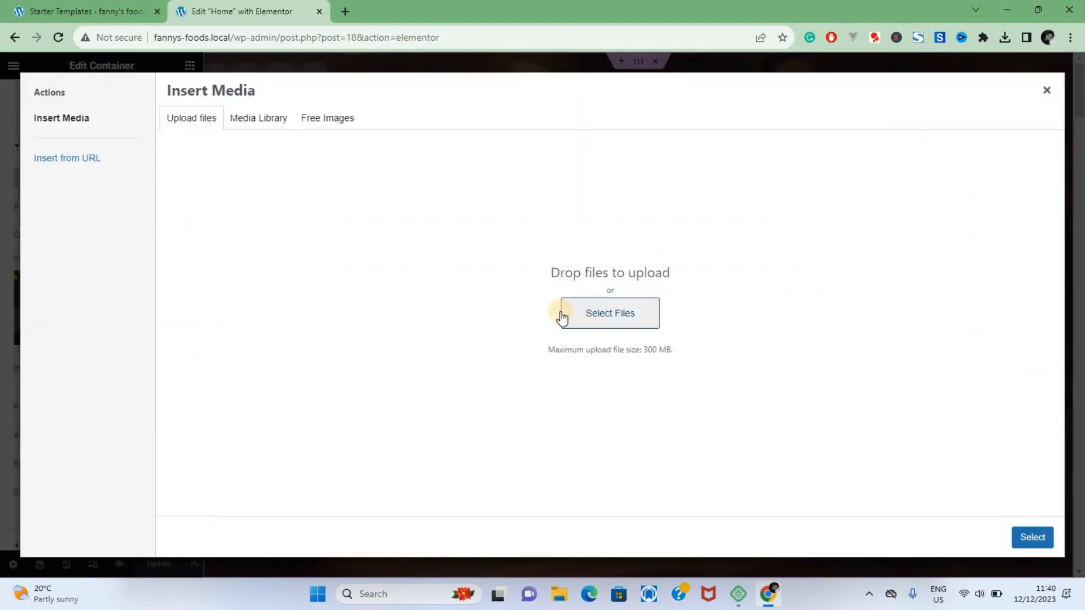
click(262, 128)
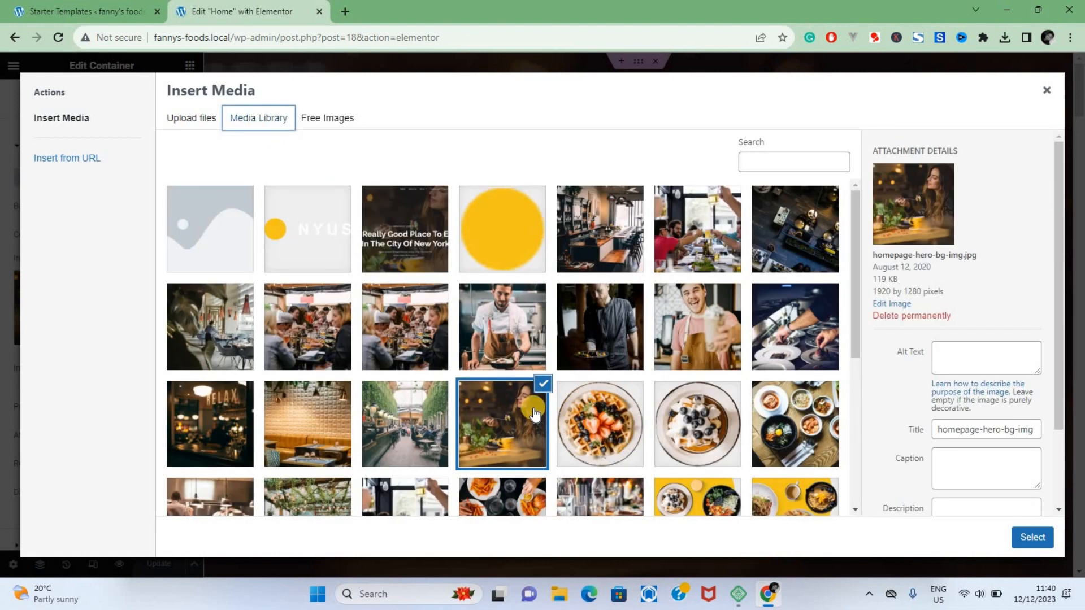
scroll(535, 414, down, 5)
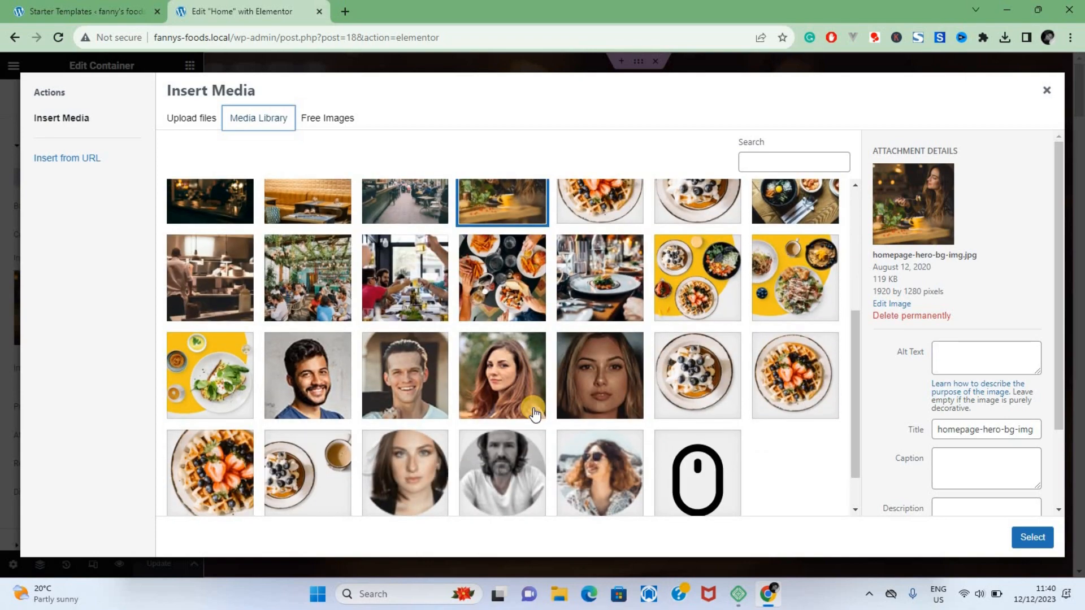
scroll(535, 414, down, 1)
scroll(480, 367, up, 6)
click(428, 320)
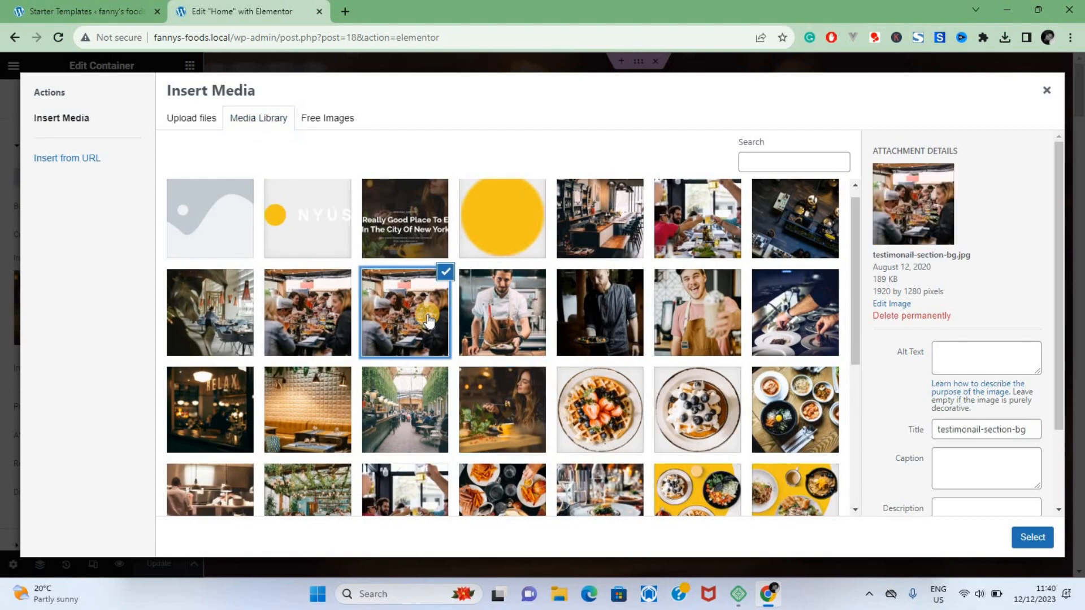
click(1028, 540)
click(641, 472)
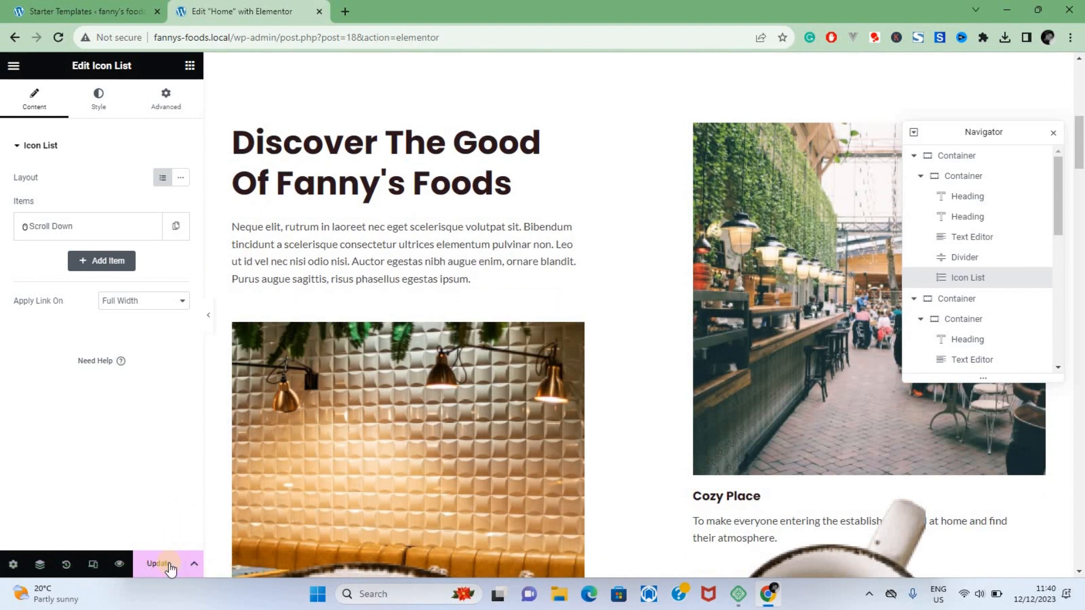
click(169, 567)
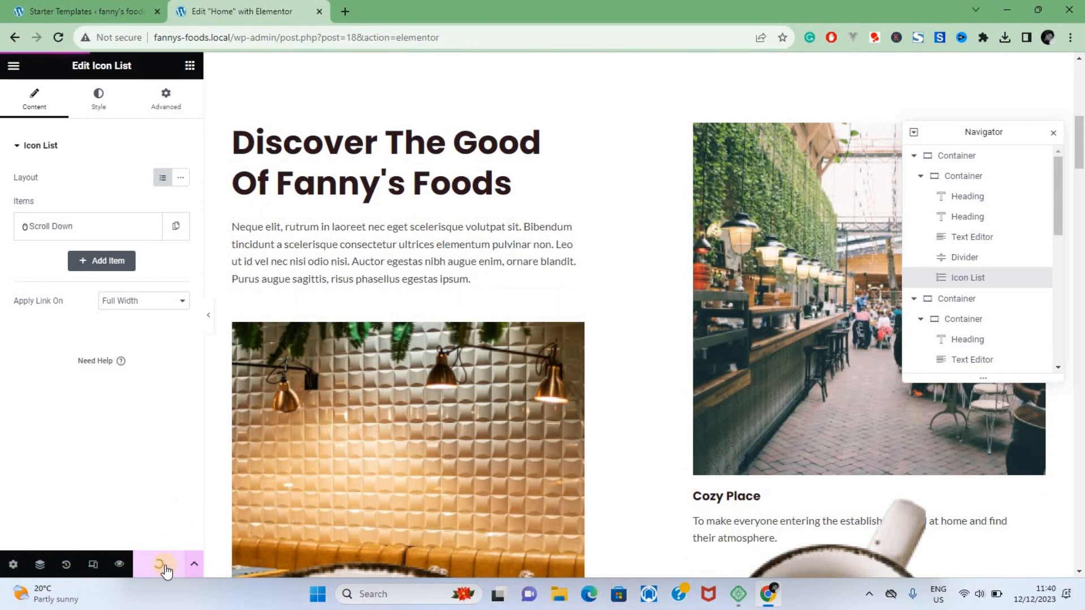
Step: Preview the home page and look over its hero, header logo and food sections
click(120, 565)
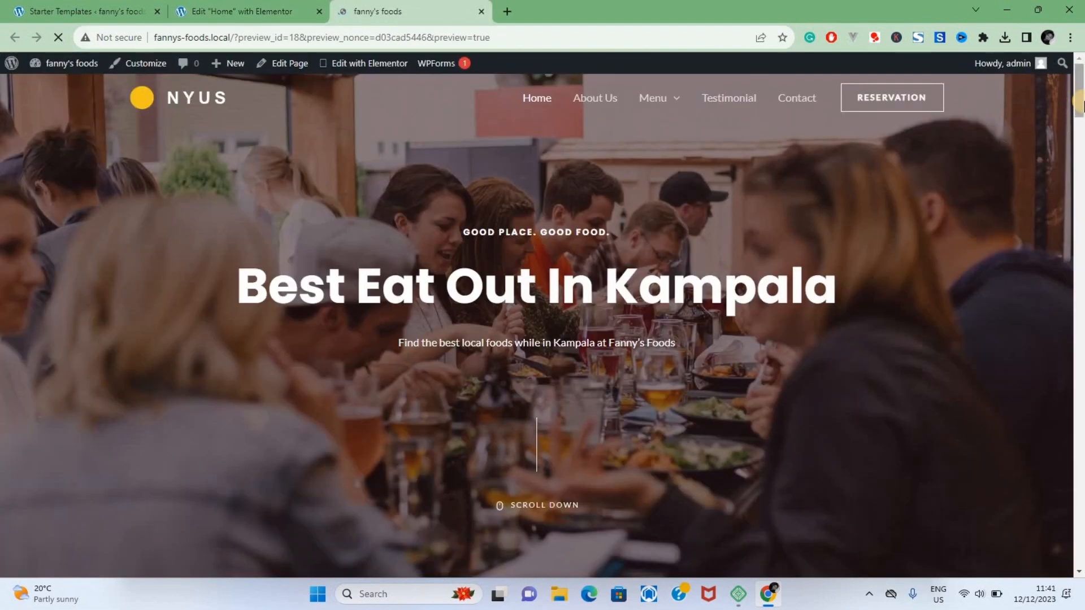
scroll(1079, 113, down, 10)
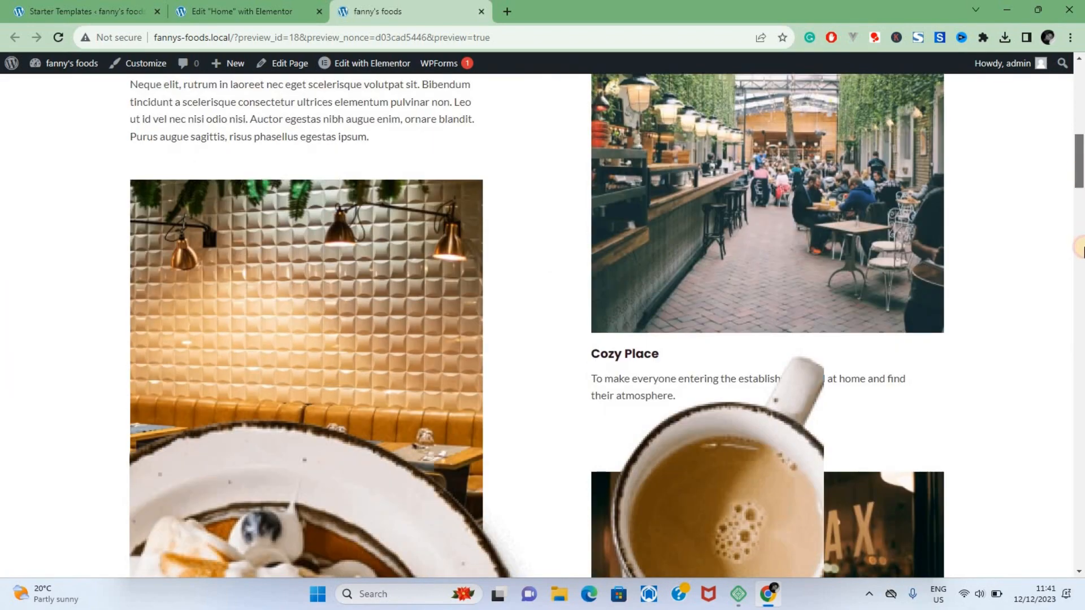
scroll(1077, 248, down, 15)
scroll(1034, 113, up, 15)
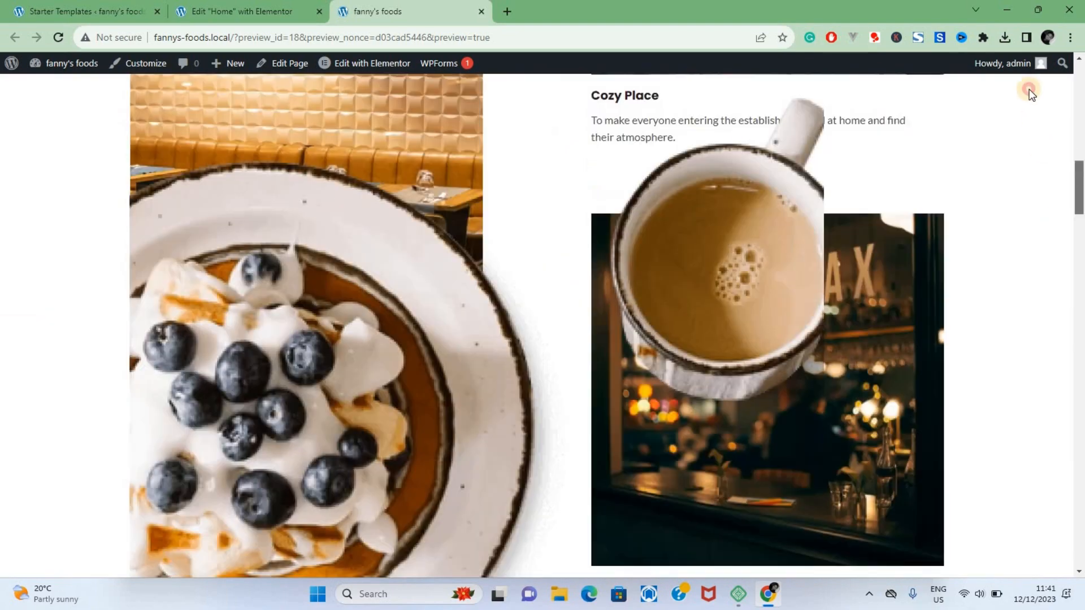
scroll(1029, 90, up, 10)
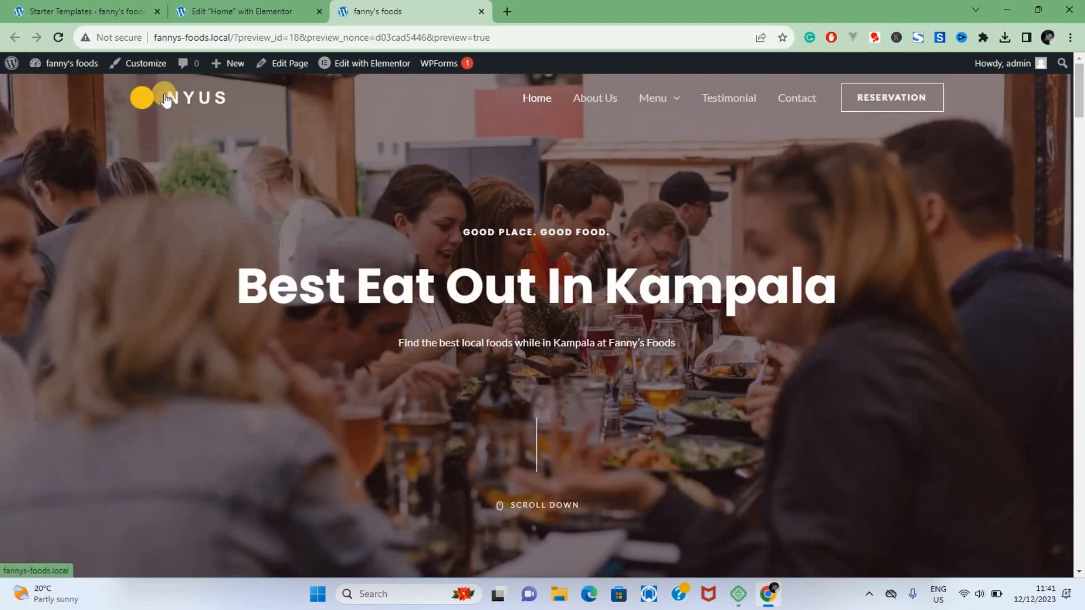
Step: Open Canva in a new browser tab and create a blank Logo design
click(507, 11)
click(489, 37)
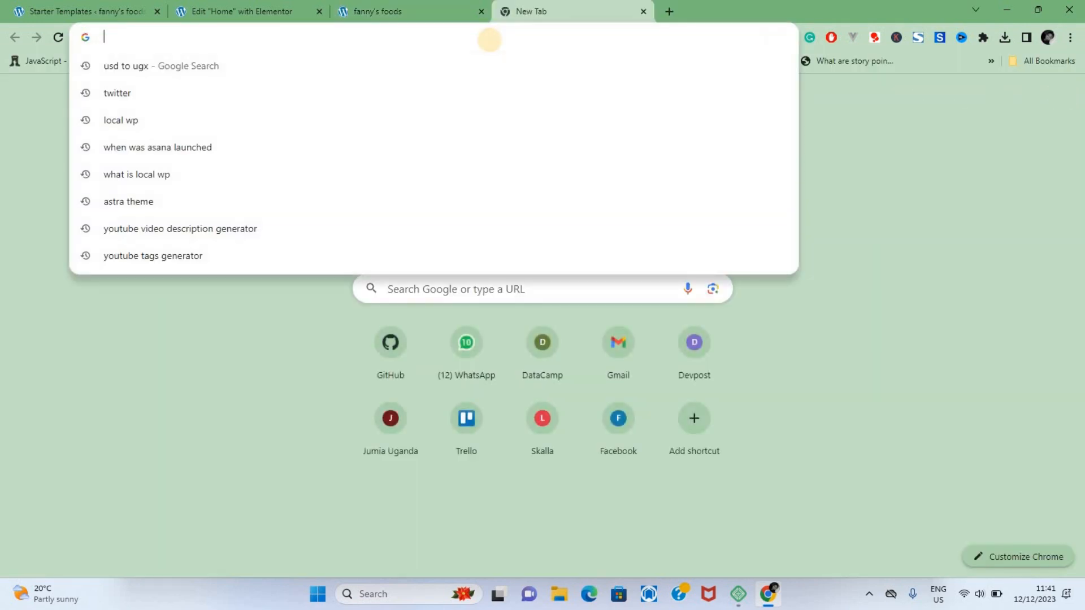
text(canva)
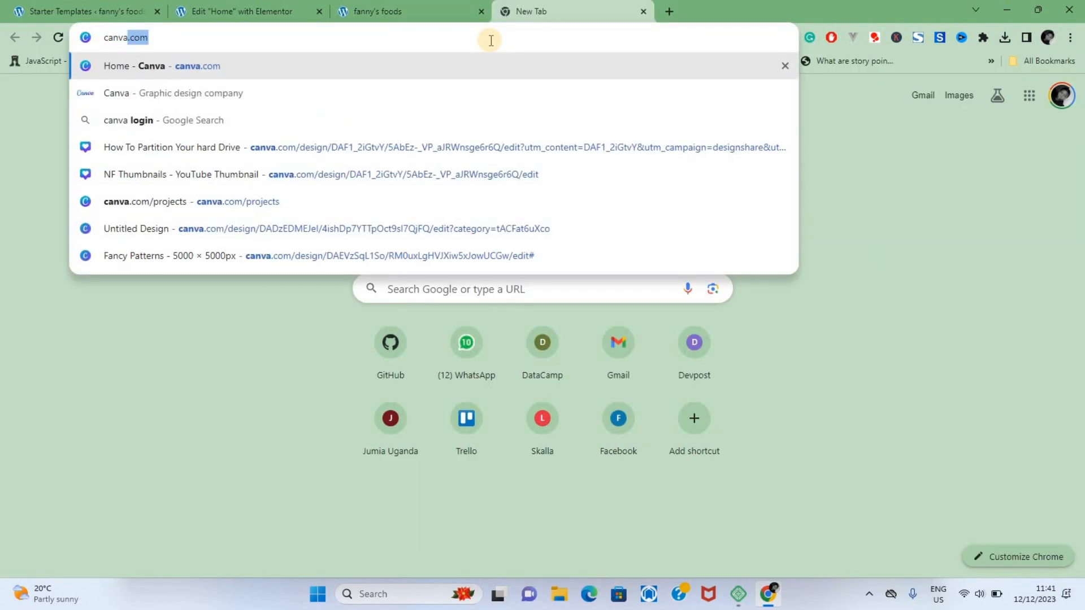
key(Return)
click(941, 77)
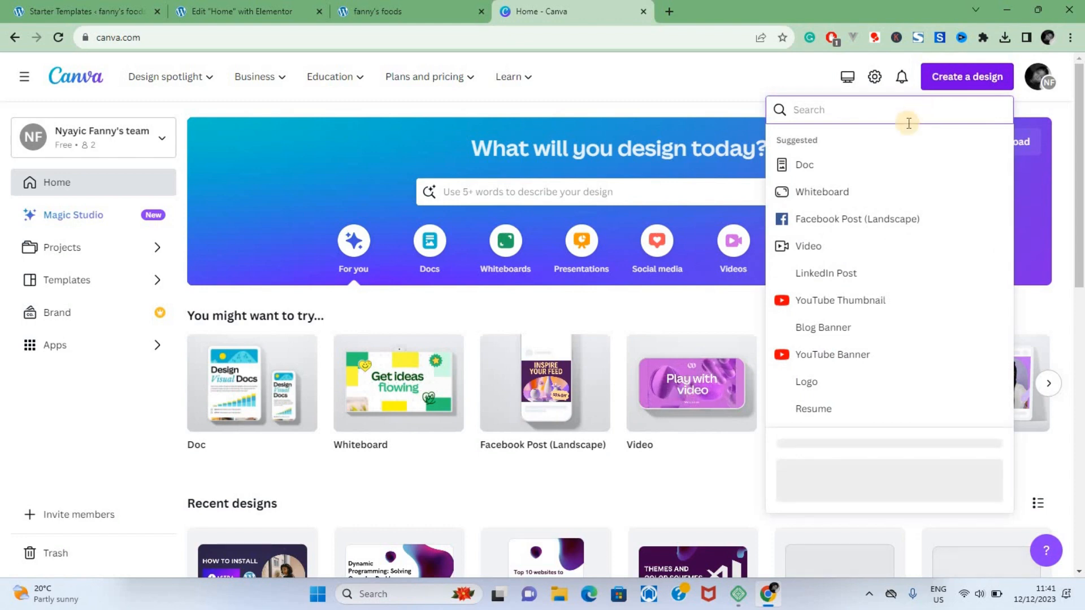
click(813, 385)
Step: Return to the Elementor editor and inspect the typography settings of the "Discover the Good of Fanny's Foods" heading
click(260, 10)
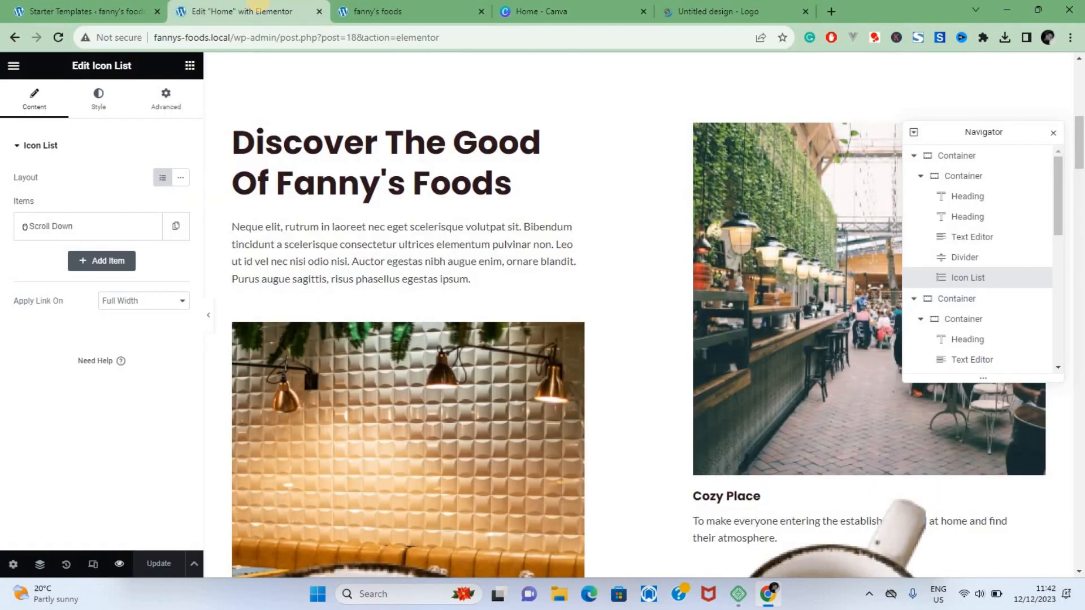
click(407, 188)
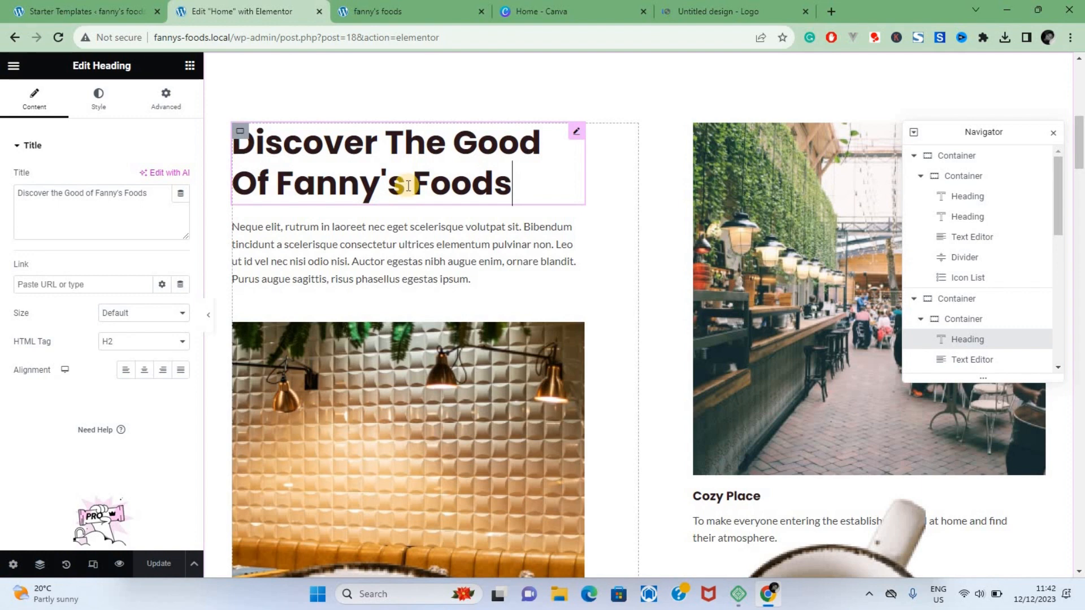
click(99, 106)
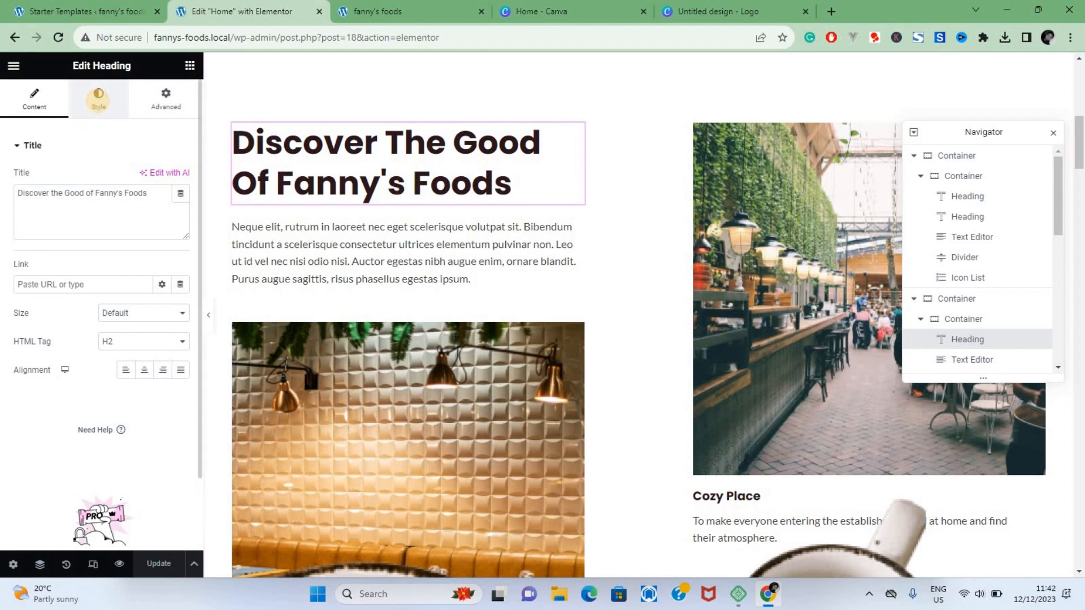
click(180, 206)
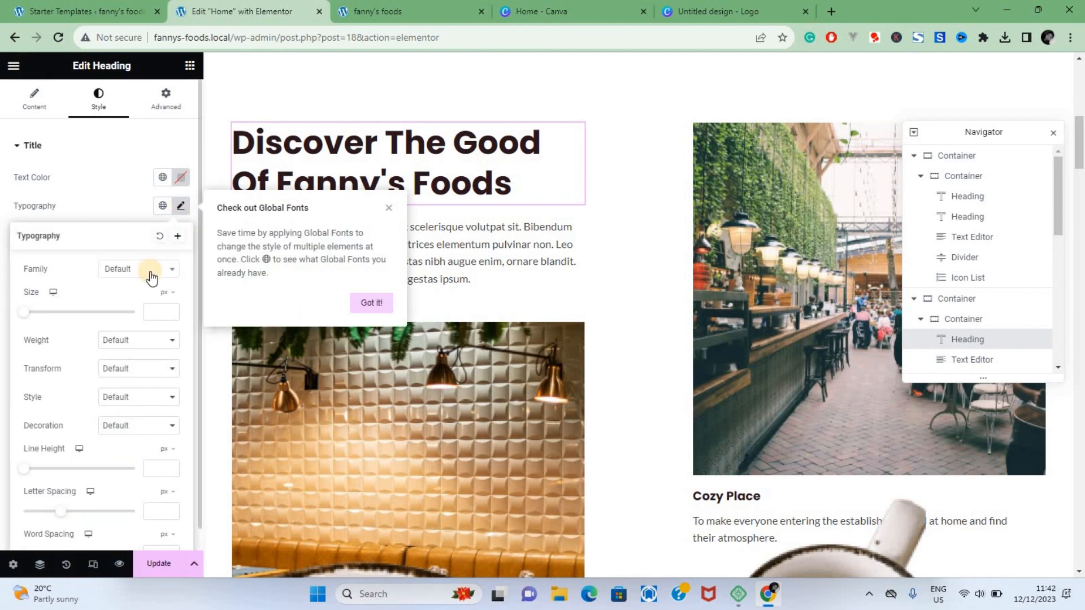
Step: Add a heading reading "Fanny's Foods" to the blank logo design in Canva
click(23, 212)
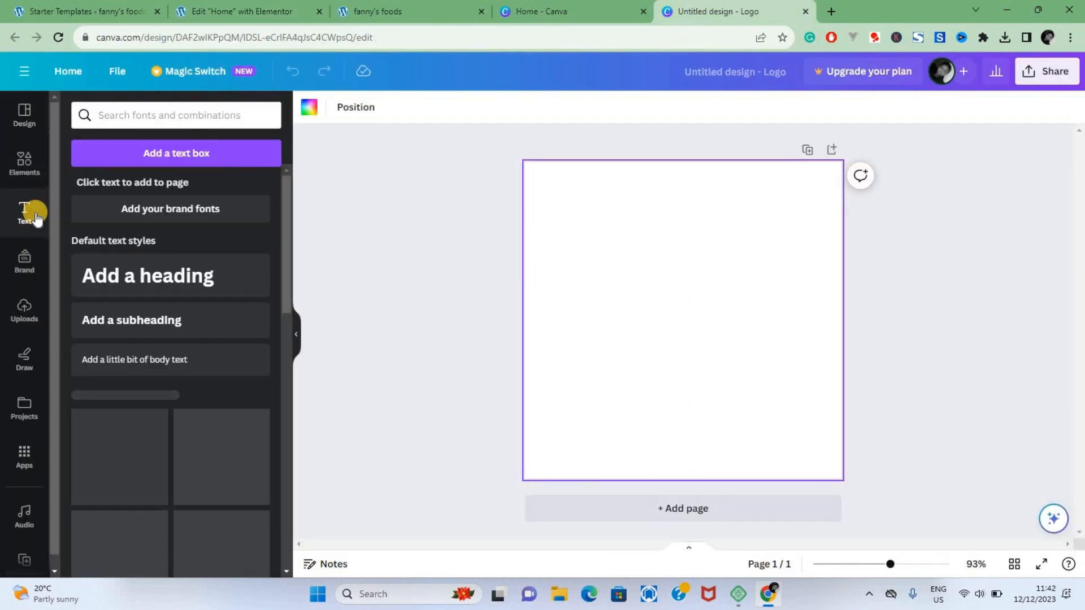
click(156, 270)
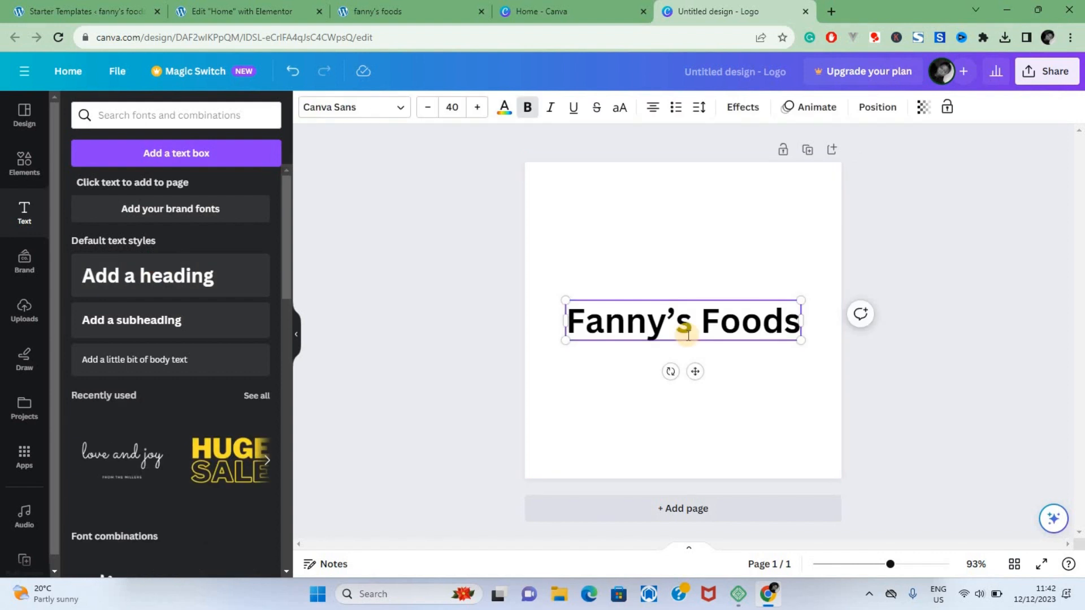
triple_click(688, 334)
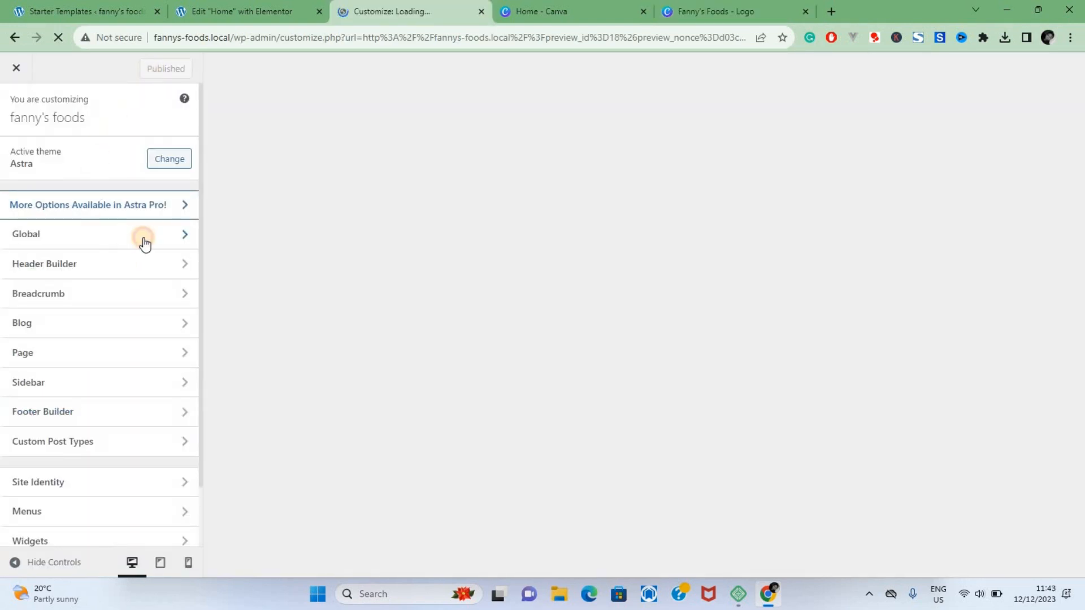
Step: Look up the site's global typography settings in the WordPress Customizer
click(145, 242)
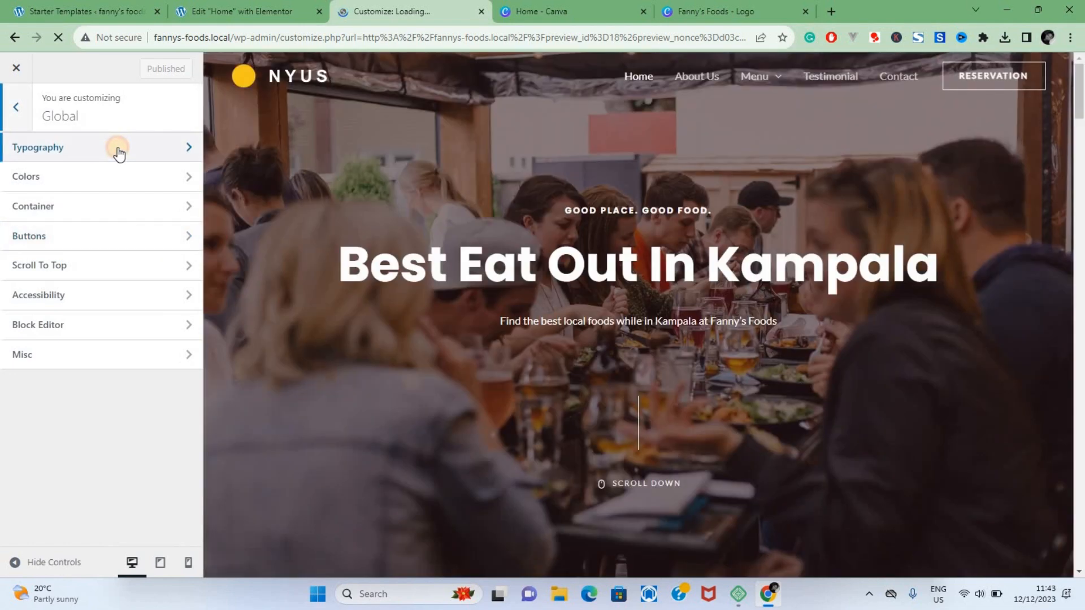
click(118, 153)
click(172, 416)
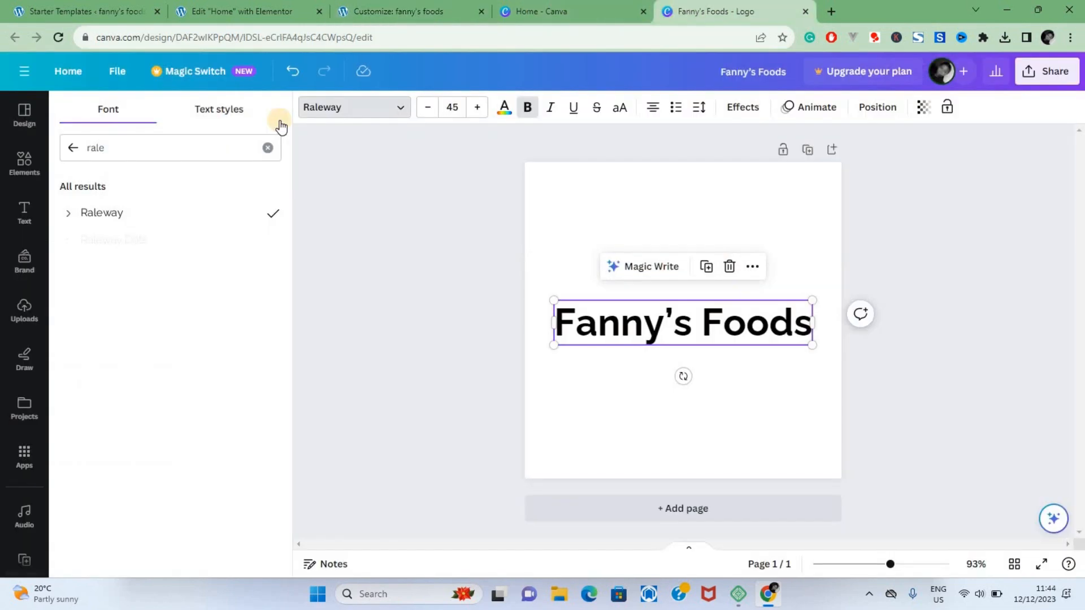
Step: Download the Canva logo as a JPG, remove its background with remove.bg and download the result
click(715, 12)
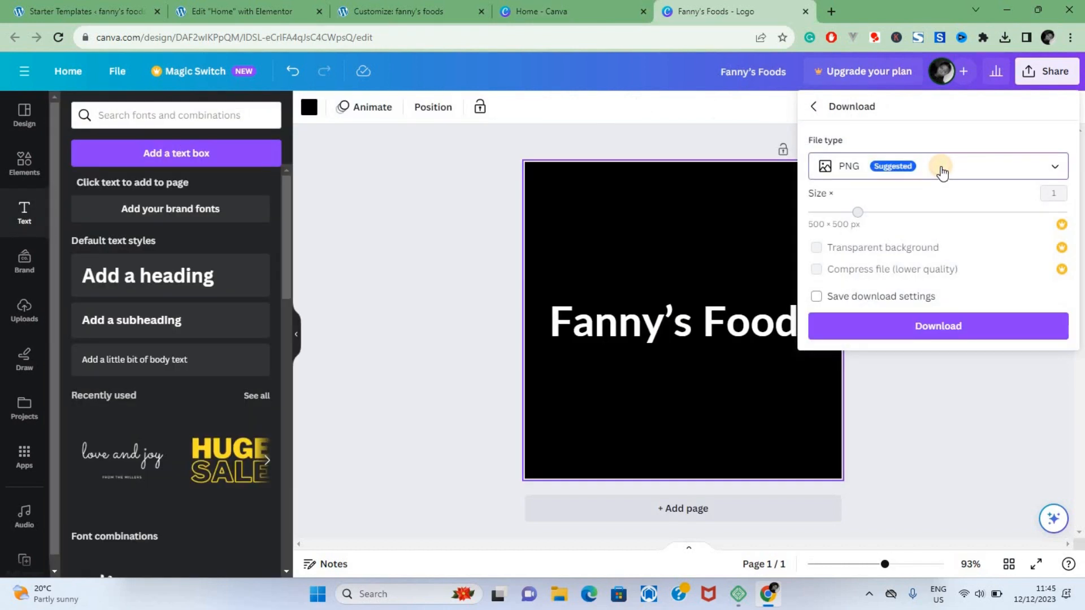
click(939, 168)
click(927, 208)
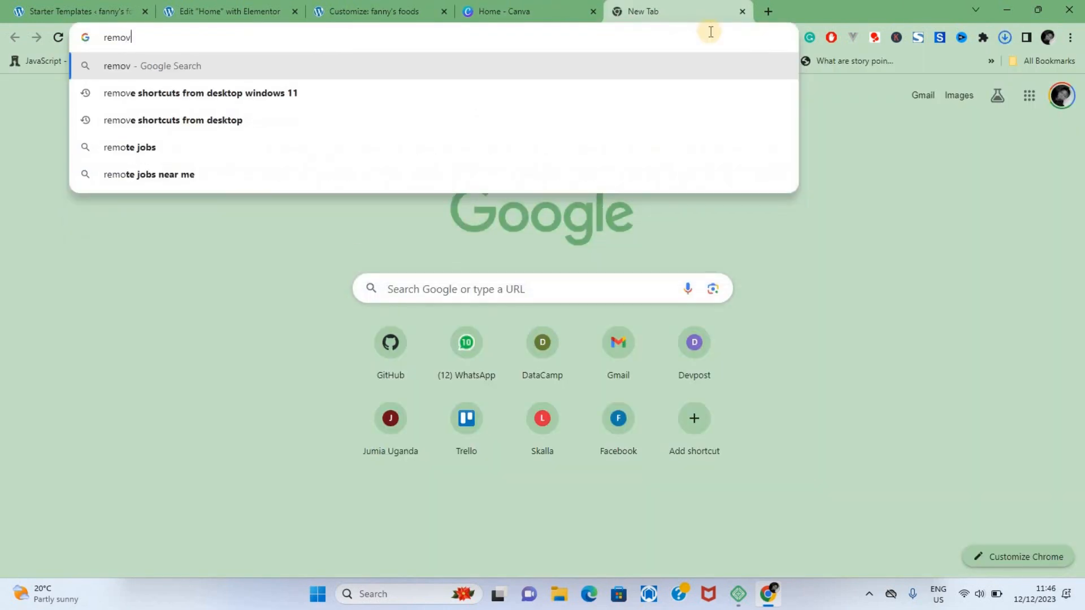
text(emove.bg/upload)
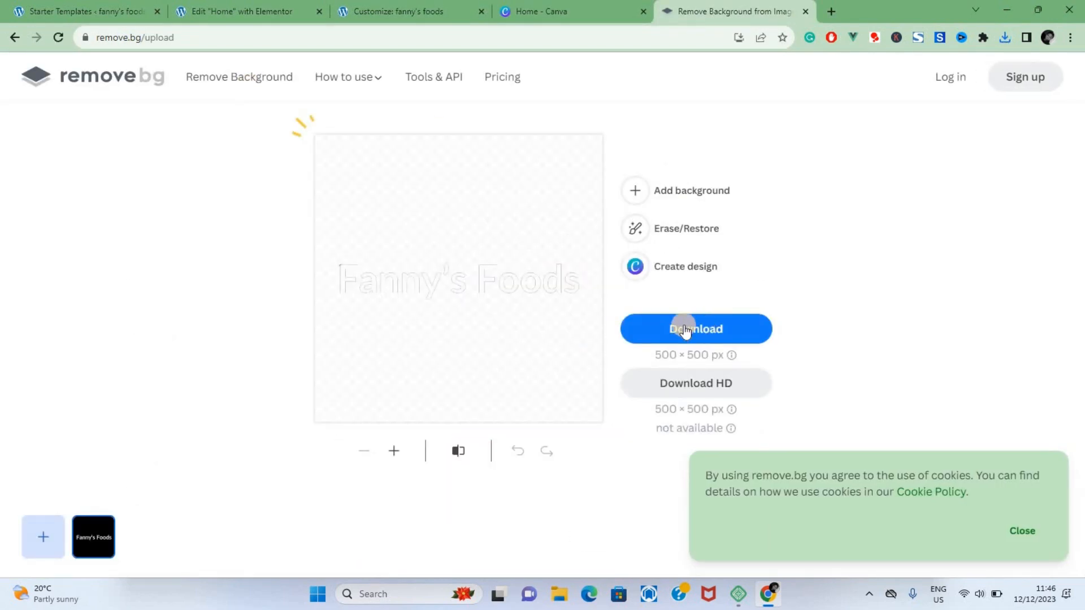
click(689, 325)
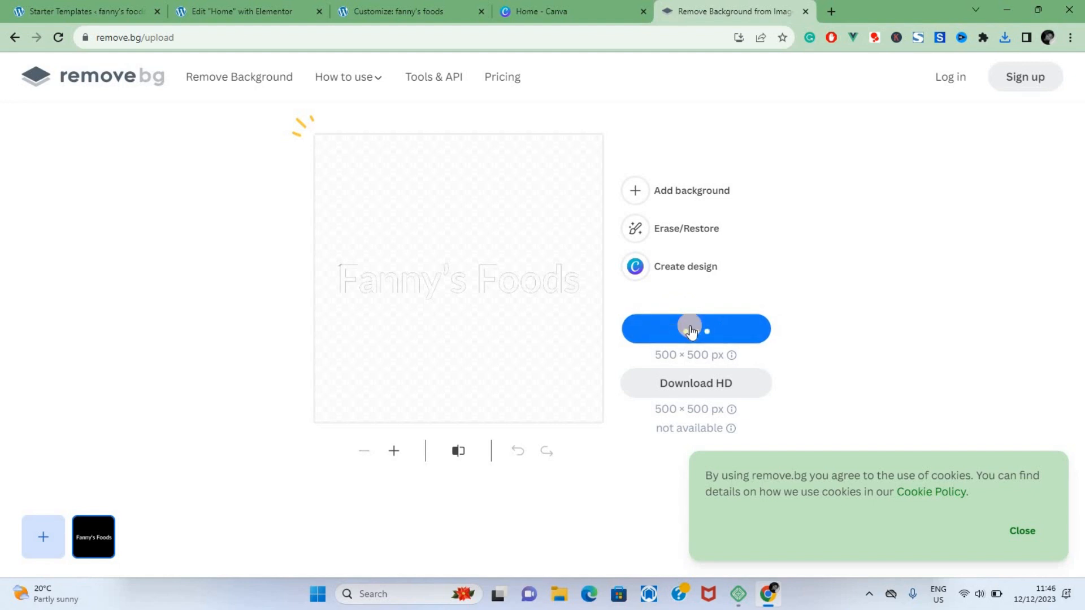
Step: In the WordPress Customizer, replace the site logo with the cropped Fanny_s_Foods-removebg-preview image and publish the change
click(406, 8)
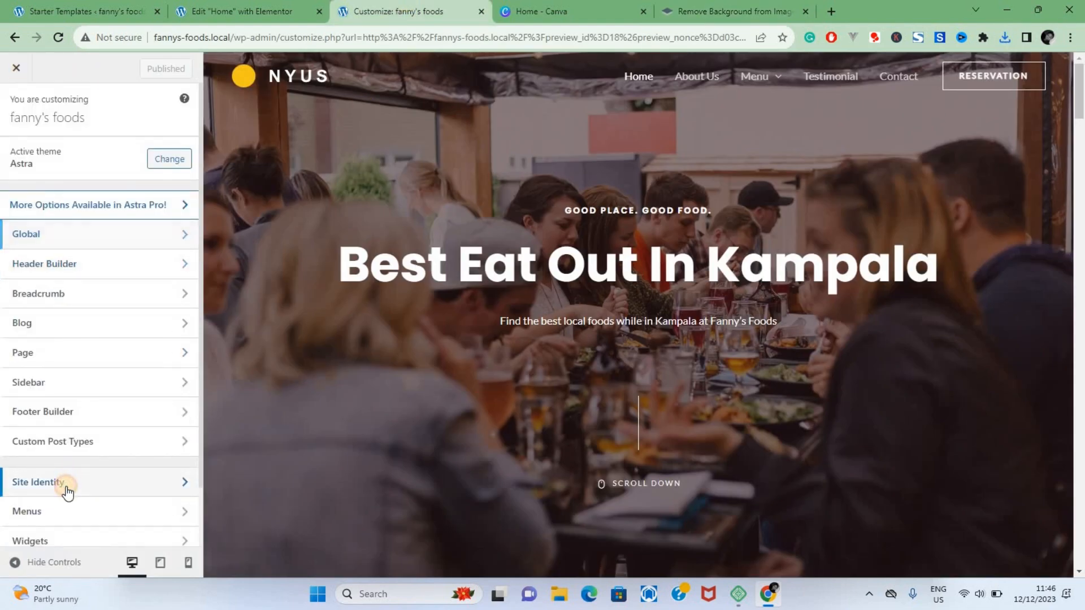
click(67, 486)
click(71, 231)
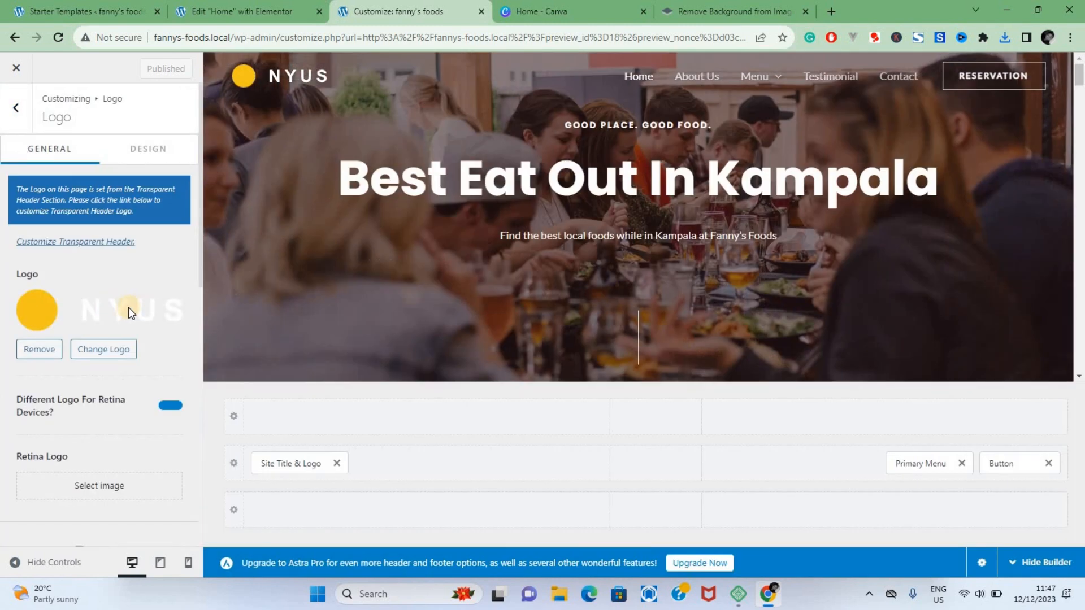
click(100, 353)
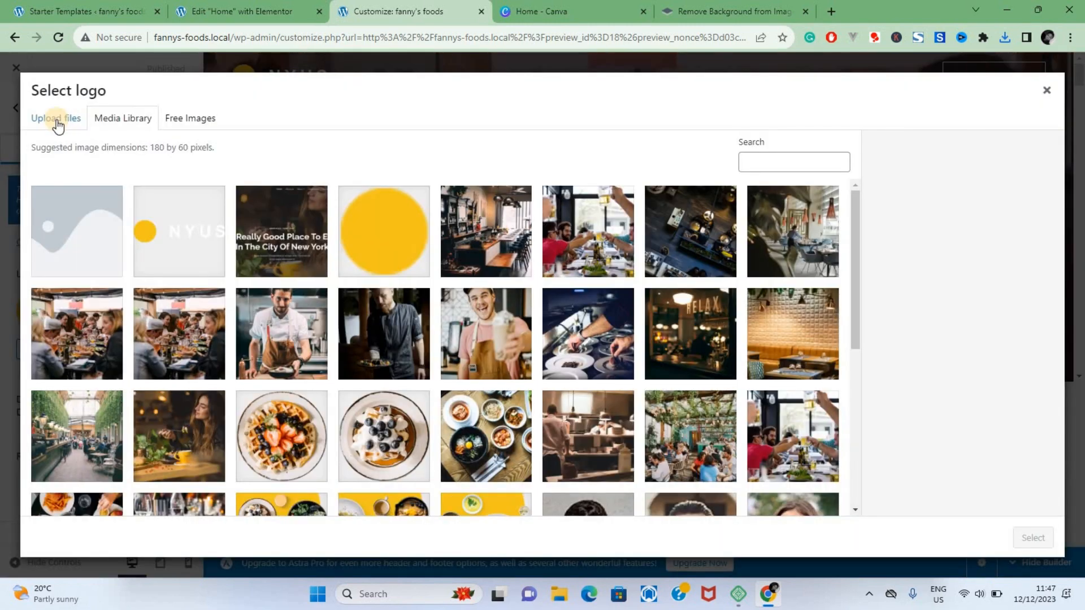
click(57, 121)
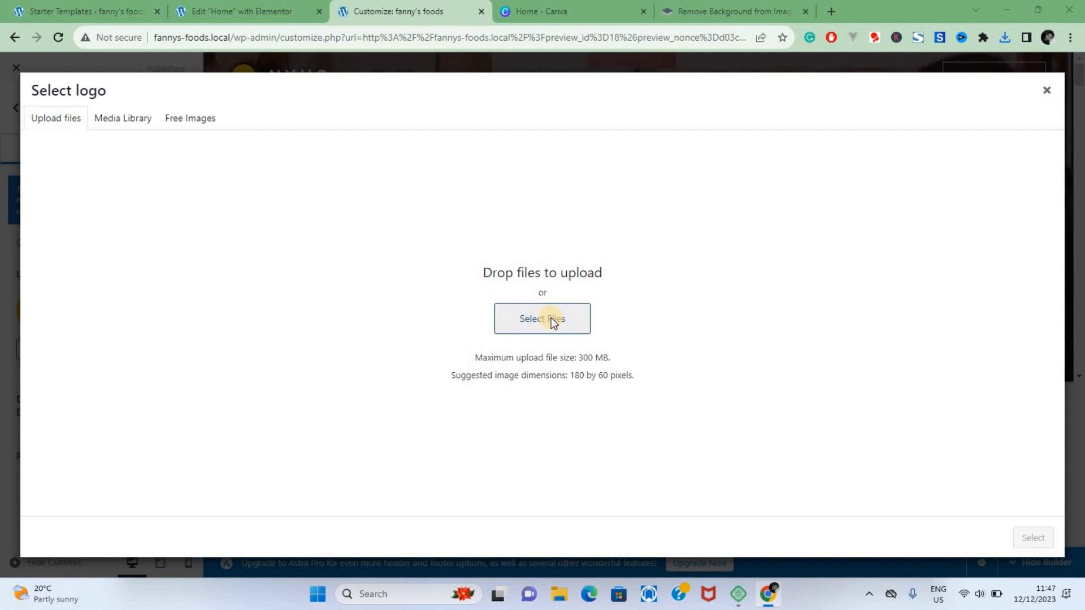
click(551, 317)
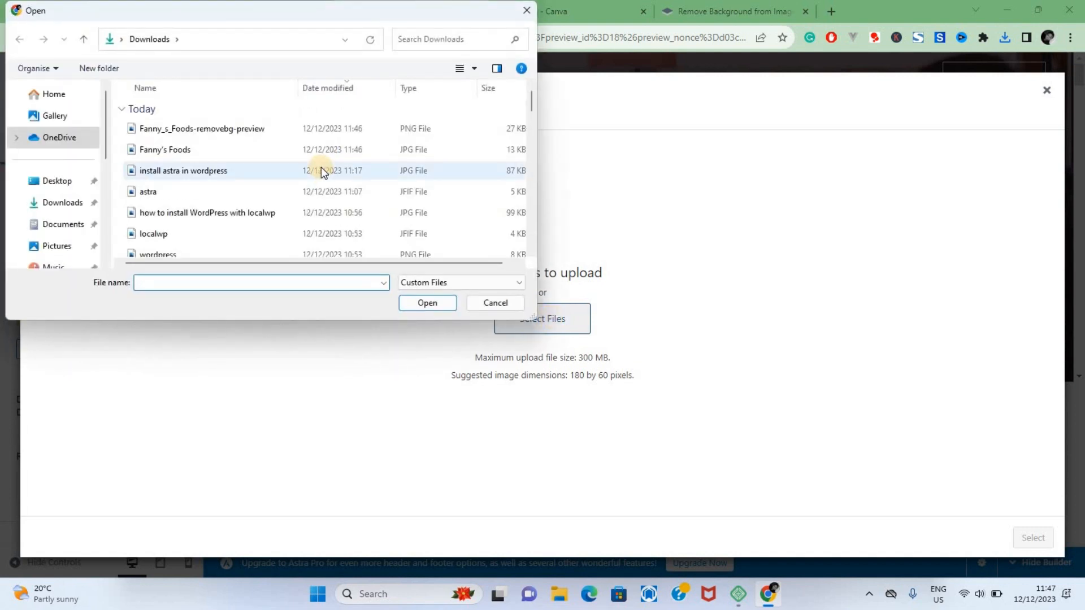
double_click(202, 128)
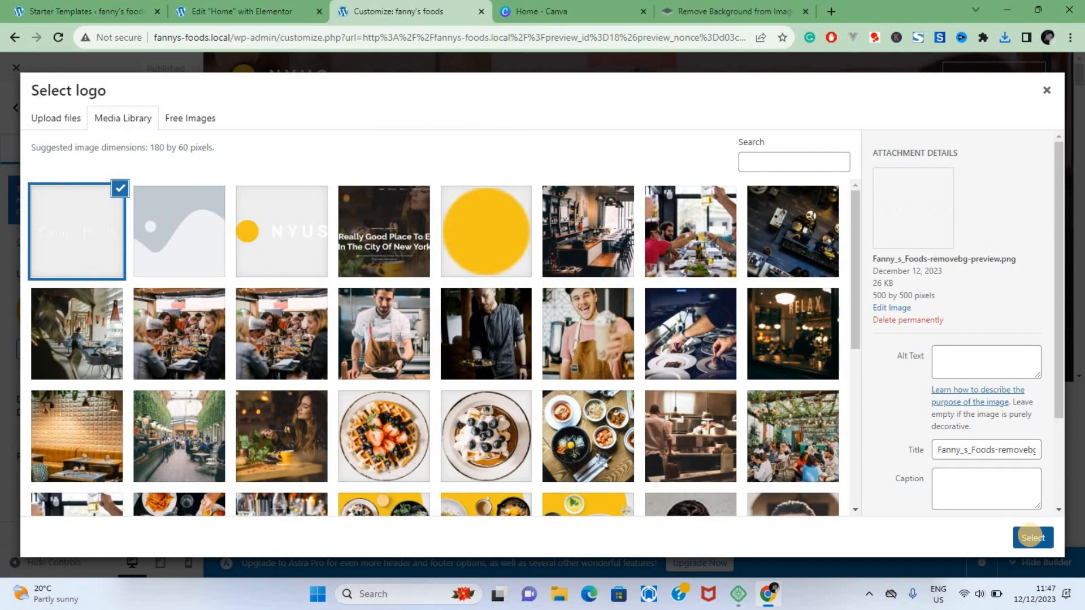
click(1032, 538)
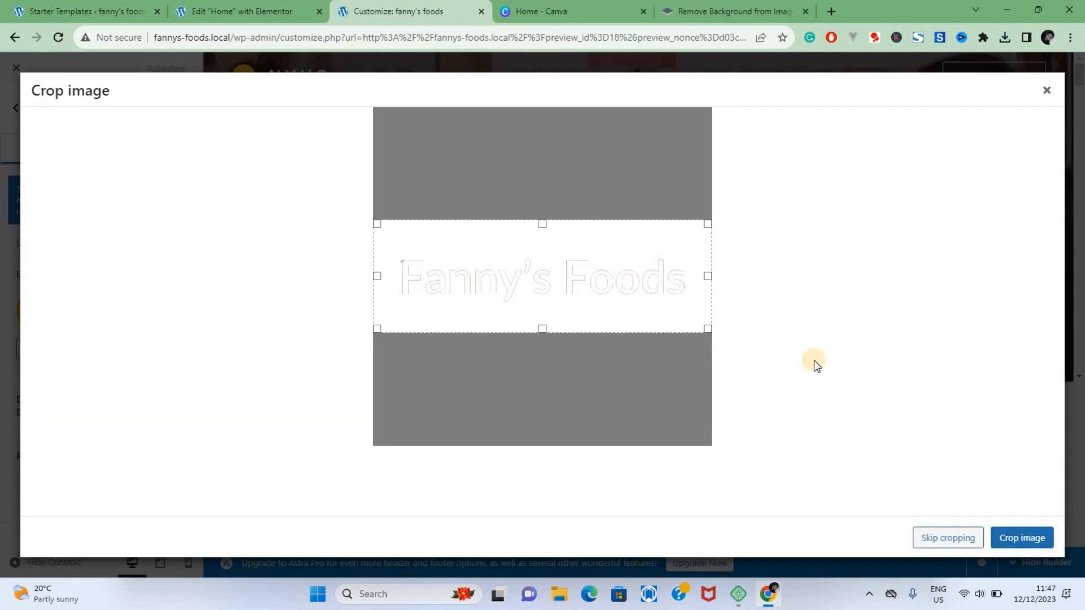
click(1015, 540)
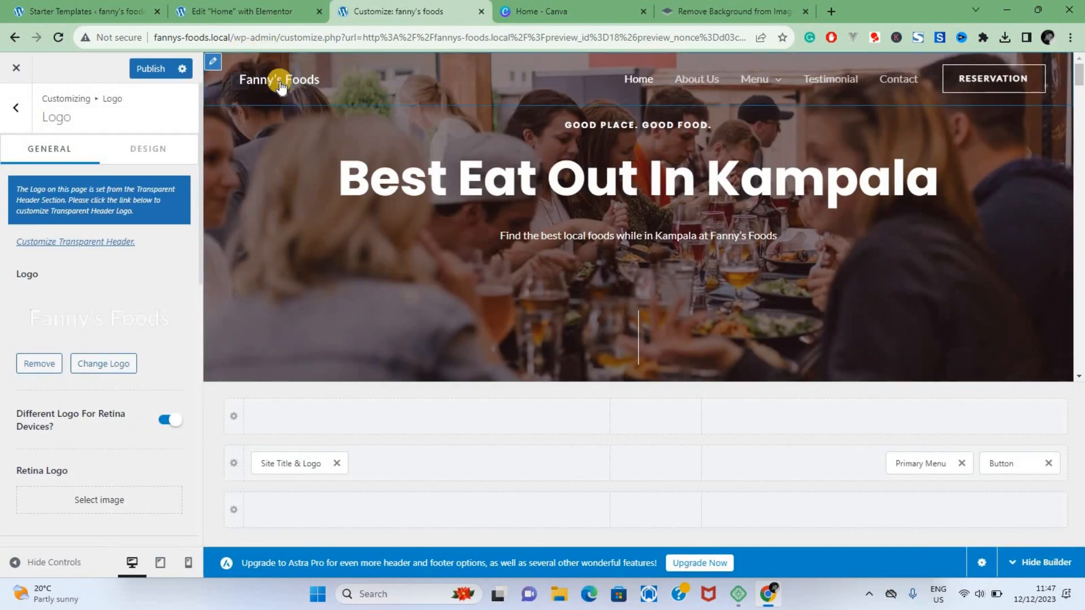
click(151, 72)
Step: Check the header logo and menu toggle in the tablet and mobile previews, and close the Customizer
click(161, 571)
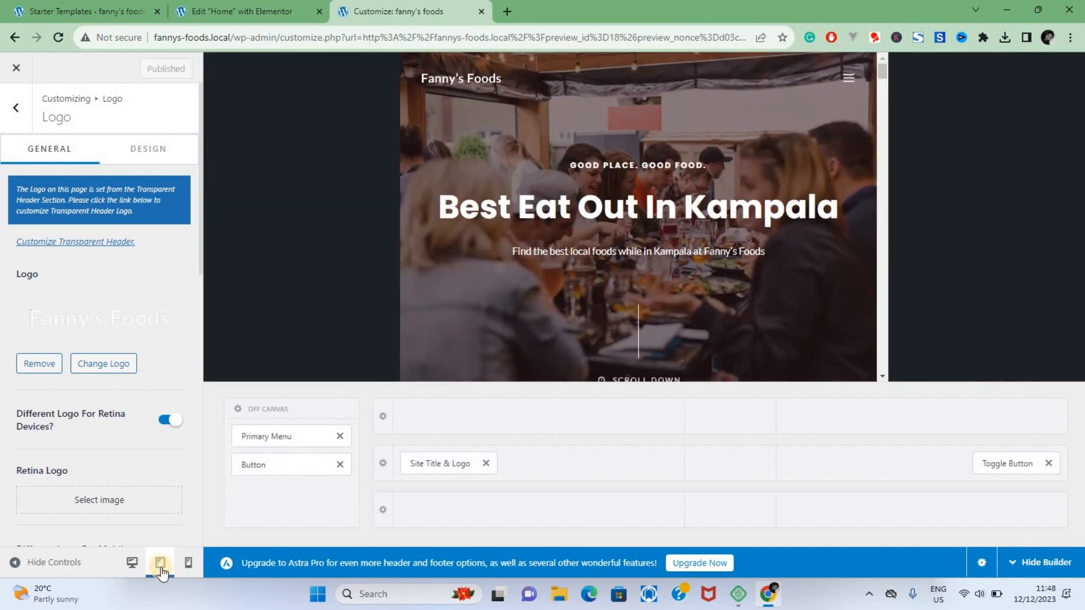
click(845, 80)
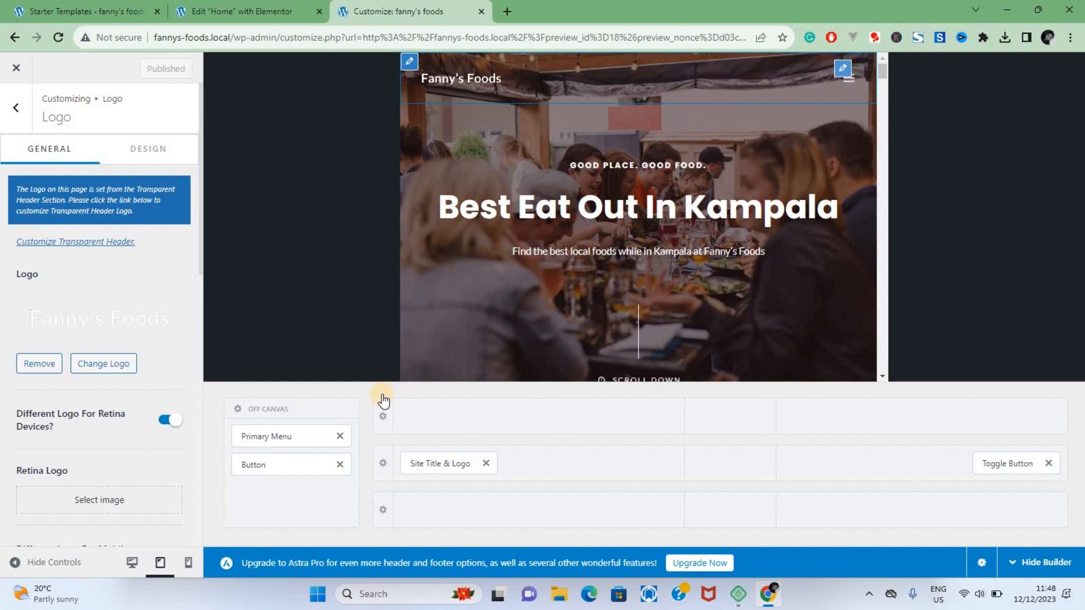
click(188, 565)
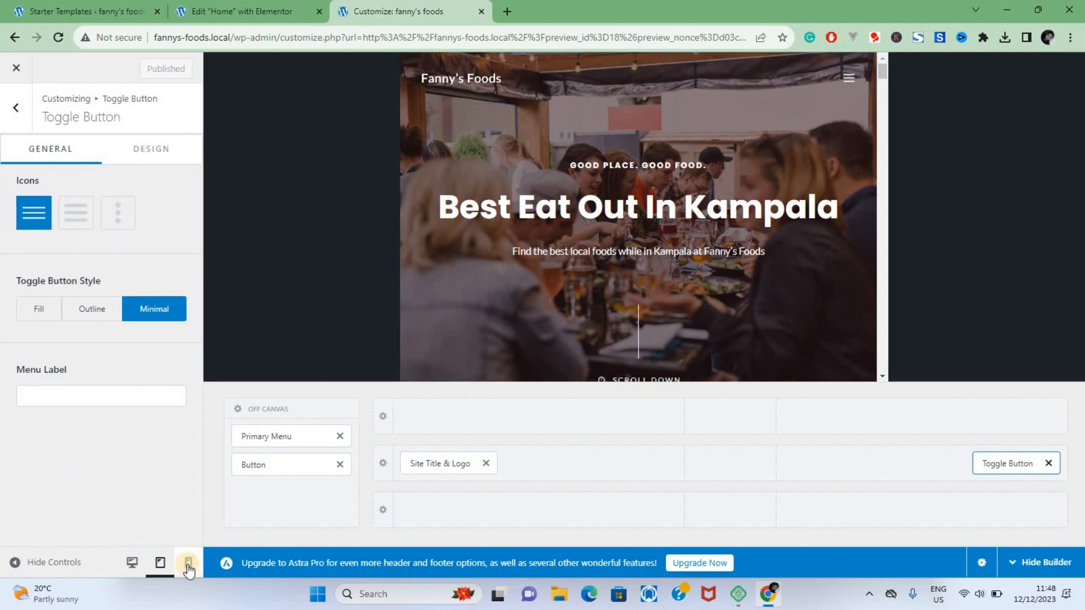
mouse_move(745, 78)
mouse_down()
mouse_move(752, 354)
mouse_move(766, 212)
mouse_move(738, 82)
mouse_up()
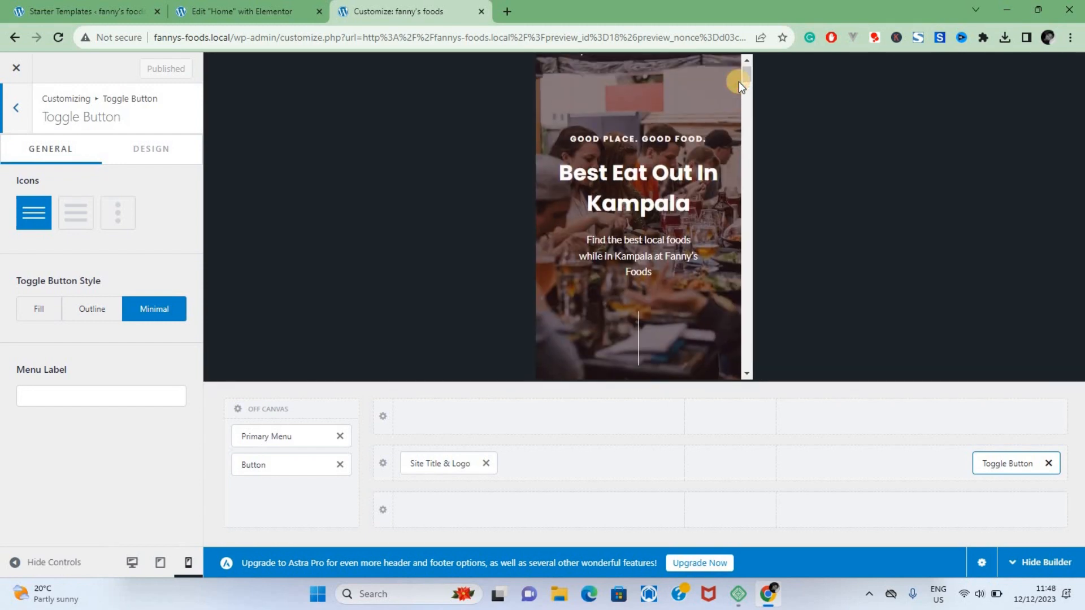
click(16, 68)
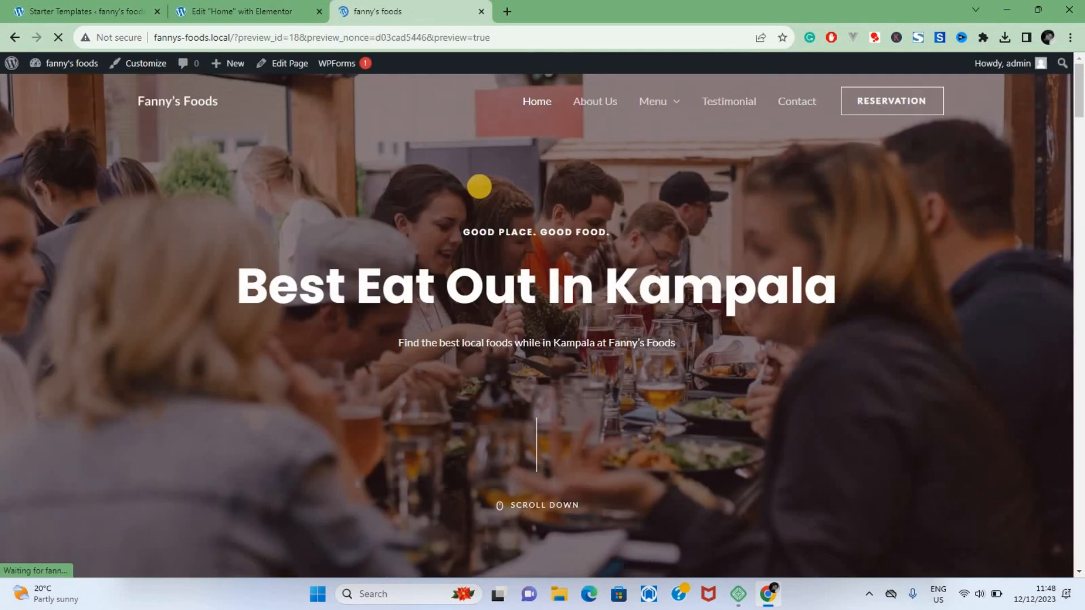